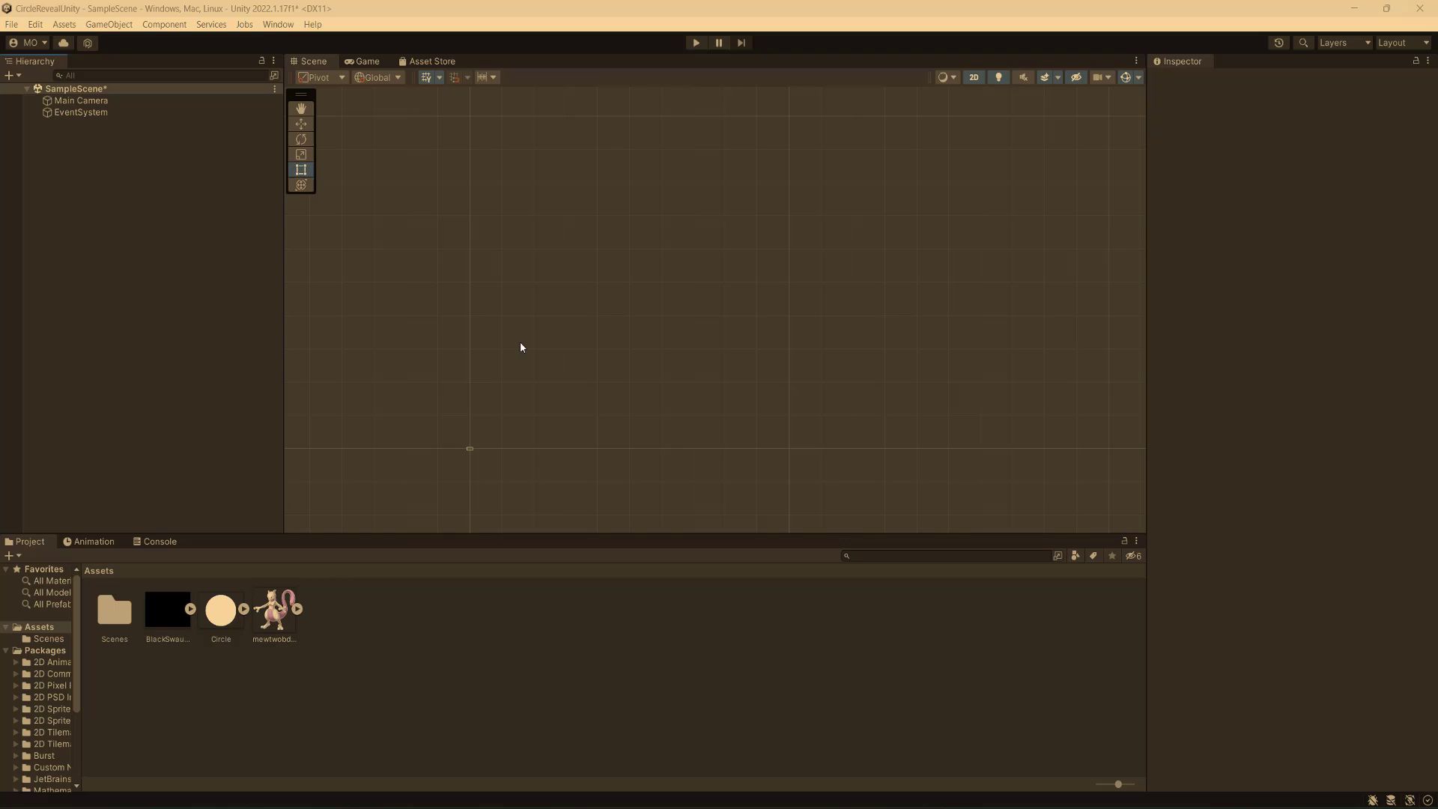
Create a UI Canvas in the SampleScene hierarchy.
{"action": "left_click", "coordinate": [179, 605]}
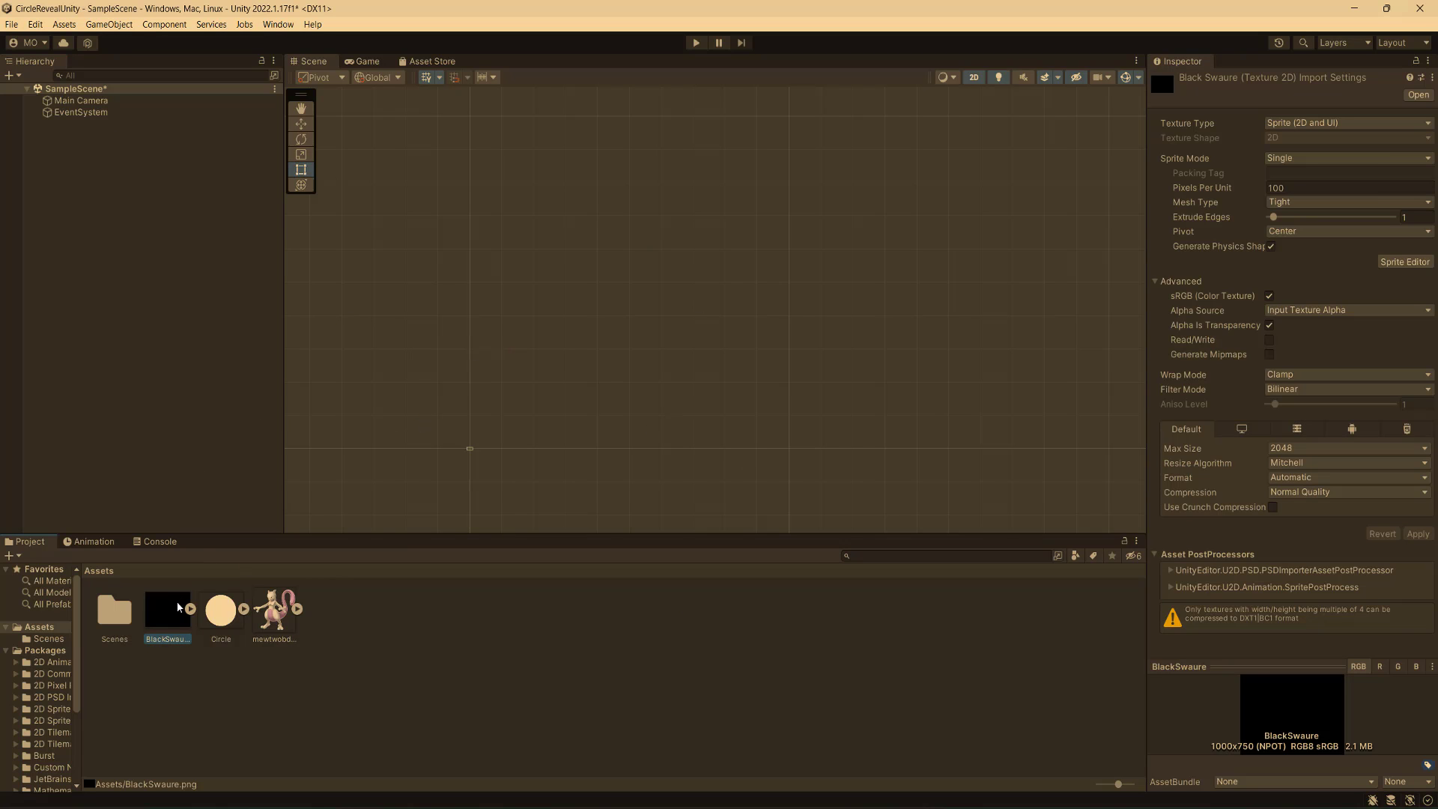
{"action": "left_click", "coordinate": [227, 614]}
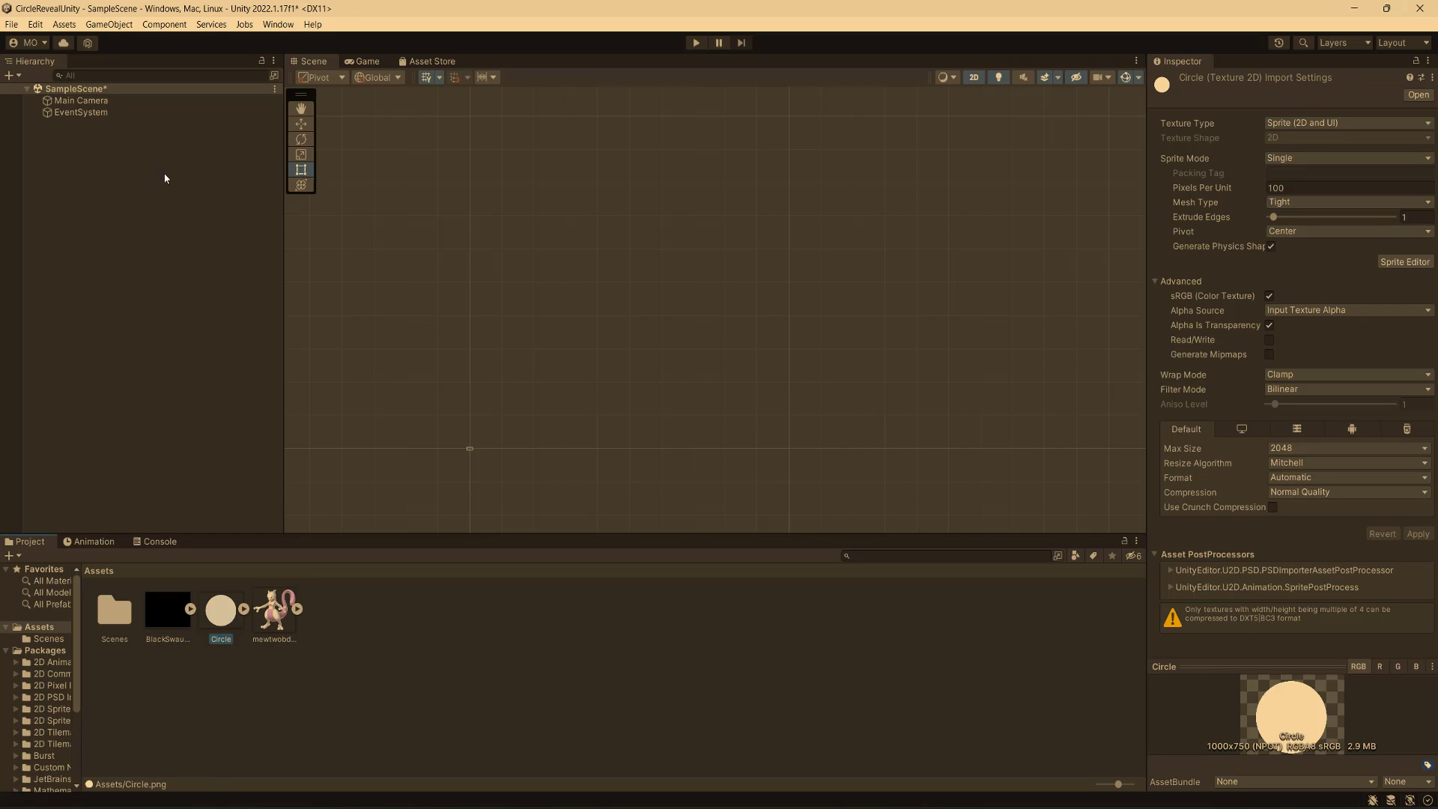
{"action": "left_click", "coordinate": [128, 157]}
{"action": "right_click", "coordinate": [92, 157]}
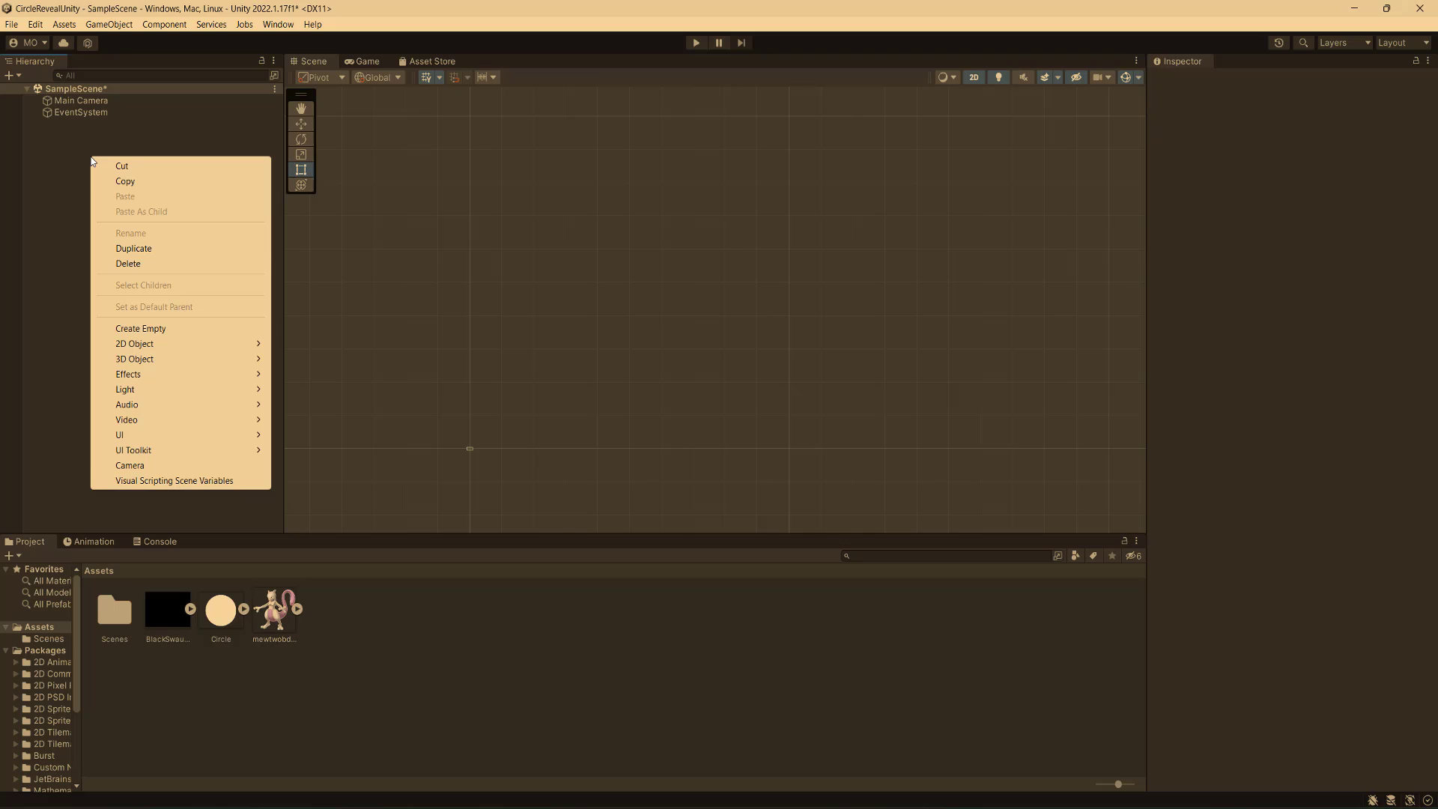
{"action": "mouse_move", "coordinate": [186, 436]}
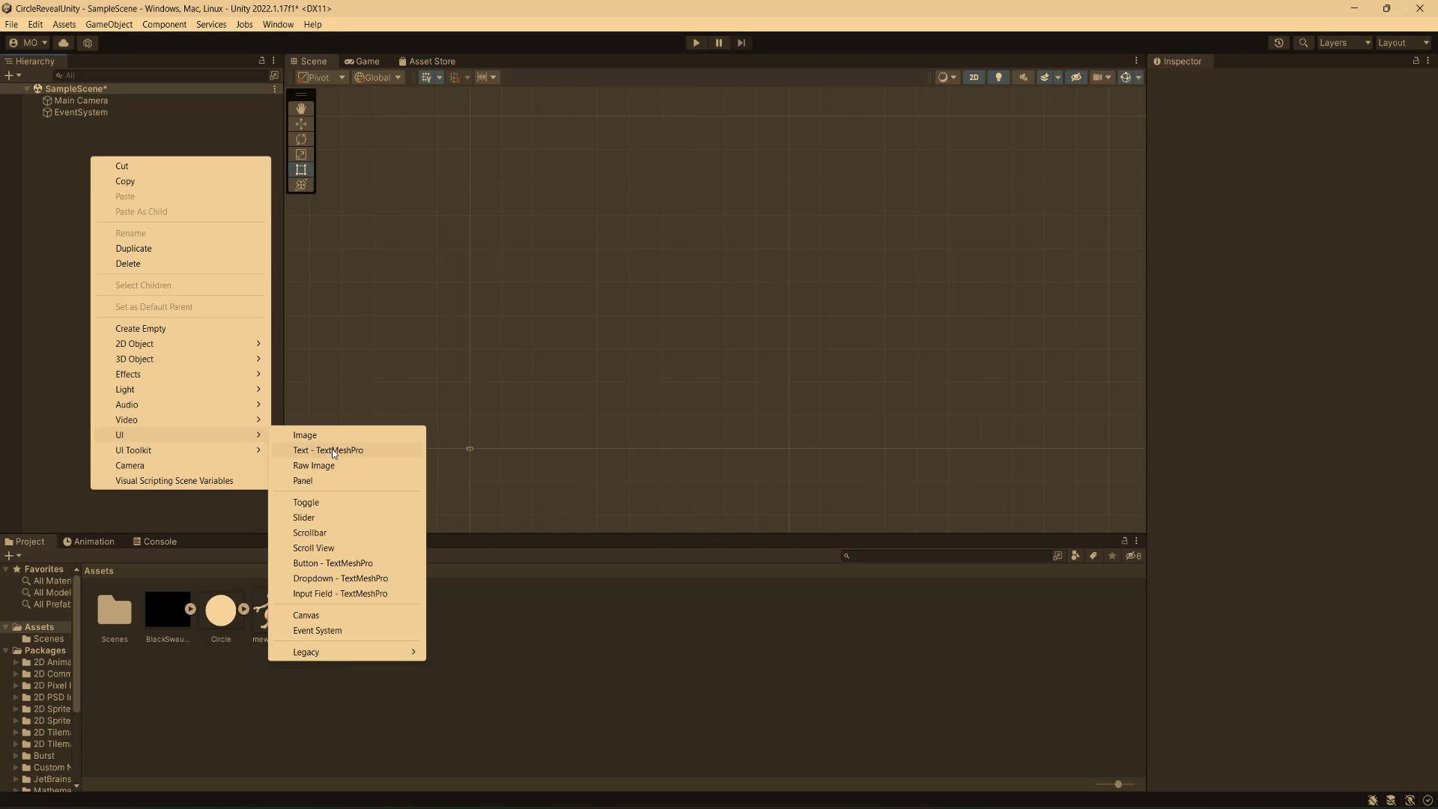
{"action": "left_click", "coordinate": [327, 614]}
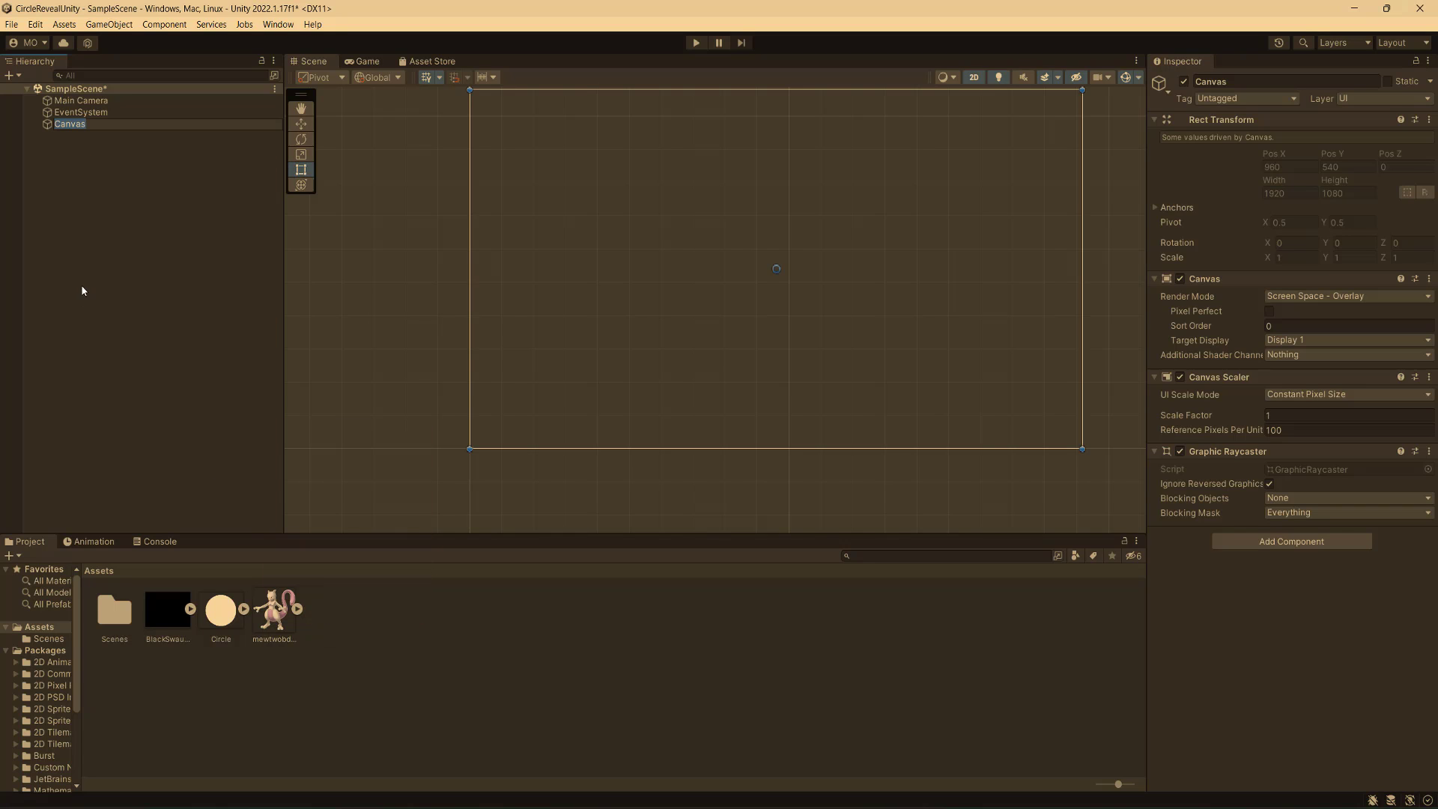
Add a UI Image as a child of the Canvas.
{"action": "left_click", "coordinate": [88, 125]}
{"action": "right_click", "coordinate": [88, 124]}
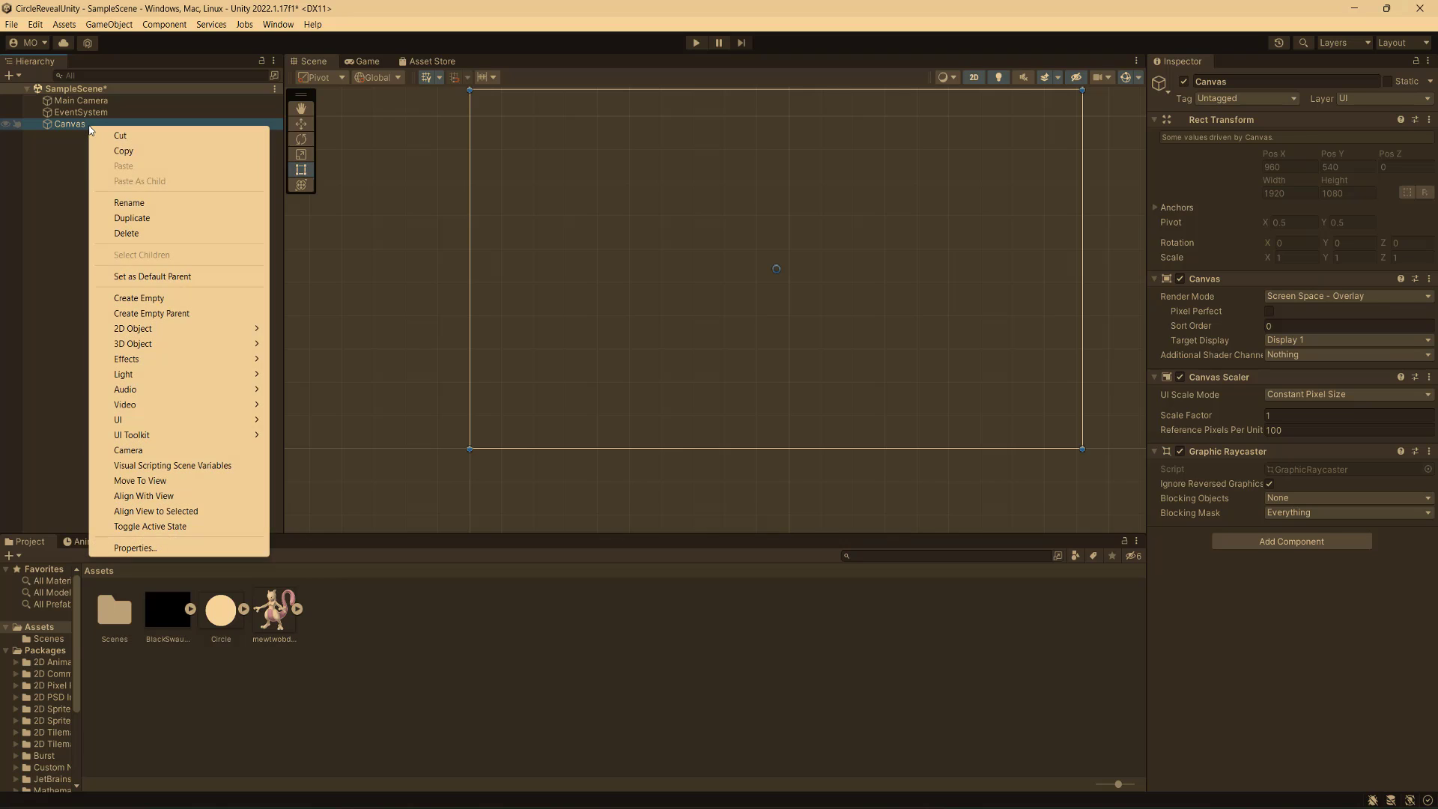
{"action": "mouse_move", "coordinate": [183, 412]}
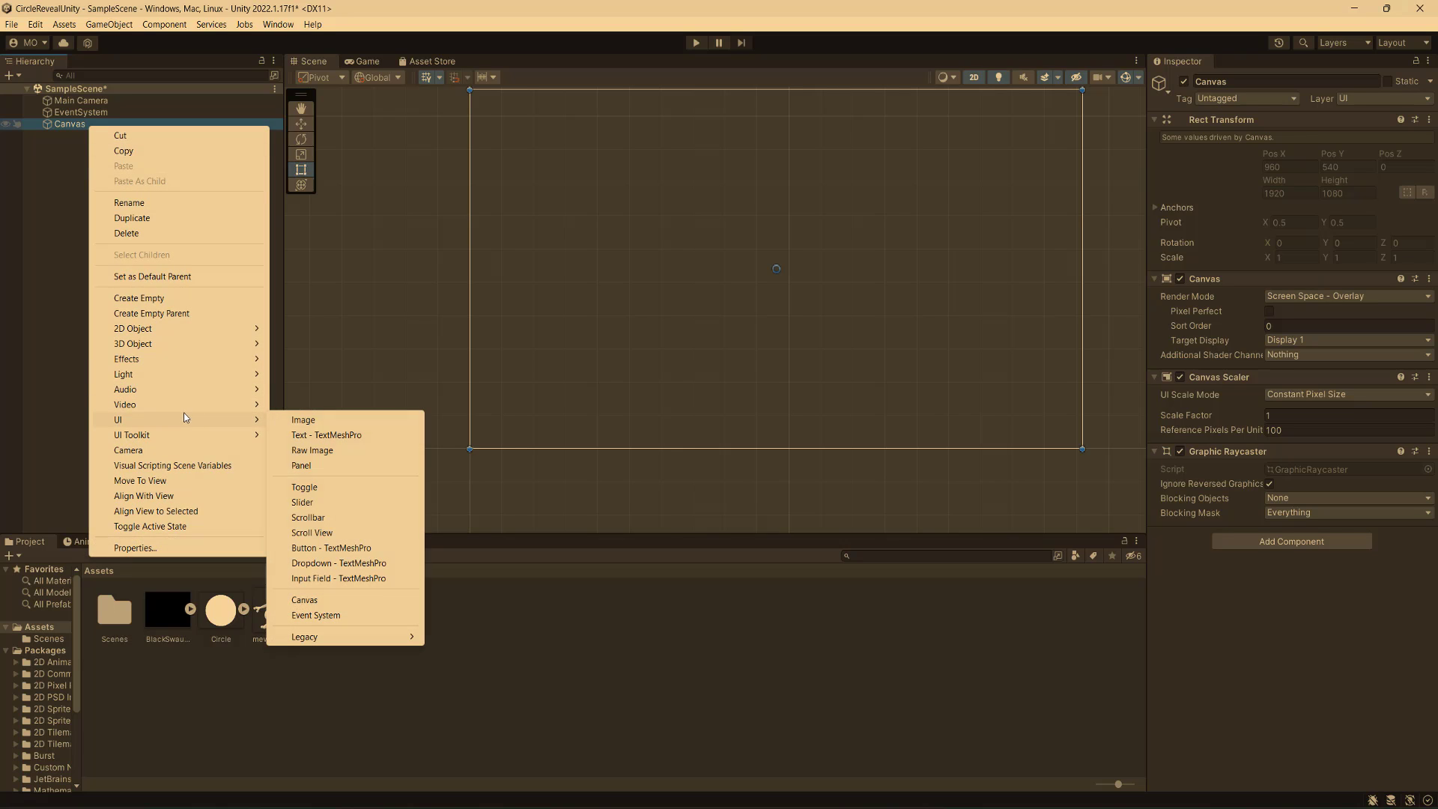
{"action": "left_click", "coordinate": [330, 428]}
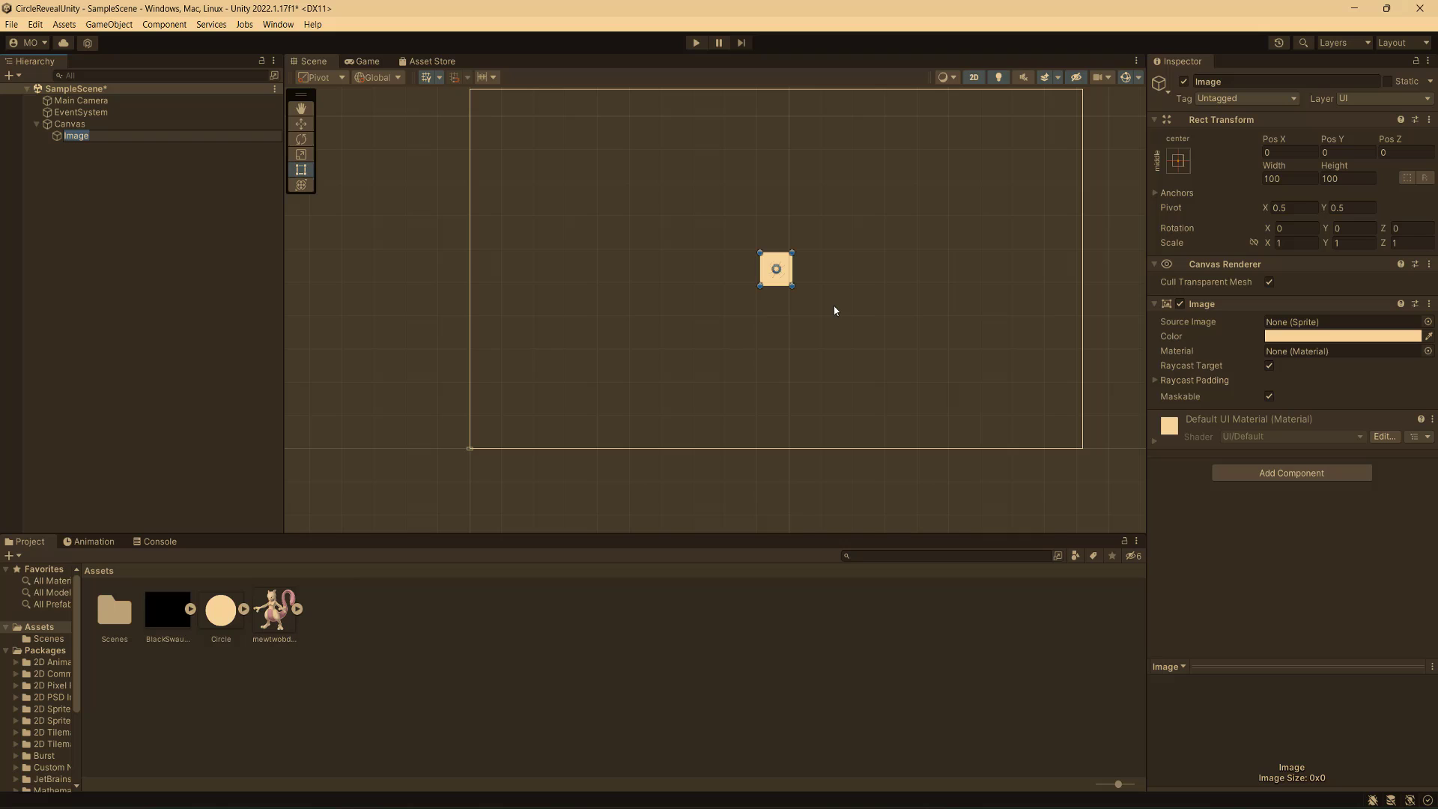
Assign the mewtwobdsp sprite as the Image's source and set it to native size.
{"action": "left_click_drag", "start_coordinate": [276, 611], "coordinate": [1311, 328]}
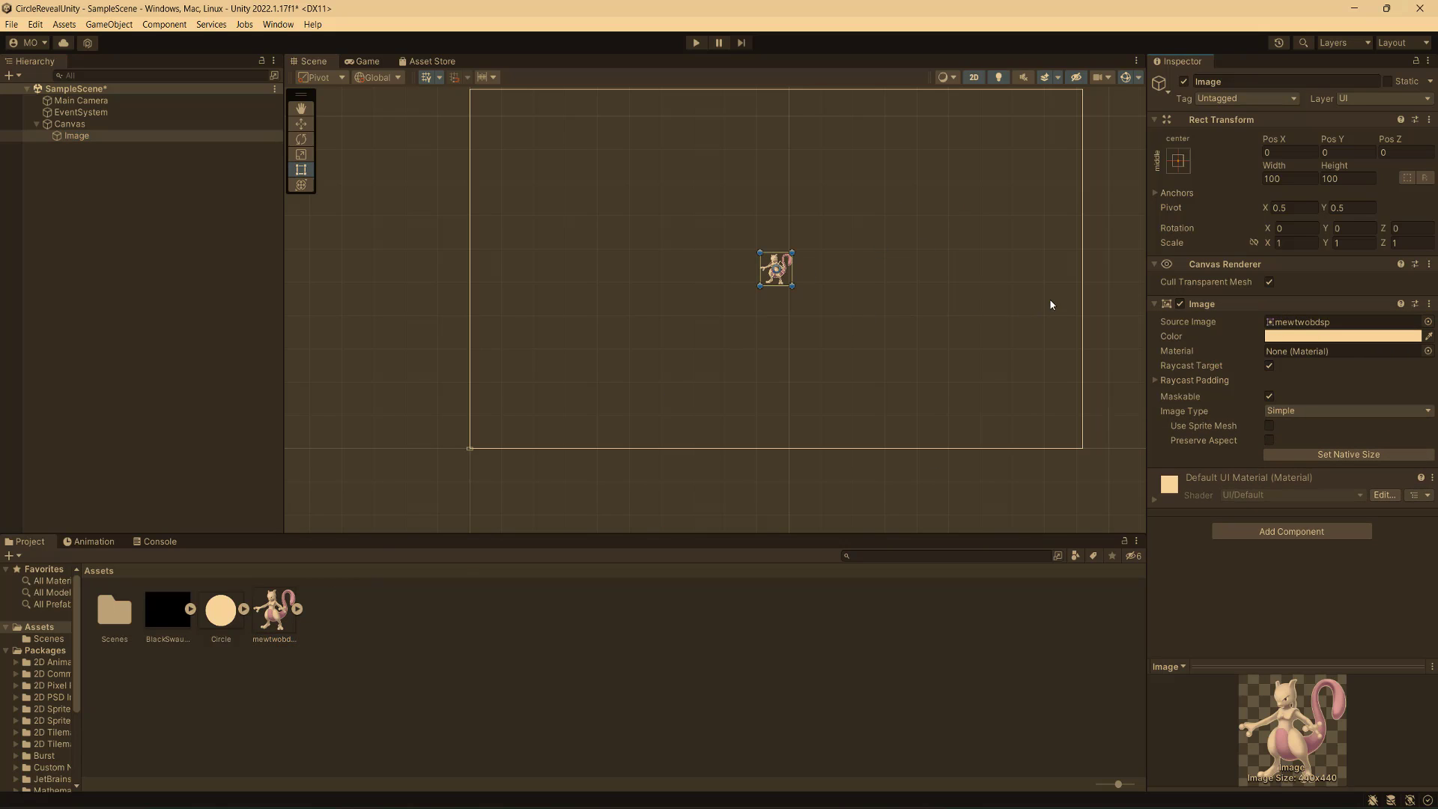
{"action": "left_click", "coordinate": [1329, 455]}
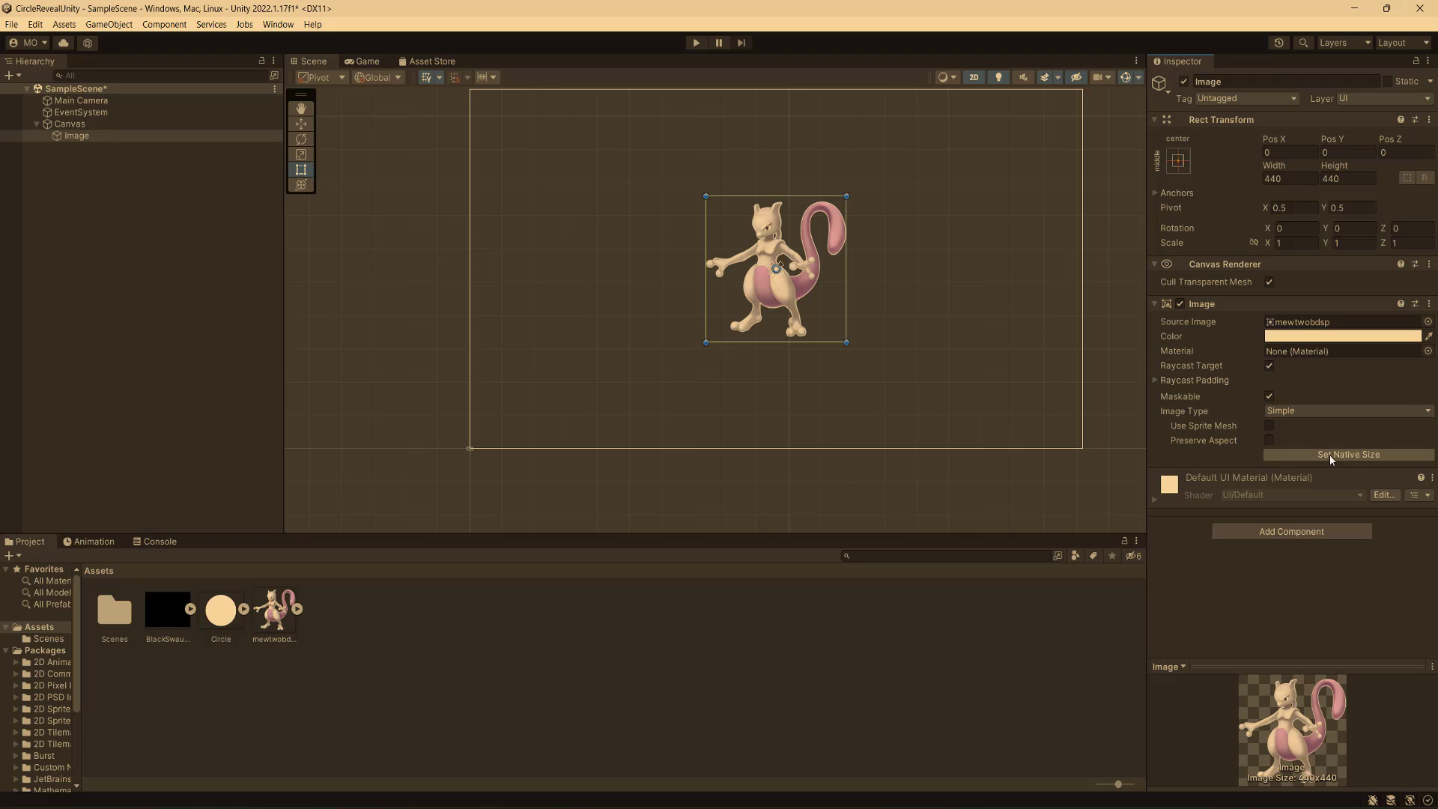
{"action": "left_click", "coordinate": [885, 270]}
Add a second UI Image under the Canvas and rename it Circle.
{"action": "left_click", "coordinate": [106, 125]}
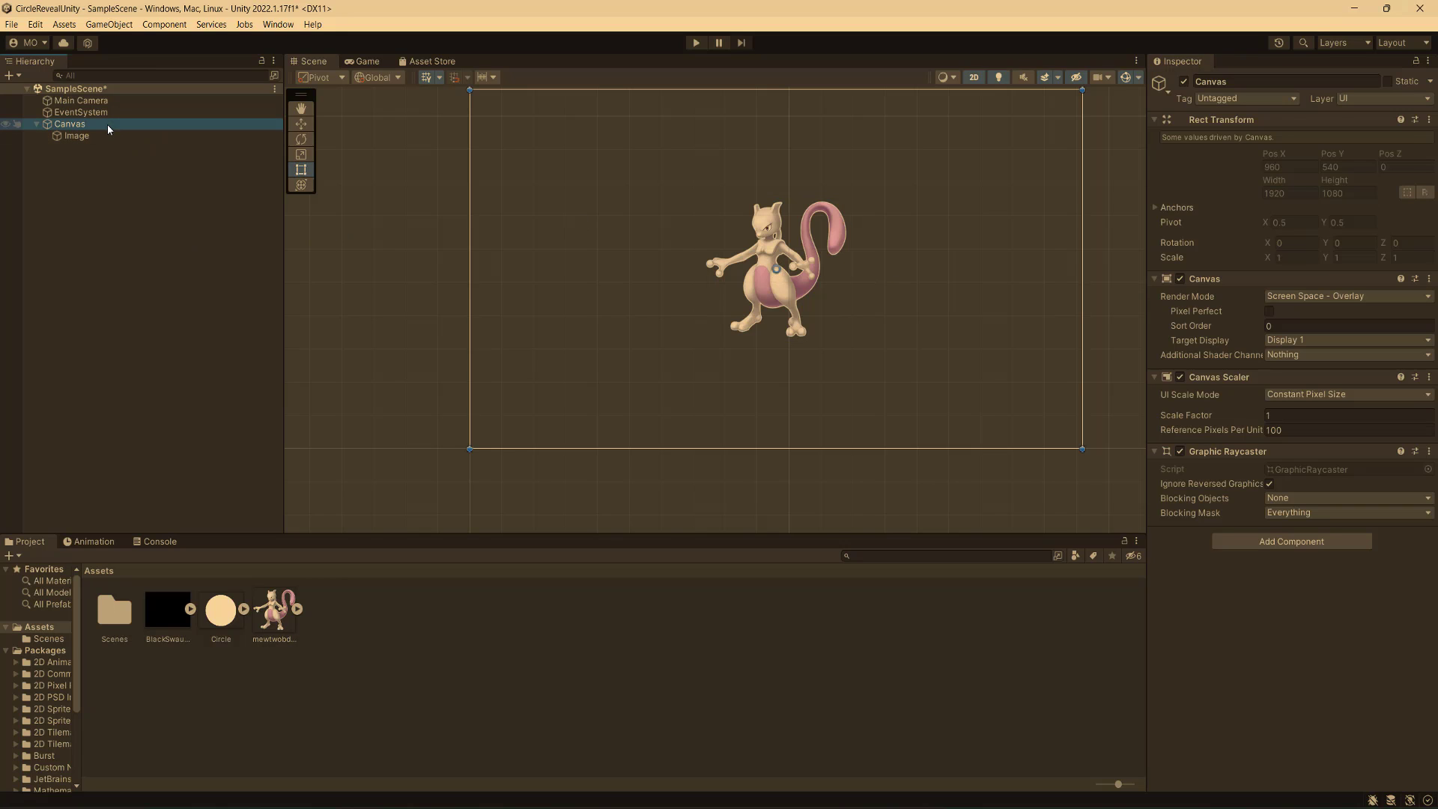
{"action": "right_click", "coordinate": [91, 123]}
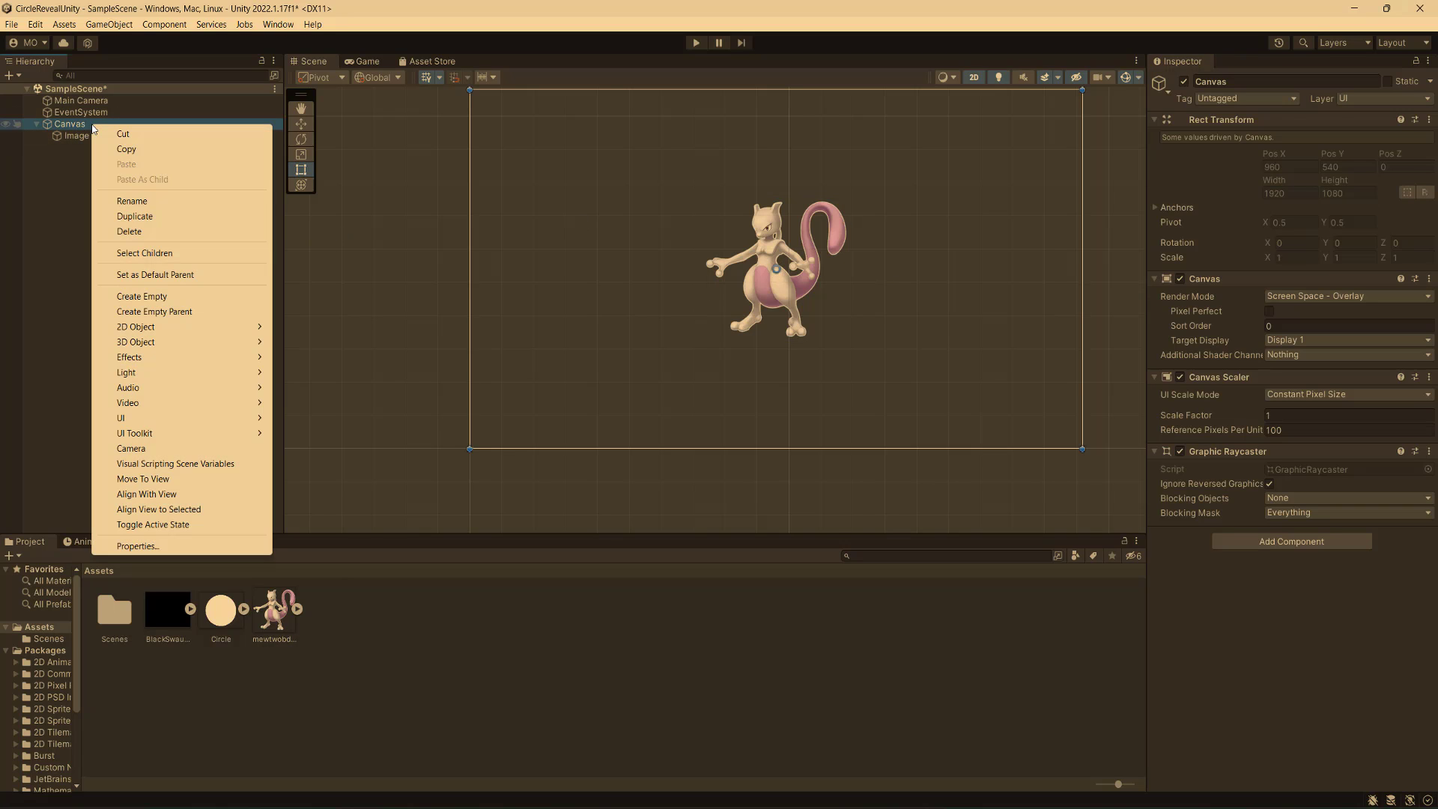
{"action": "mouse_move", "coordinate": [223, 416]}
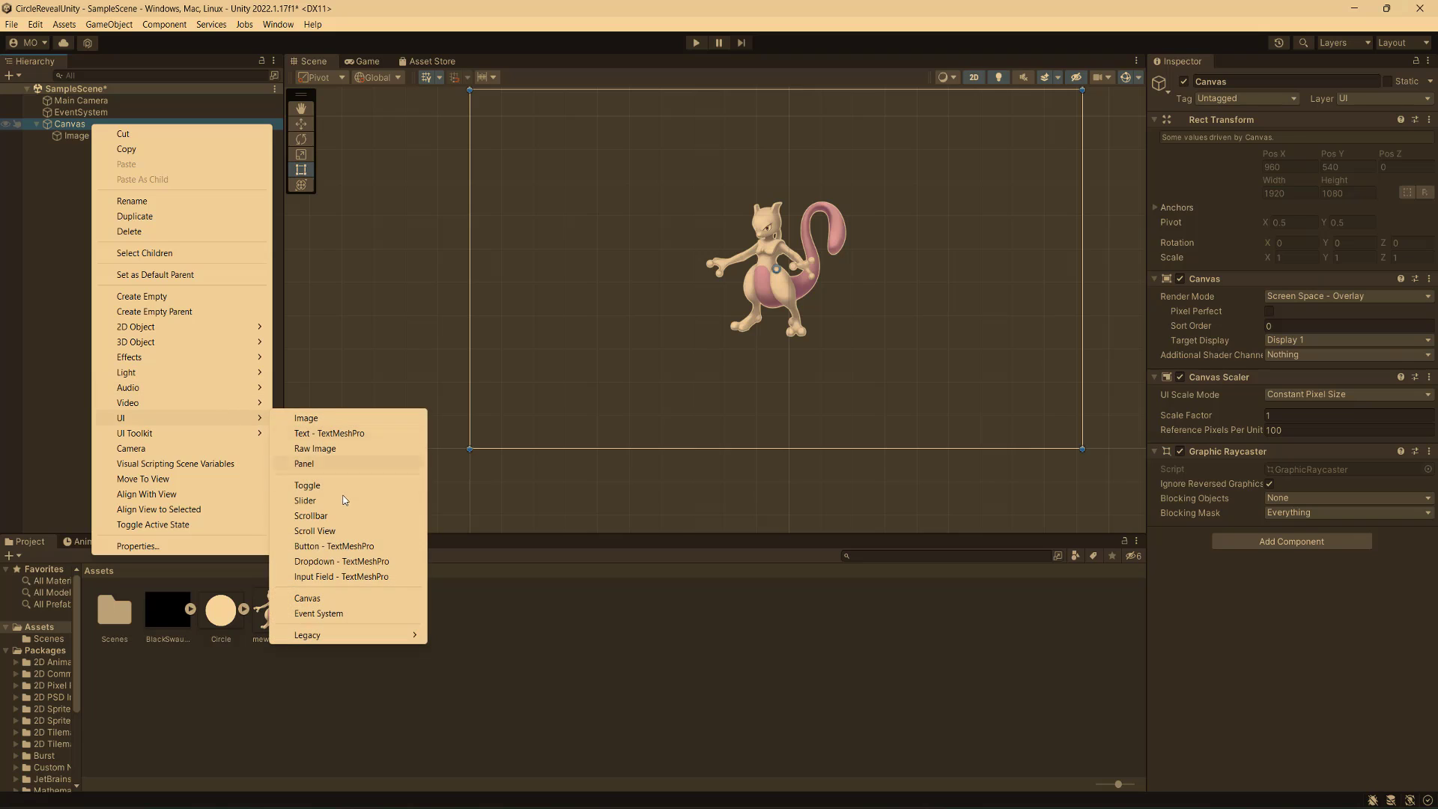
{"action": "left_click", "coordinate": [330, 418]}
{"action": "left_click", "coordinate": [263, 335]}
{"action": "left_click", "coordinate": [76, 147]}
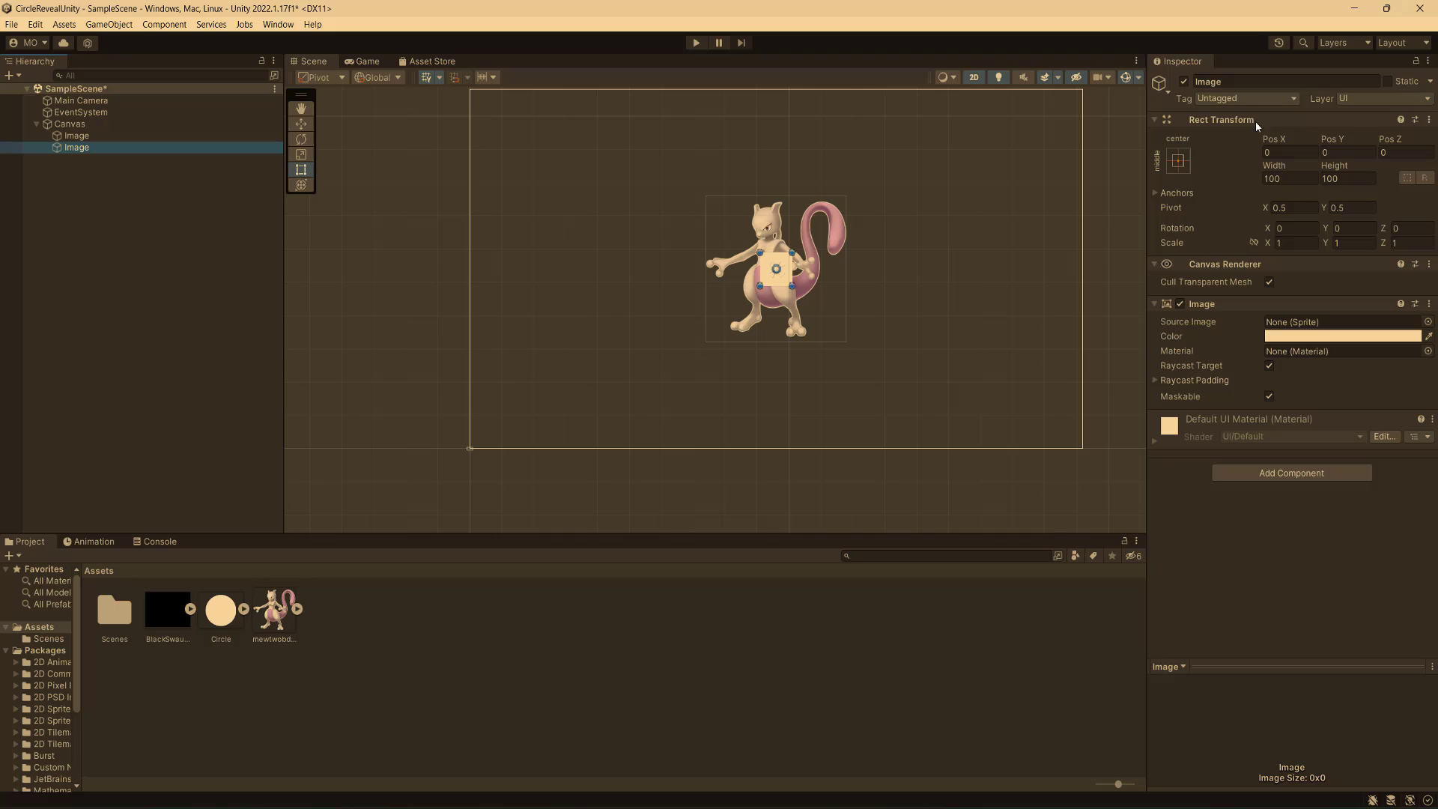
{"action": "left_click", "coordinate": [1265, 80]}
{"action": "type", "text": "Circle"}
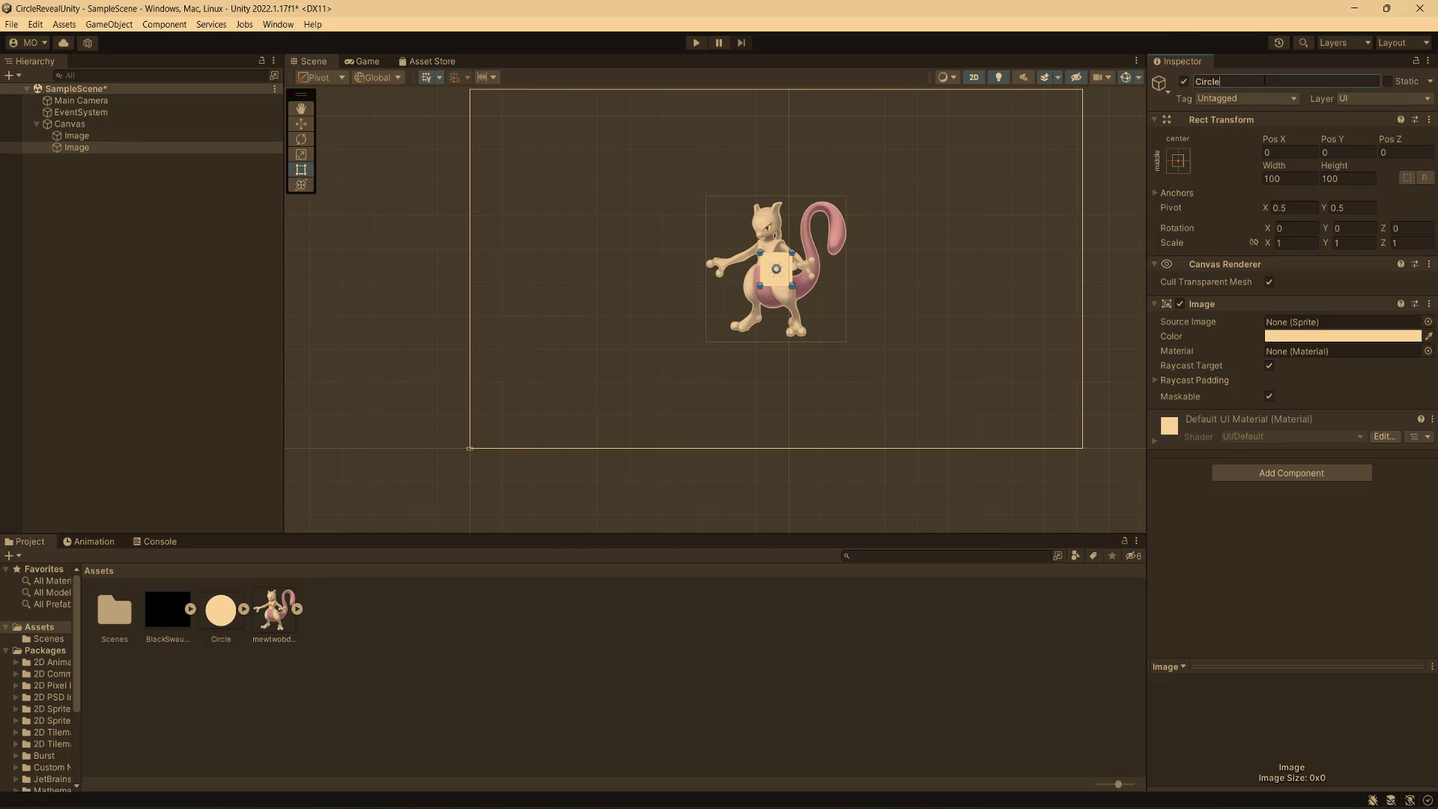
{"action": "key", "text": "ctrl+s"}
Assign the Circle sprite as the Circle object's source image and add a Mask component to the object.
{"action": "left_click_drag", "start_coordinate": [227, 616], "coordinate": [1341, 322]}
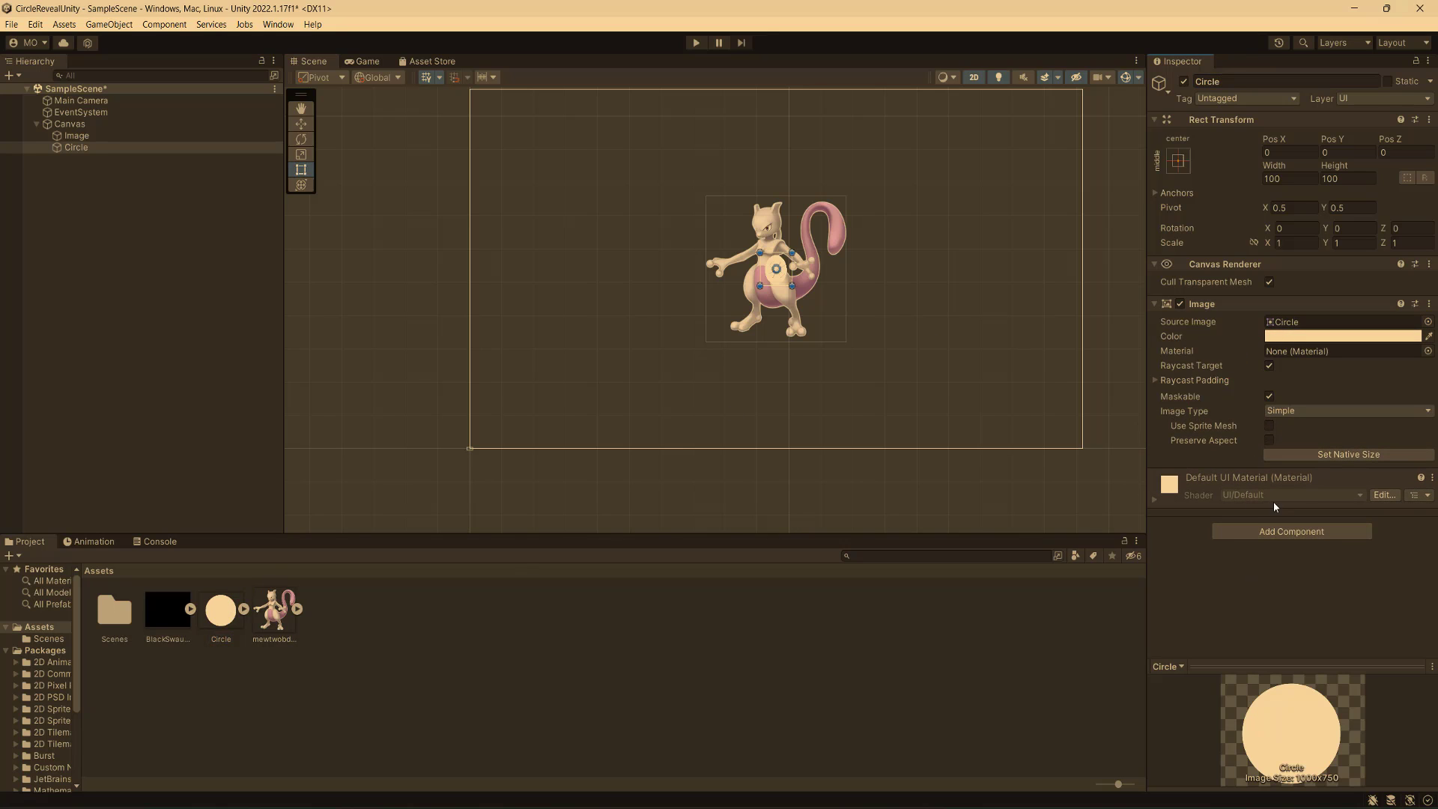
{"action": "left_click", "coordinate": [1270, 532]}
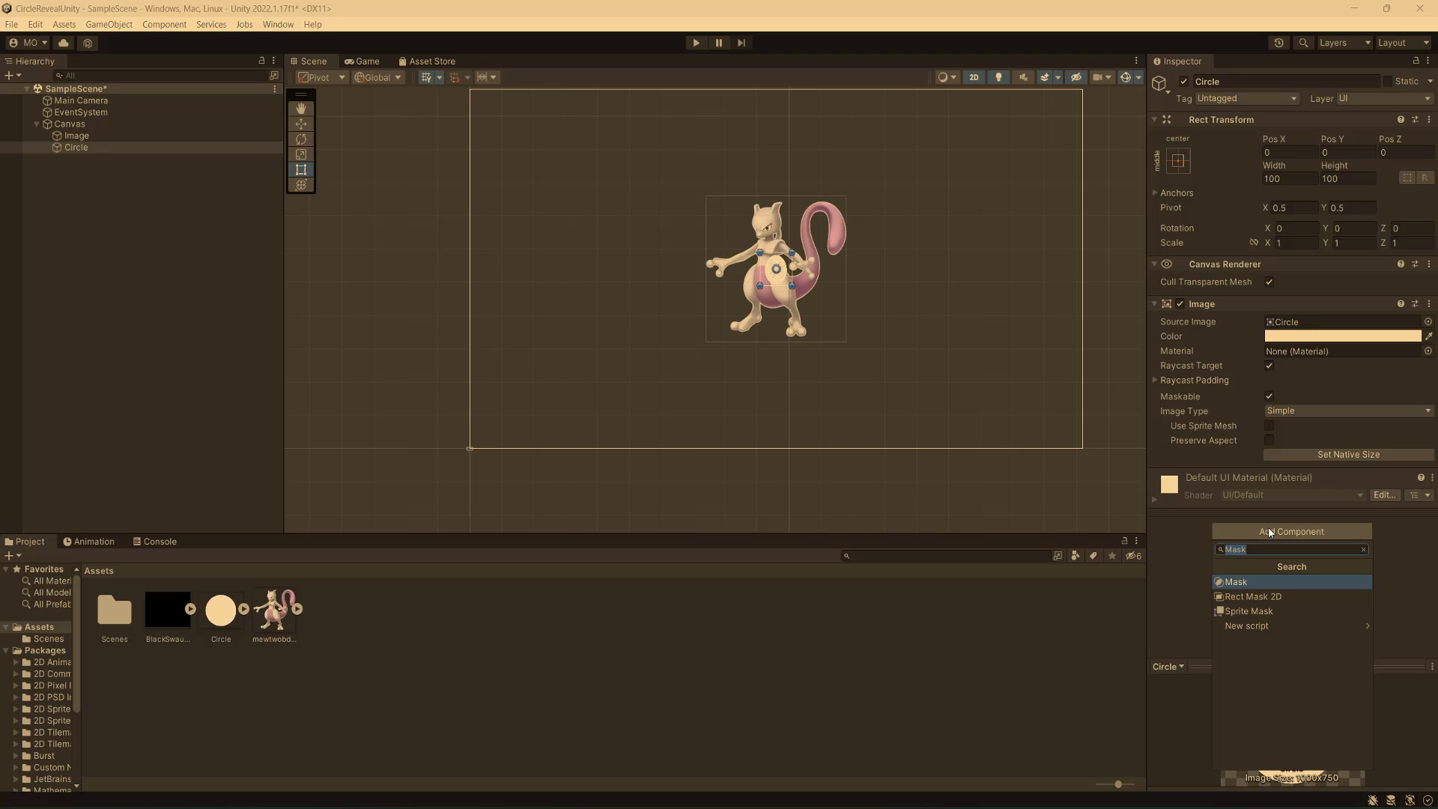
{"action": "type", "text": "Mask"}
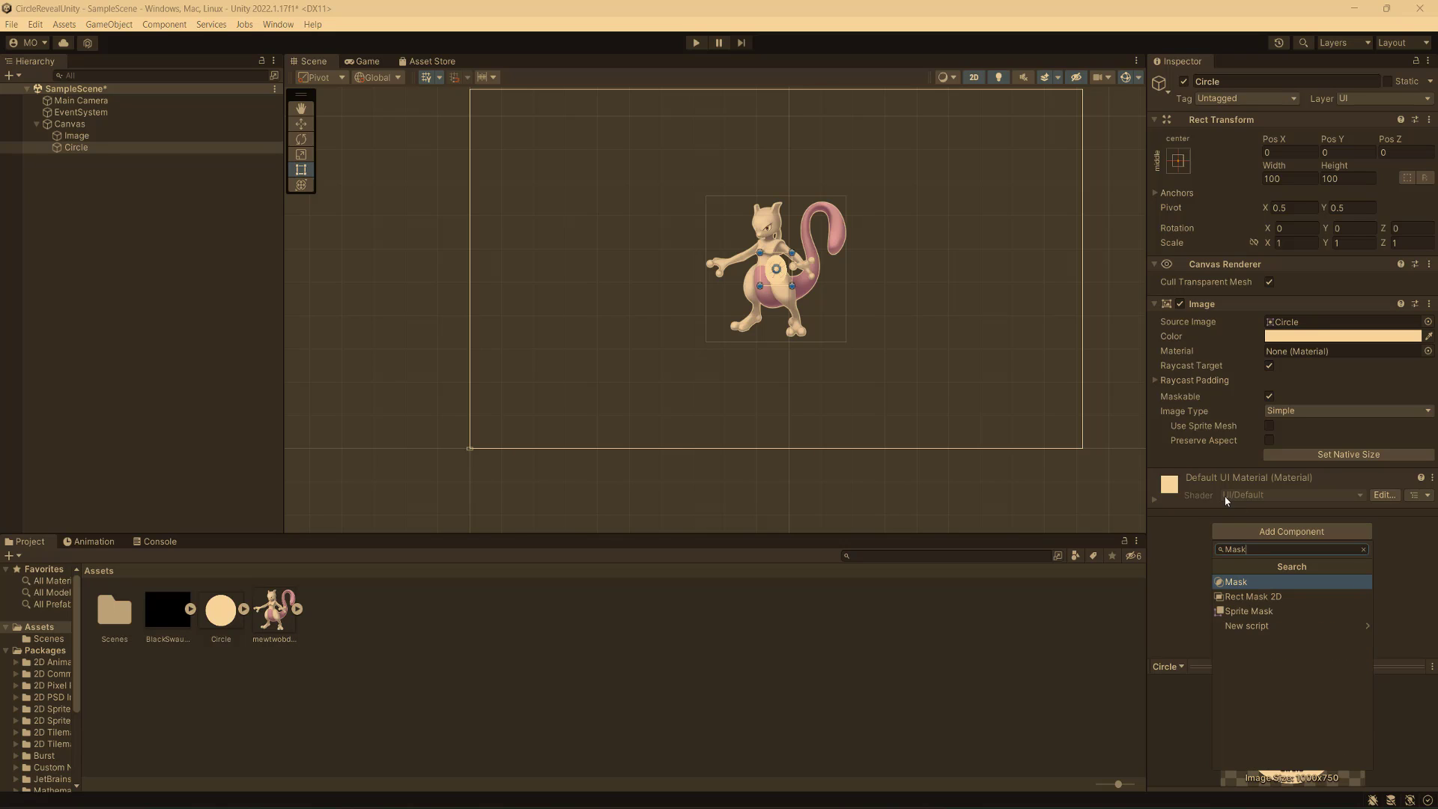
{"action": "left_click", "coordinate": [1247, 583]}
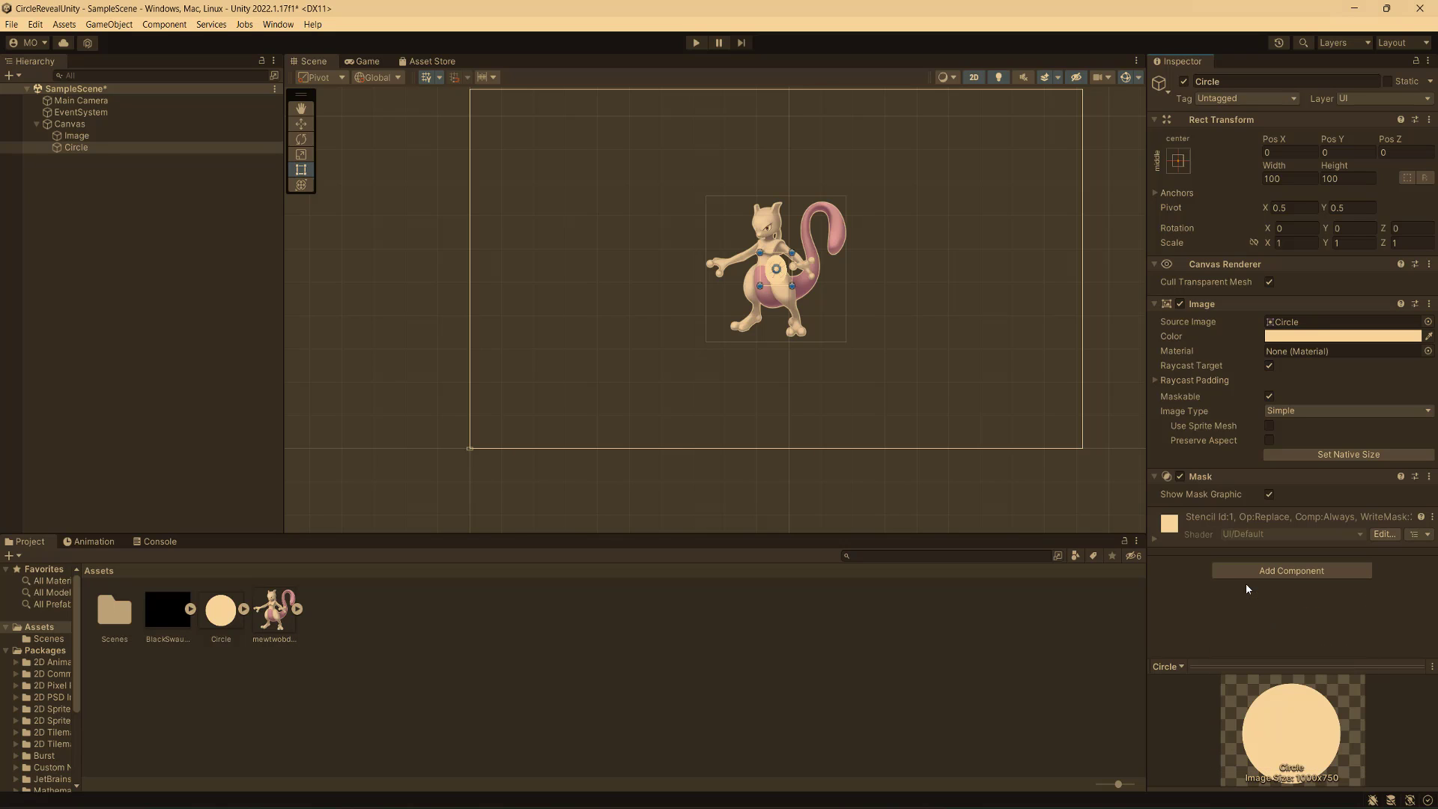
Set the Circle image to its native size and turn off Show Mask Graphic on its Mask component.
{"action": "left_click", "coordinate": [1269, 495]}
{"action": "left_click", "coordinate": [1269, 495]}
{"action": "left_click", "coordinate": [1353, 454]}
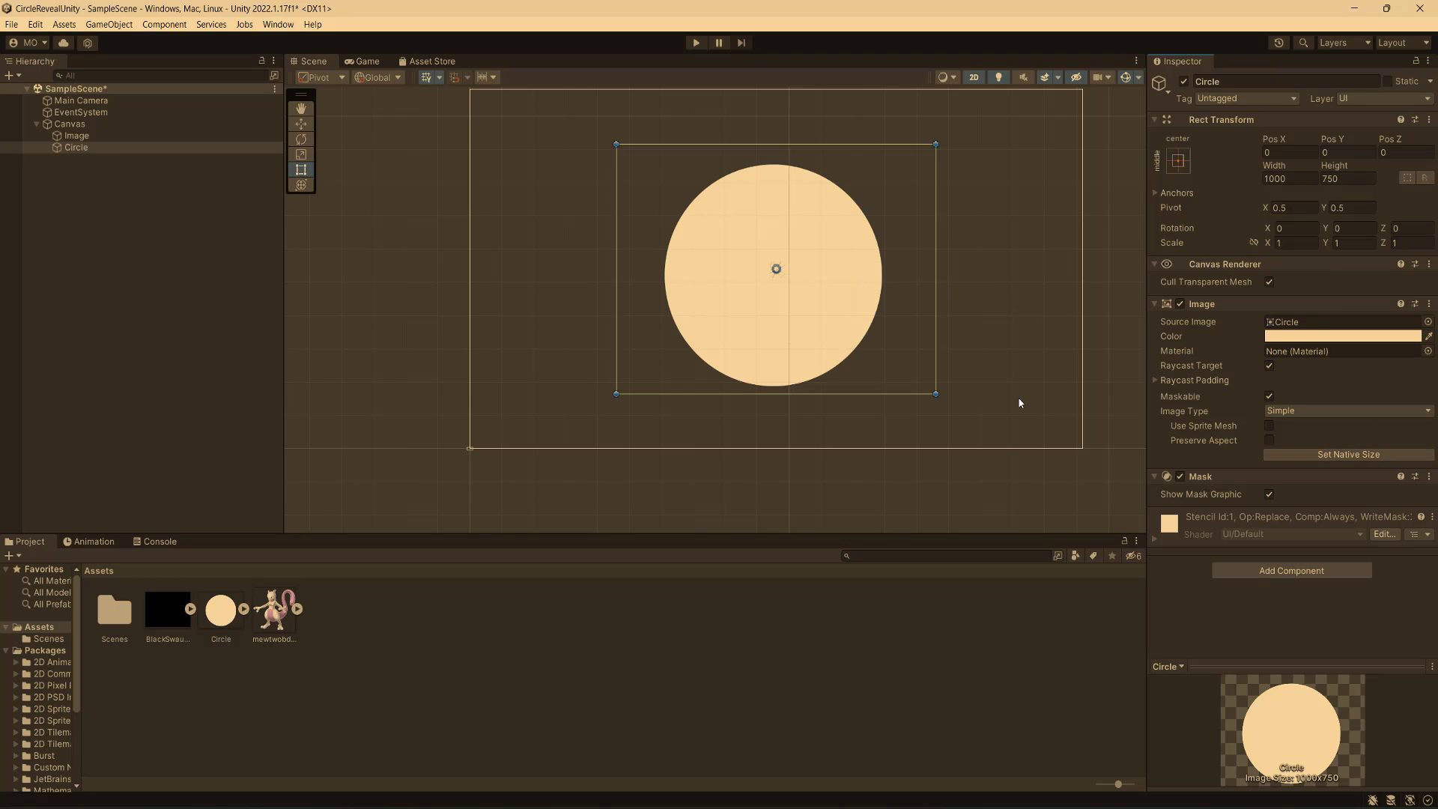
{"action": "left_click", "coordinate": [1271, 495]}
{"action": "left_click", "coordinate": [932, 413]}
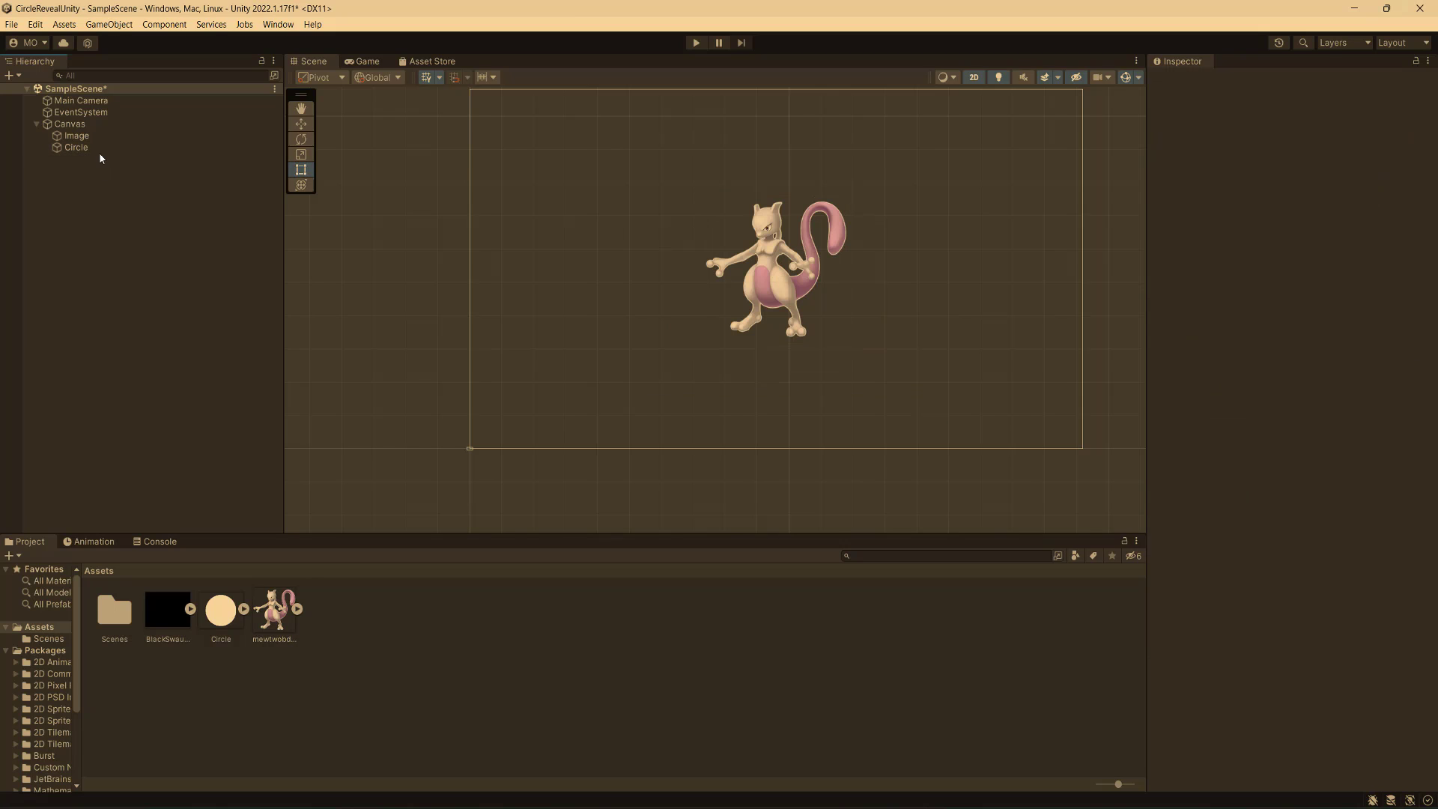
Add a UI Image as a child of the Circle object and rename it Black.
{"action": "left_click", "coordinate": [97, 150]}
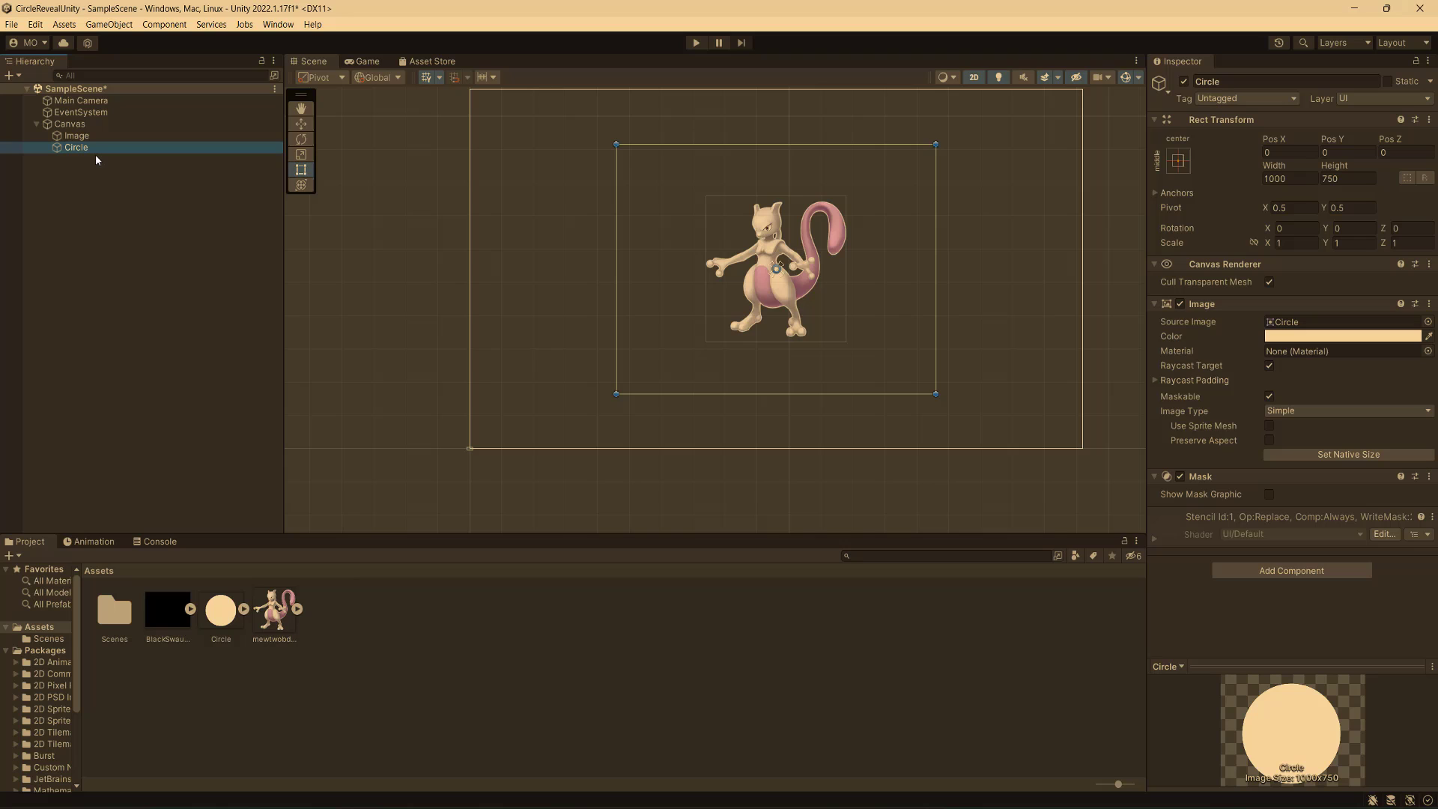
{"action": "right_click", "coordinate": [97, 154]}
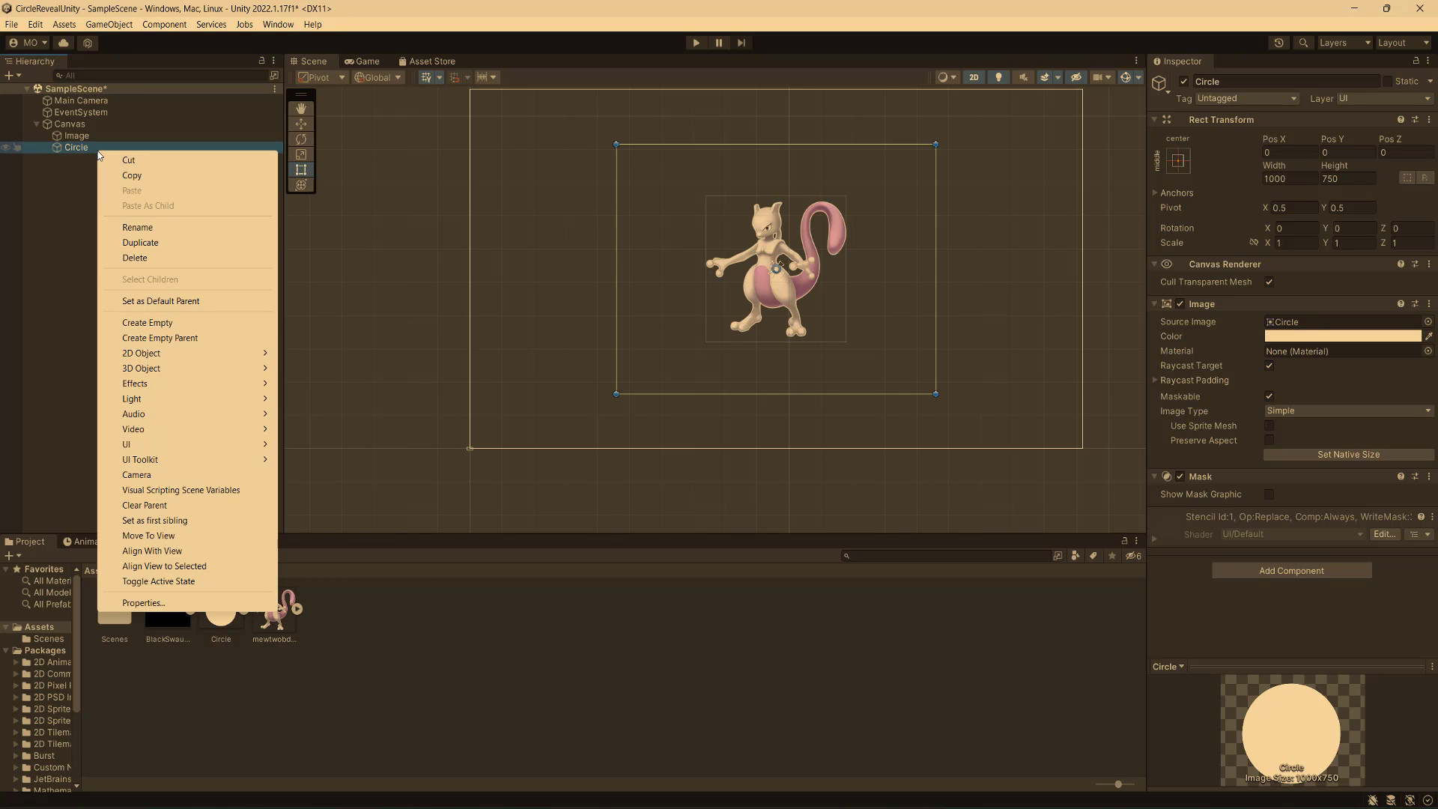
{"action": "mouse_move", "coordinate": [240, 437]}
{"action": "left_click", "coordinate": [327, 444]}
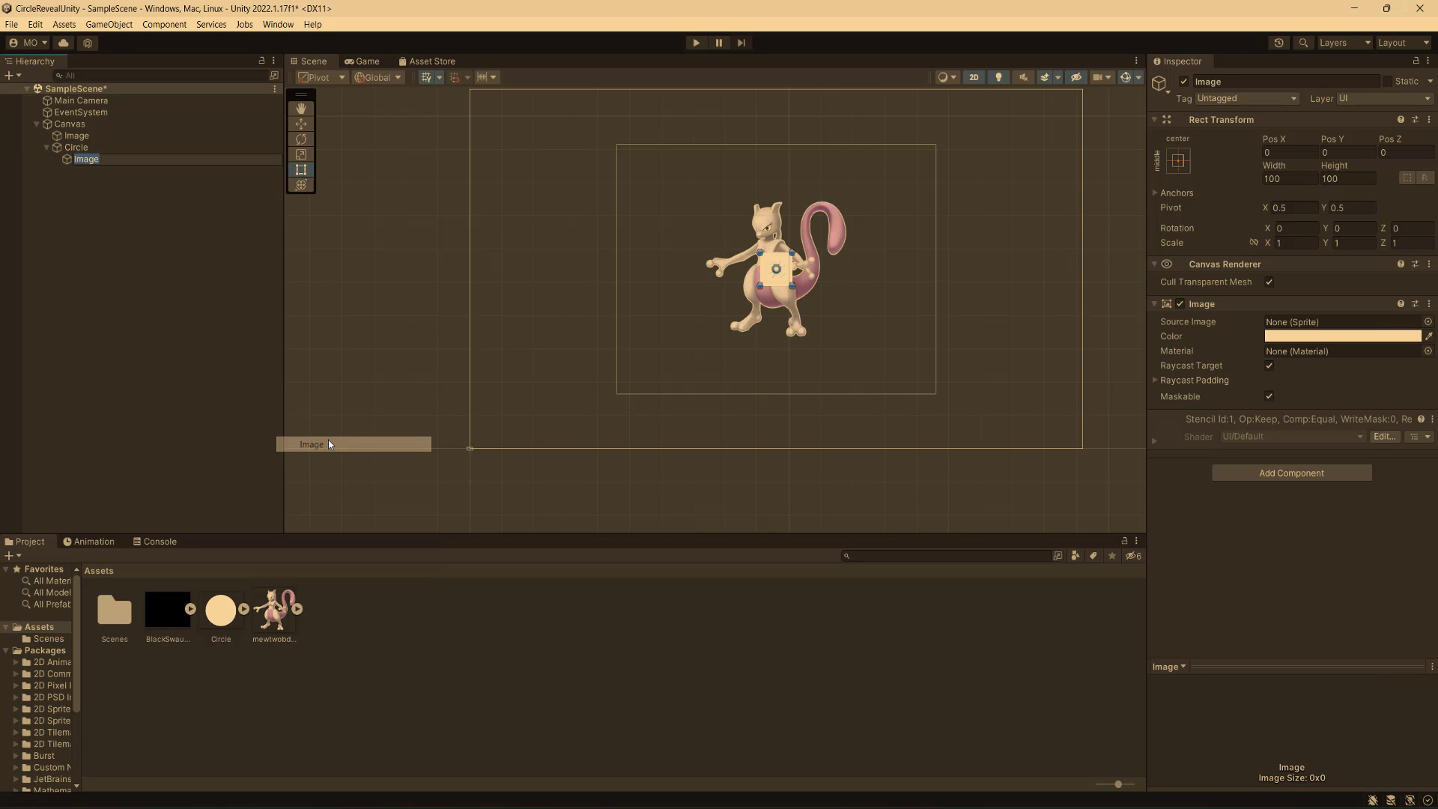
{"action": "left_click", "coordinate": [1268, 80]}
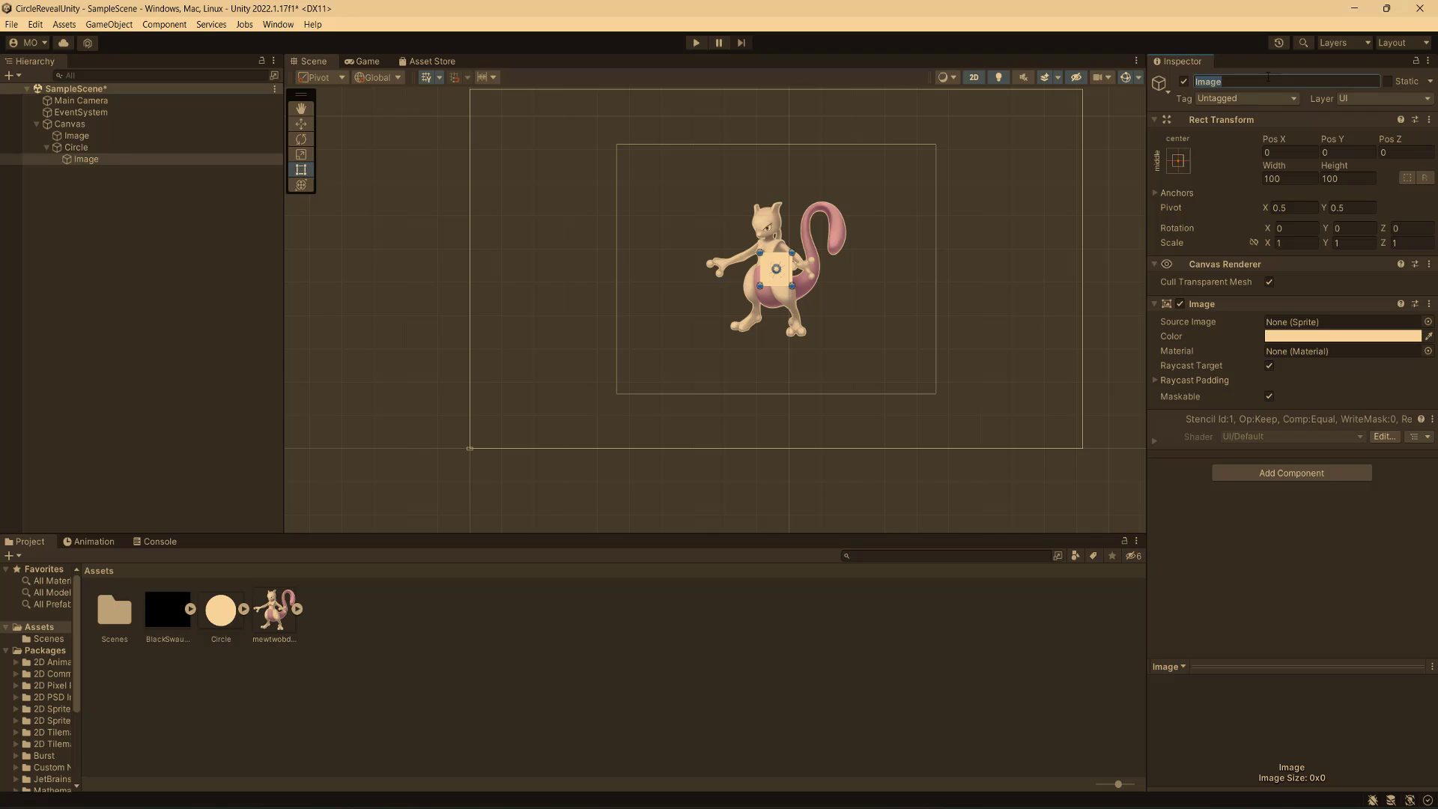
{"action": "type", "text": "Black"}
{"action": "key", "text": "Return"}
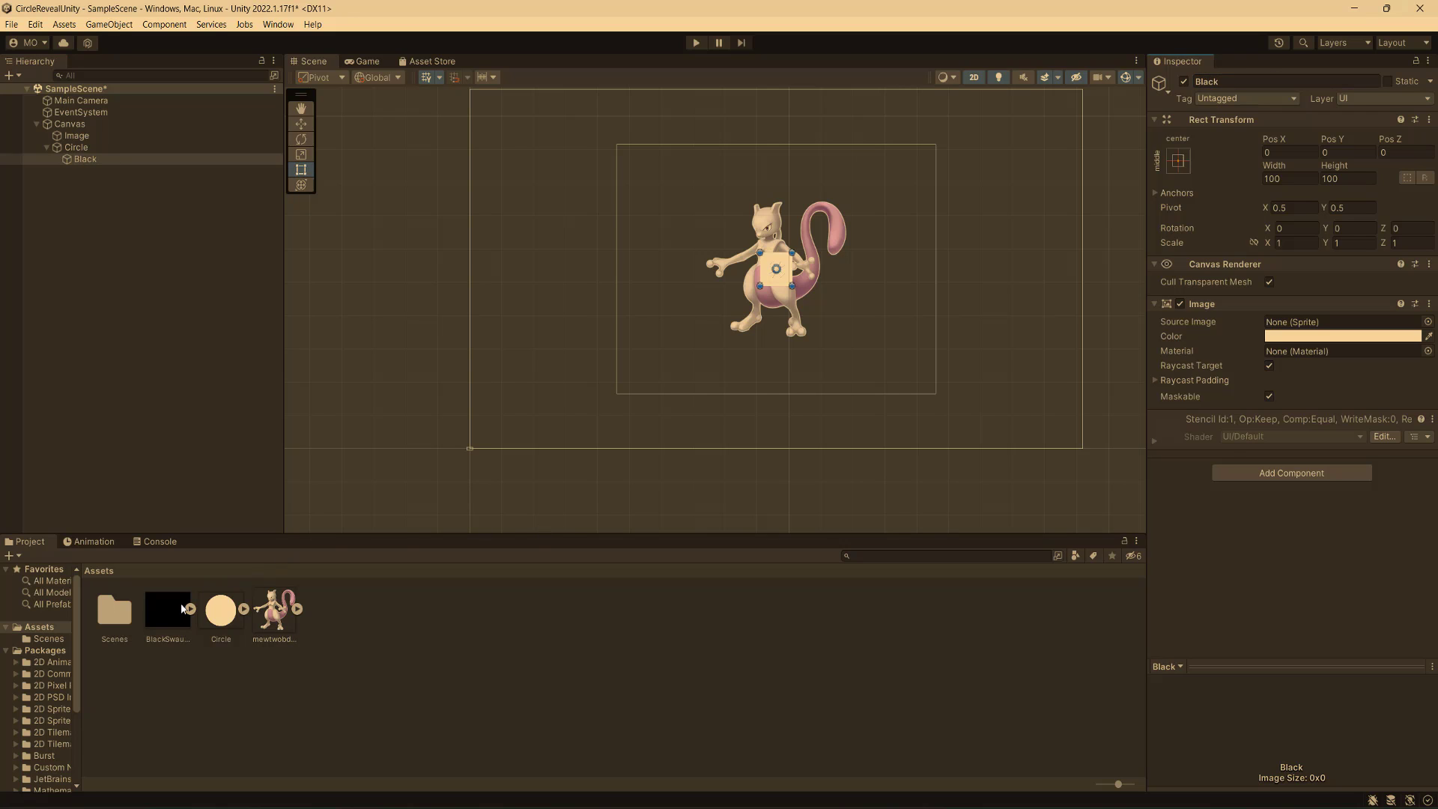
Assign the BlackSwaure sprite to the Black image, size it 1920 by 1080, and save the scene.
{"action": "left_click_drag", "start_coordinate": [1296, 322], "coordinate": [1296, 322]}
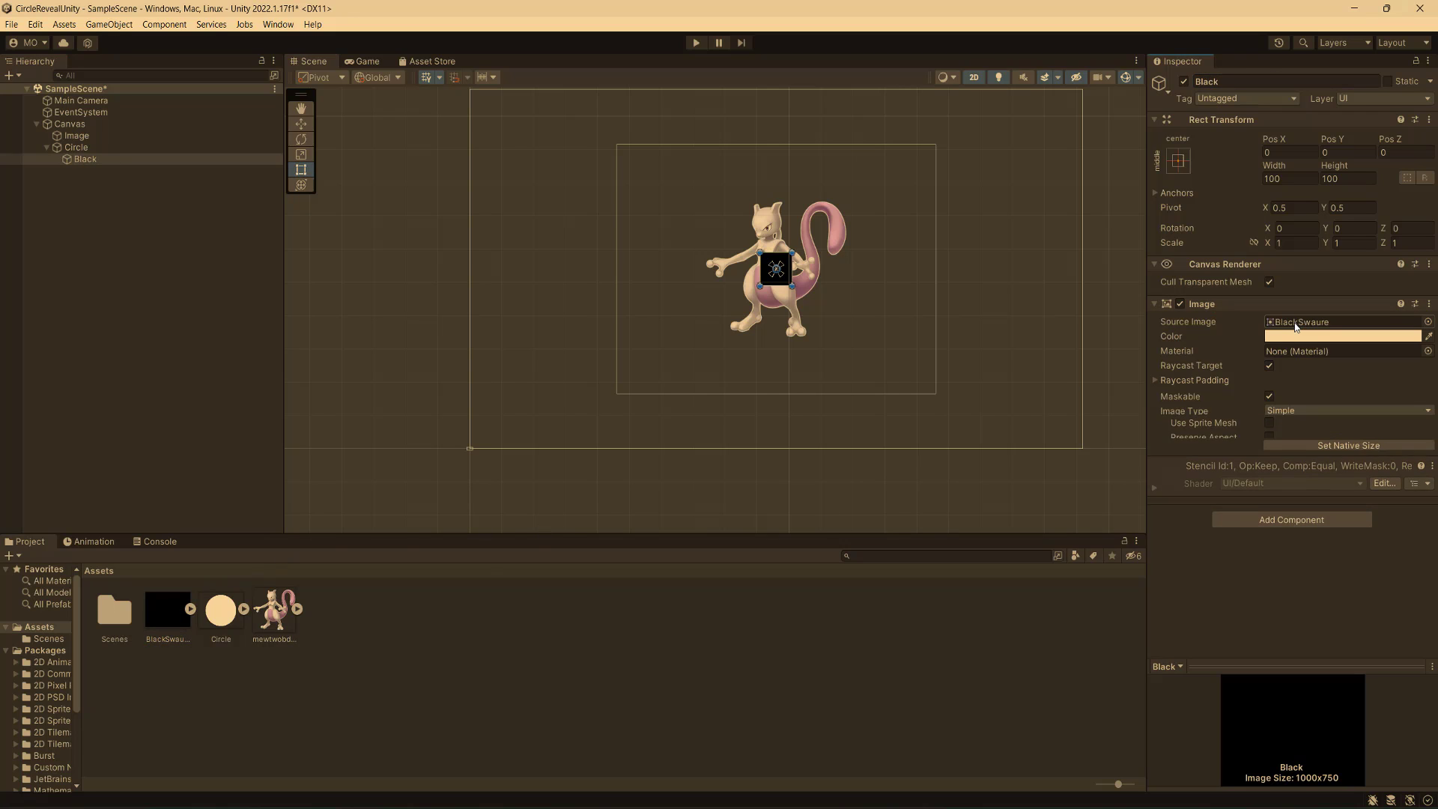
{"action": "left_click", "coordinate": [1298, 178]}
{"action": "type", "text": "1920"}
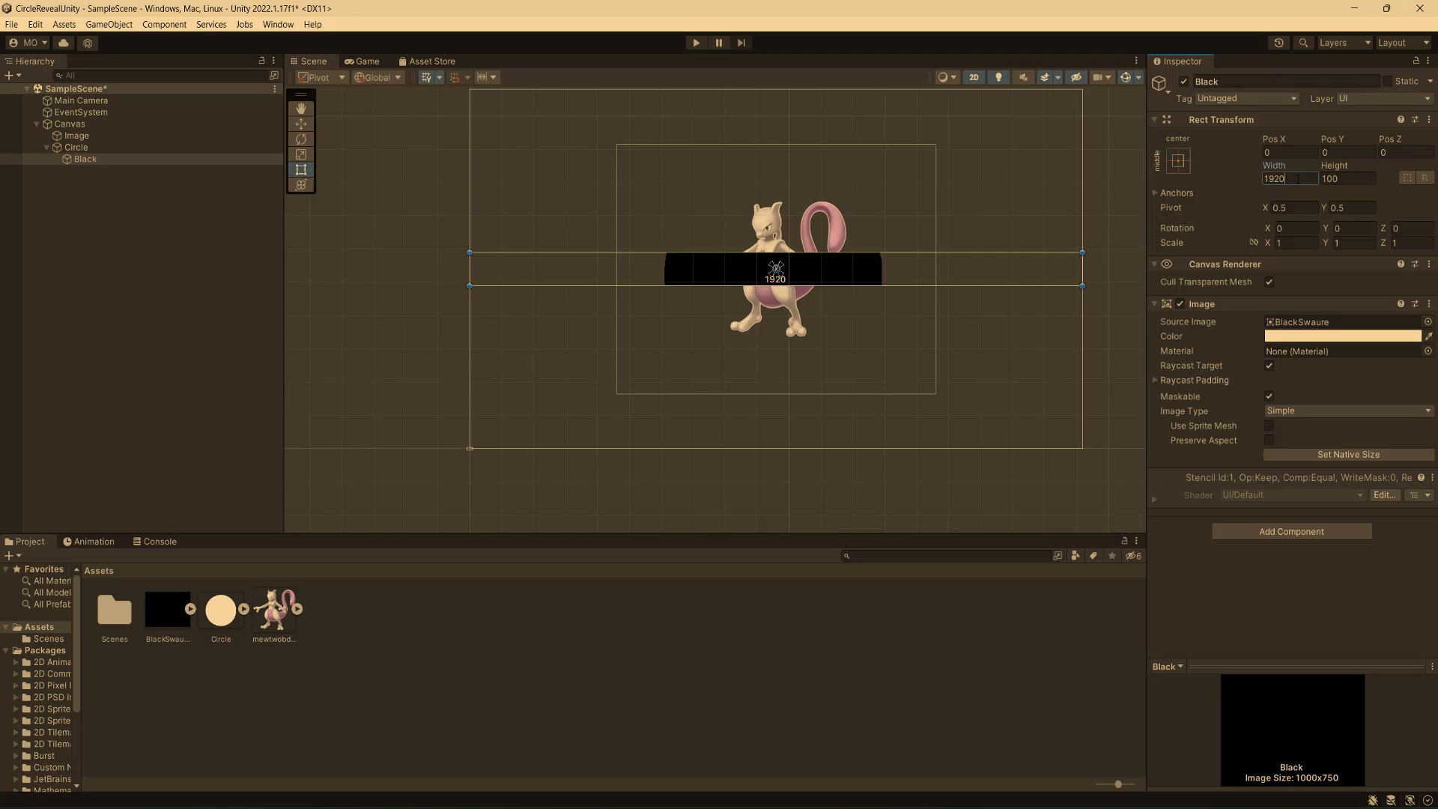
{"action": "key", "text": "Tab"}
{"action": "type", "text": "1080"}
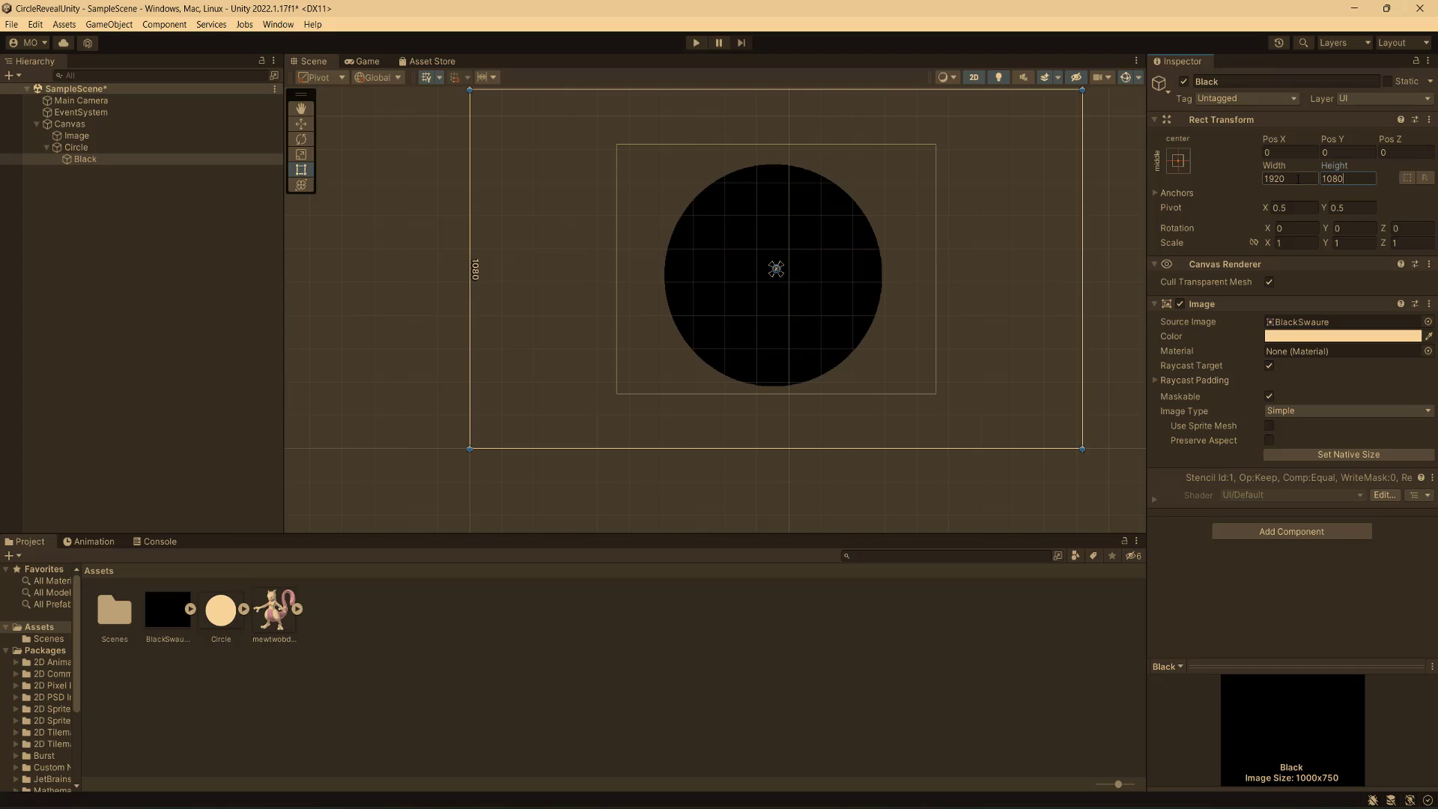
{"action": "key", "text": "ctrl+s"}
Create a C# script named CutoffMaskUI in the Assets folder.
{"action": "left_click", "coordinate": [367, 624]}
{"action": "right_click", "coordinate": [358, 612]}
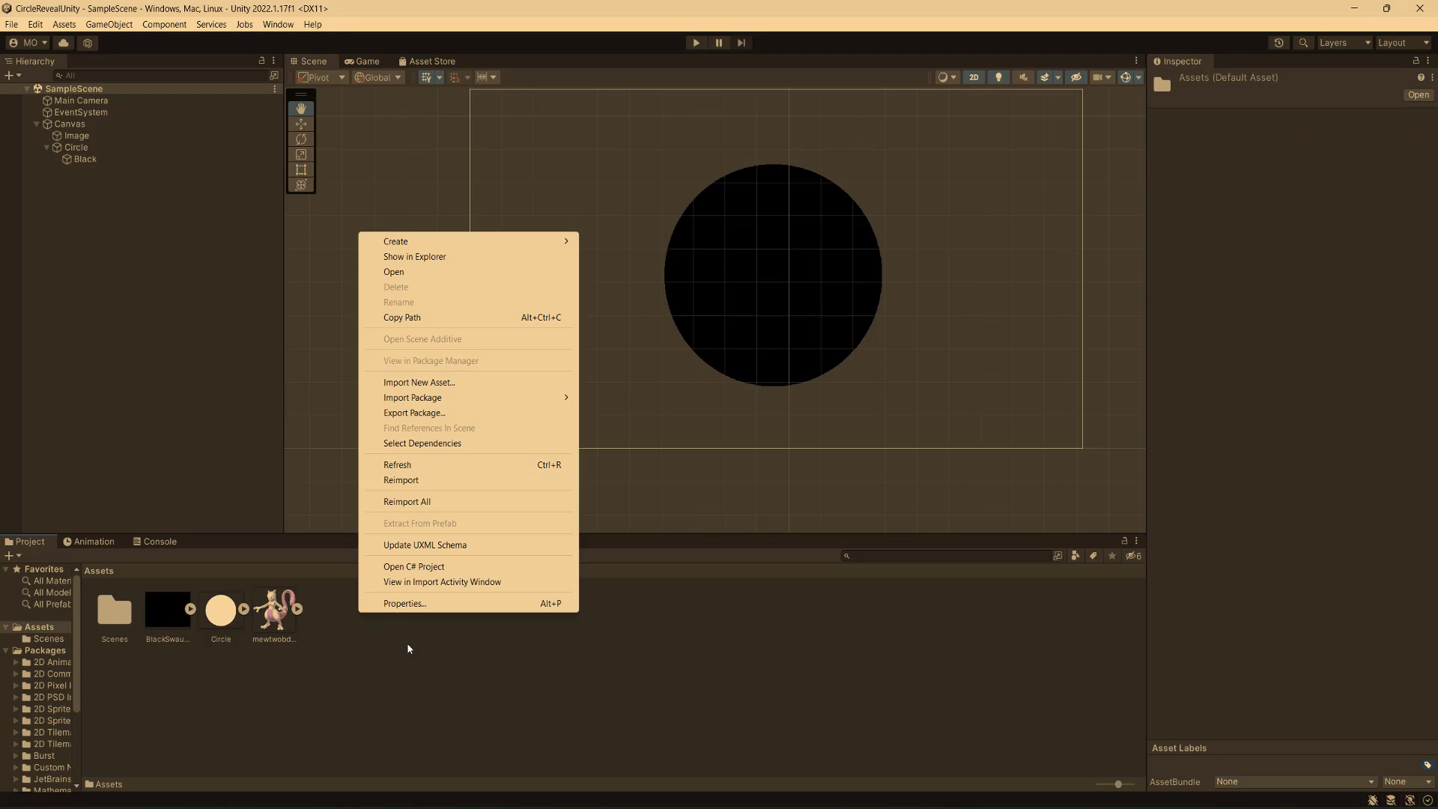
{"action": "mouse_move", "coordinate": [428, 240]}
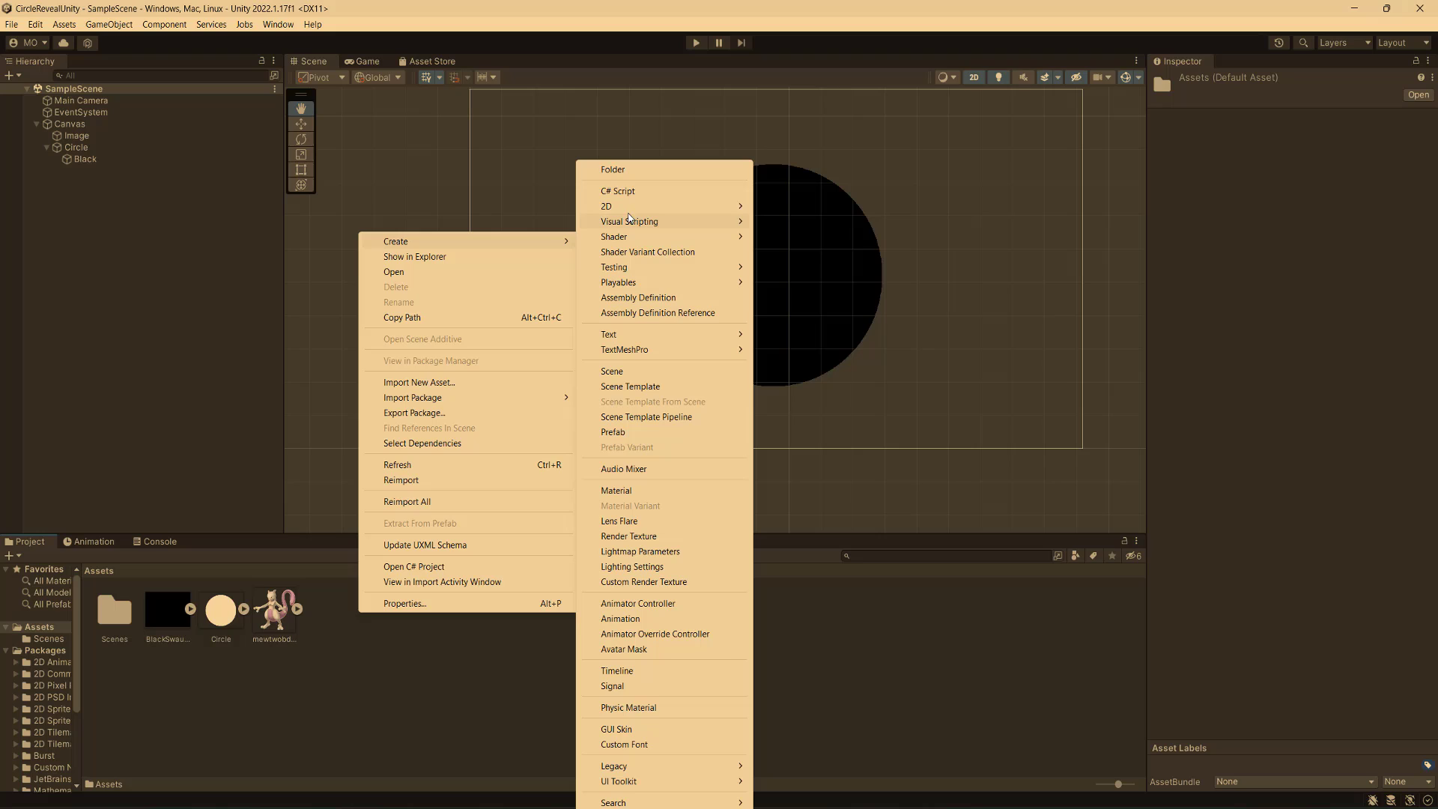
{"action": "left_click", "coordinate": [656, 192]}
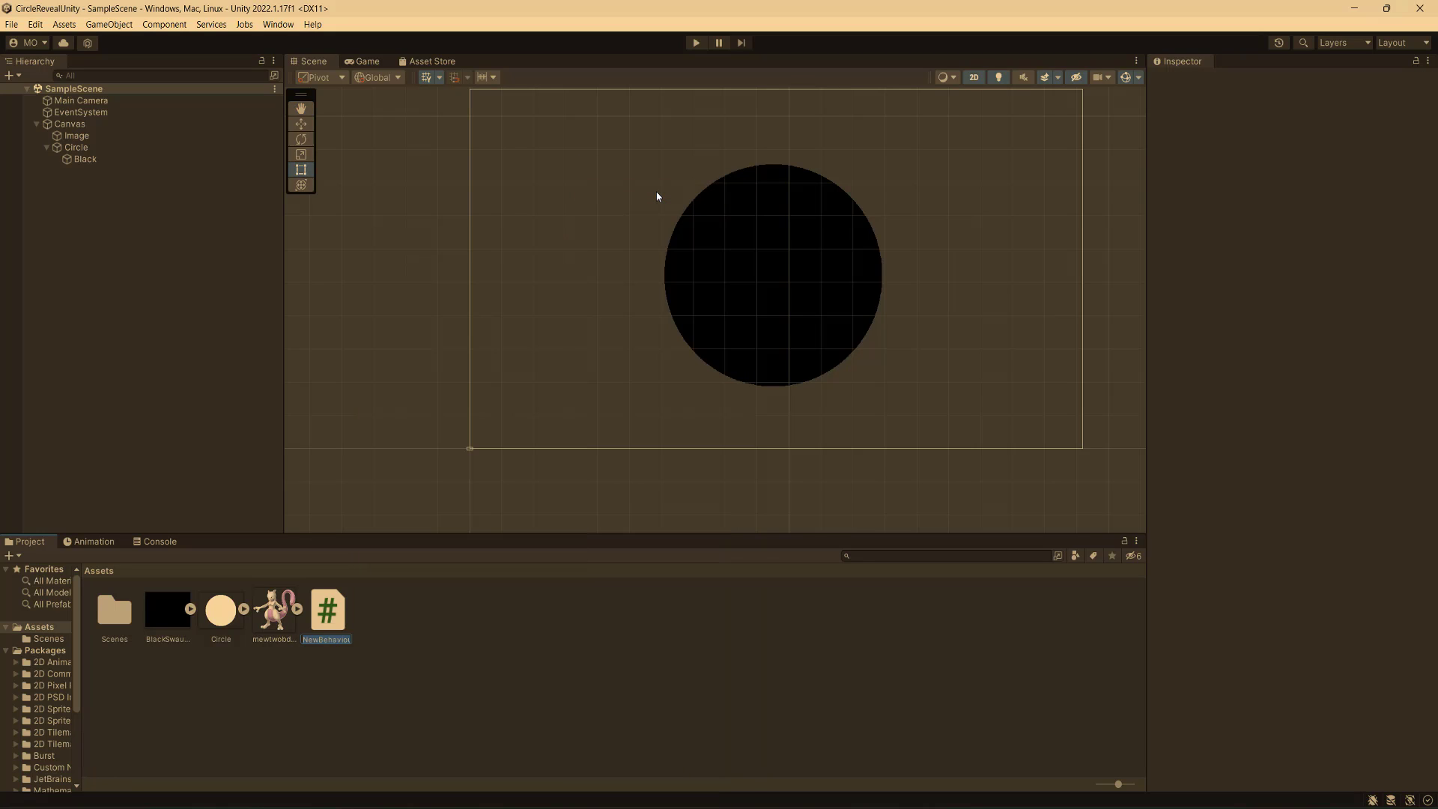
{"action": "type", "text": "CutoffMaskUI"}
{"action": "key", "text": "Return"}
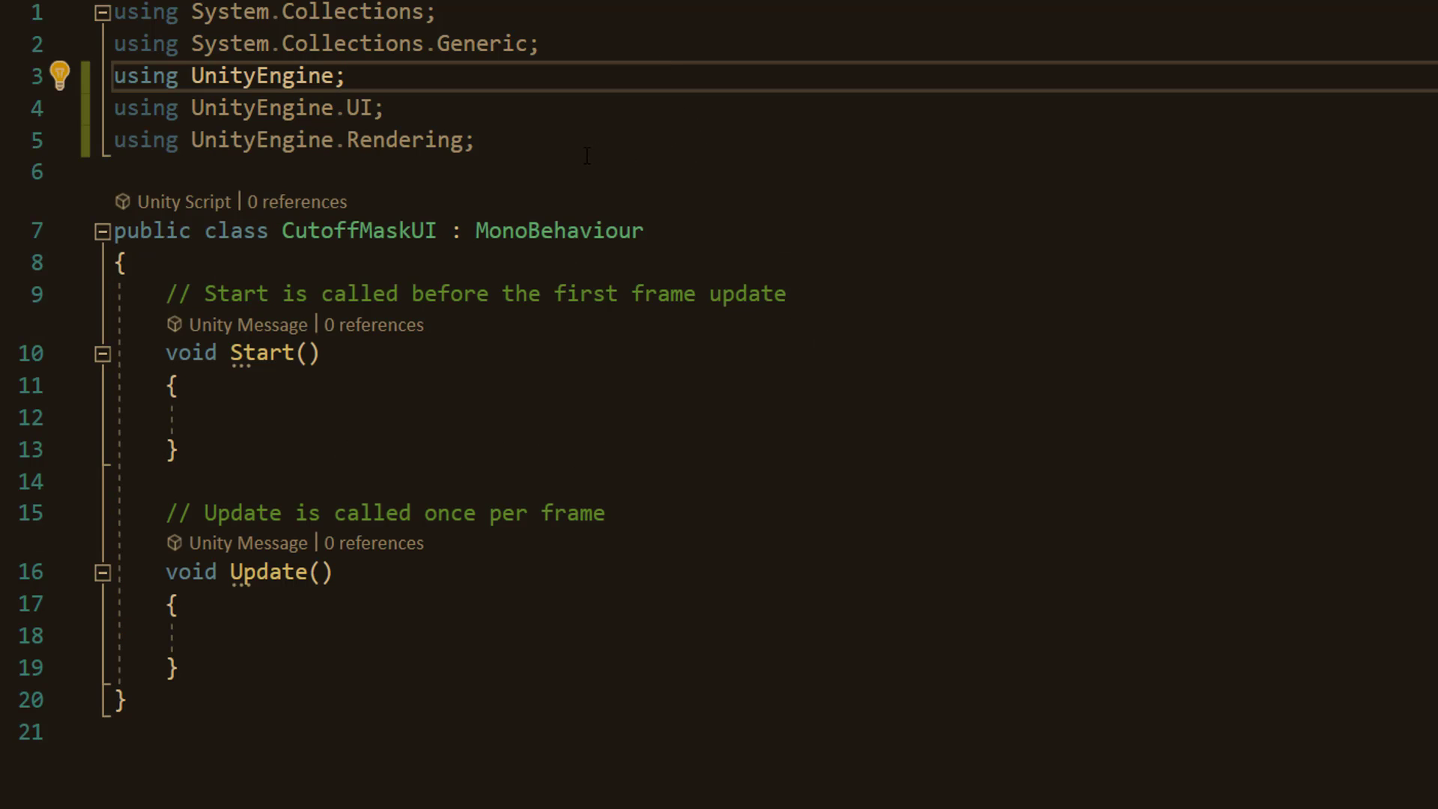
Examine the UnityEngine, UnityEngine.UI and UnityEngine.Rendering directives at the beginning of the CutoffMaskUI script.
{"action": "key", "text": "shift+Home"}
{"action": "key", "text": "shift+Up"}
{"action": "key", "text": "shift+Down"}
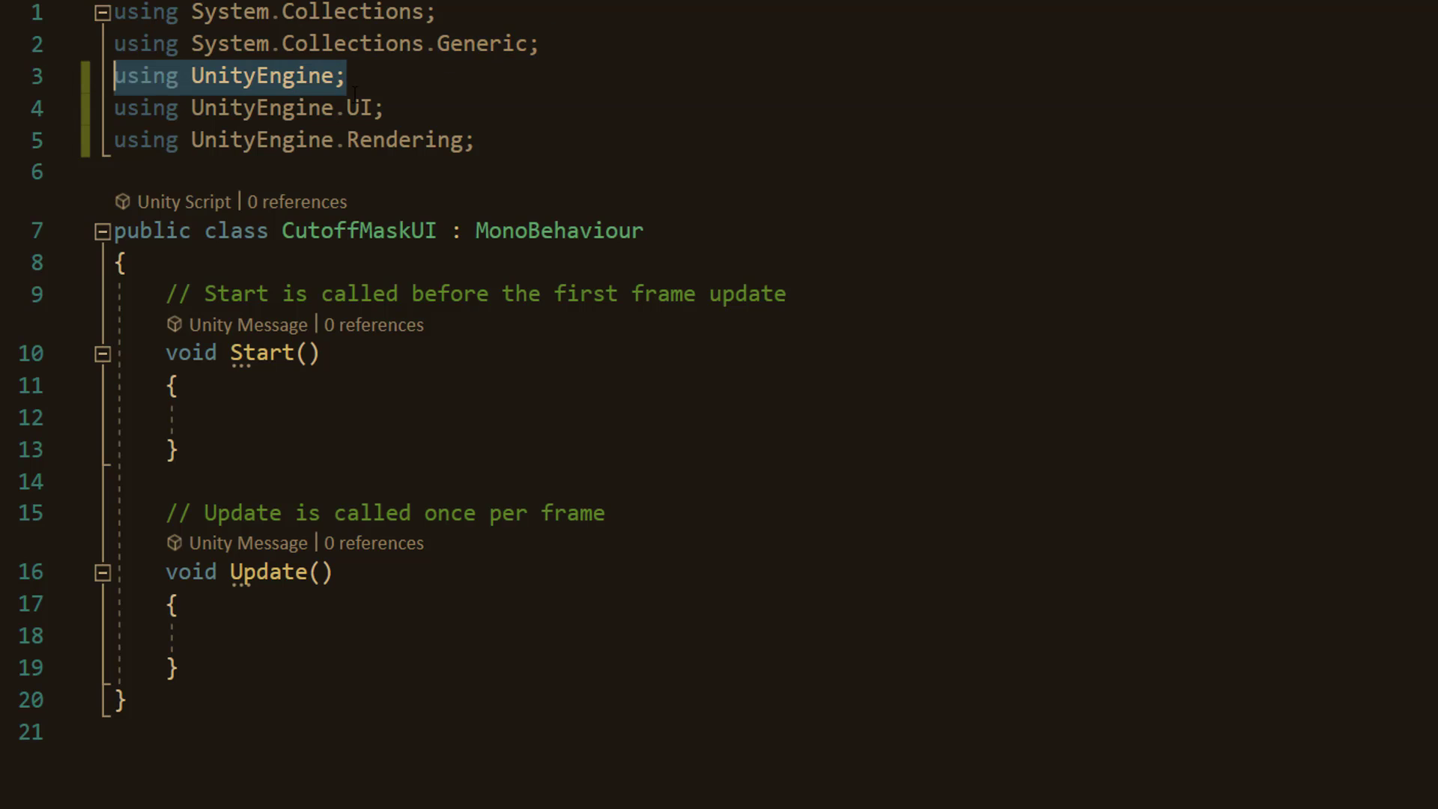
{"action": "left_click", "coordinate": [452, 106]}
{"action": "key", "text": "shift+Home"}
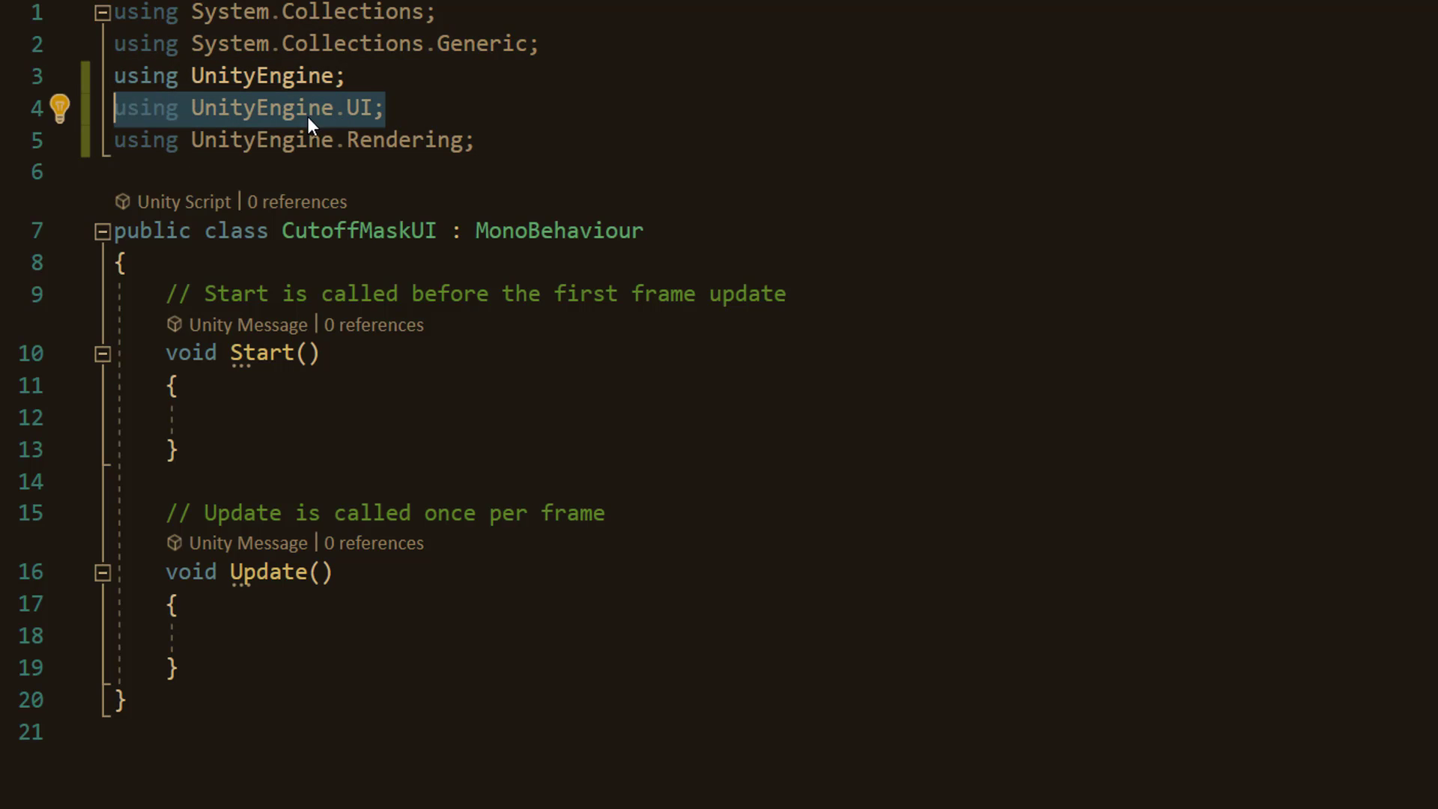
{"action": "left_click", "coordinate": [551, 140]}
{"action": "key", "text": "shift+Home"}
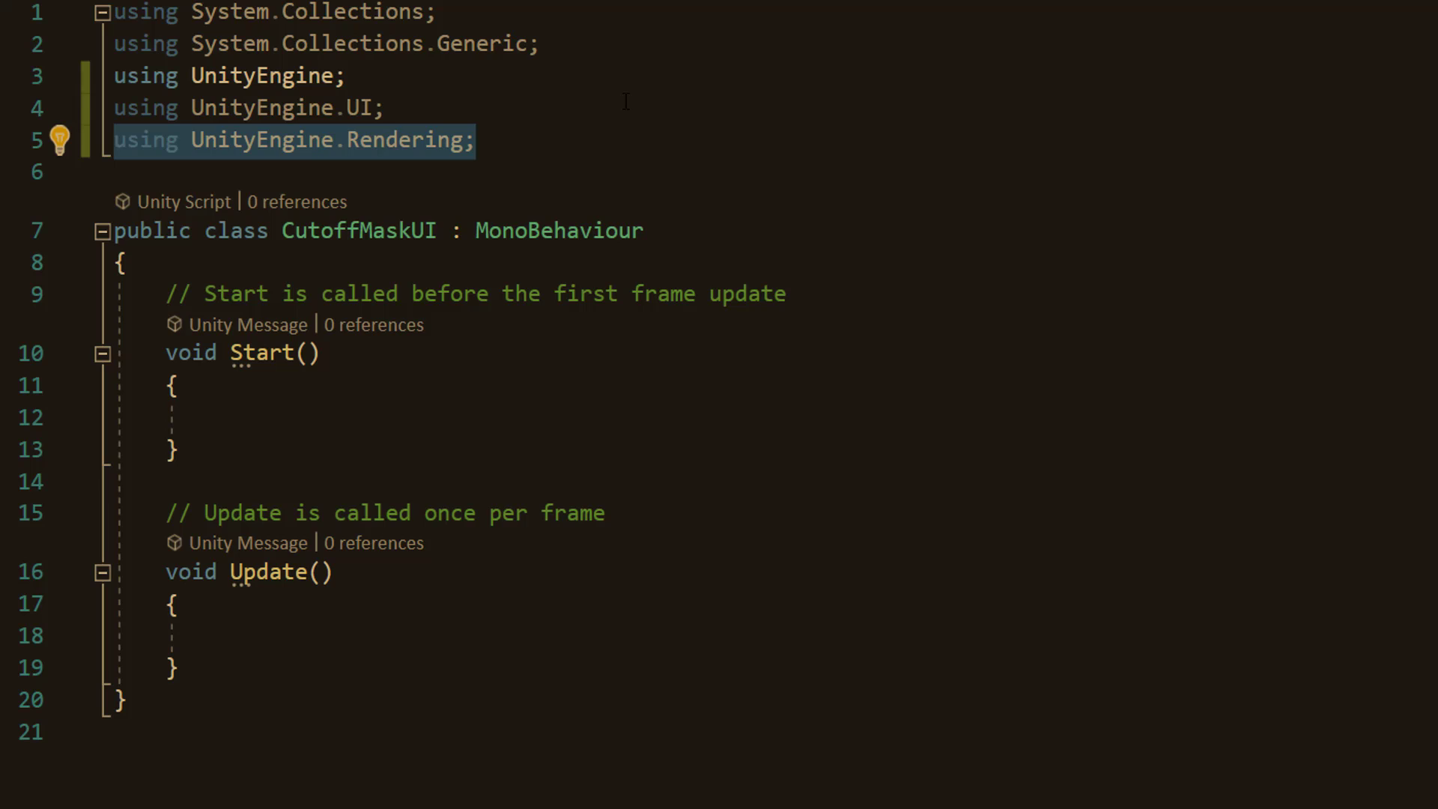
{"action": "left_click", "coordinate": [627, 101]}
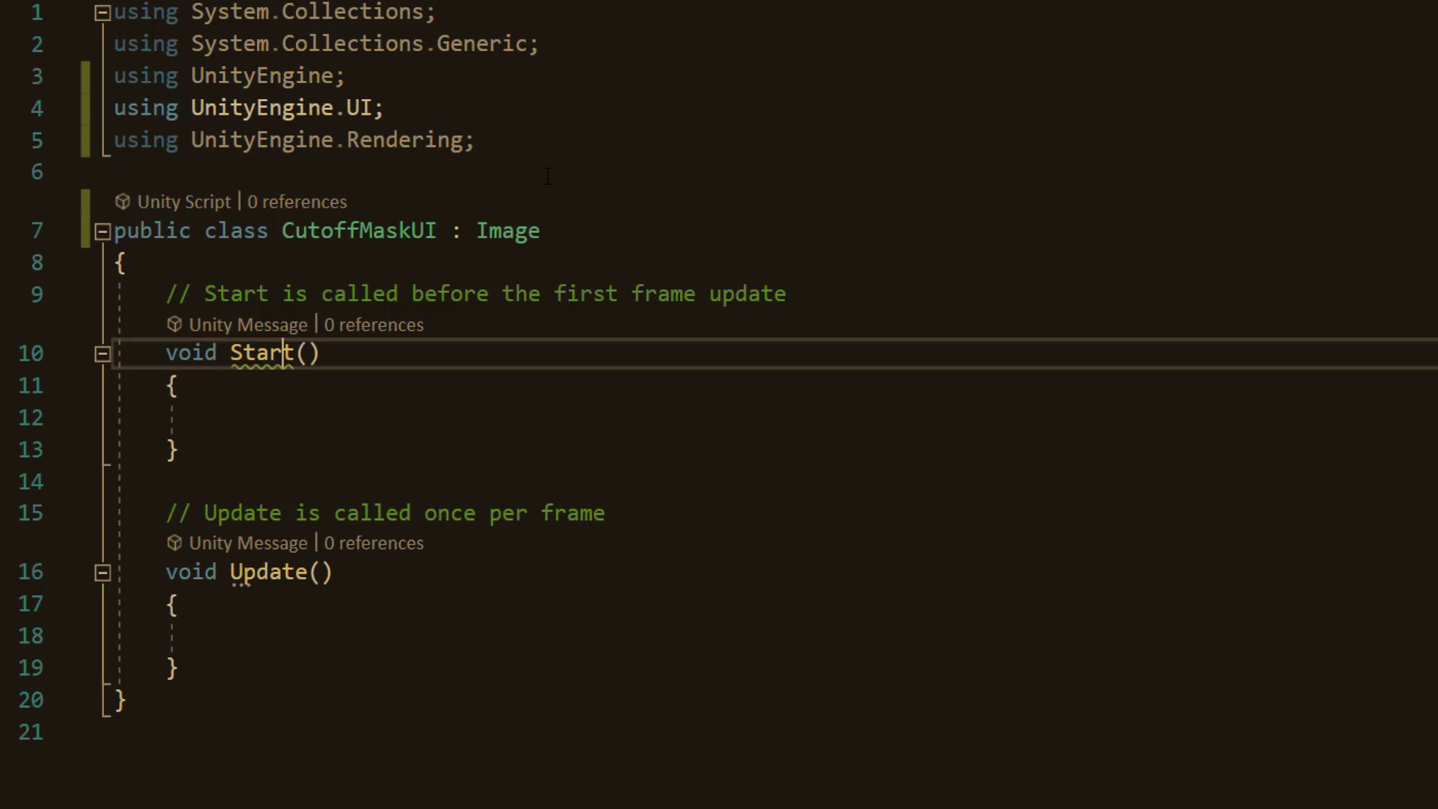
Examine the CutoffMaskUI class declaration with its Image base class and the overridden materialForRendering property declaration.
{"action": "left_click", "coordinate": [120, 172]}
{"action": "left_click_drag", "start_coordinate": [118, 233], "coordinate": [446, 241]}
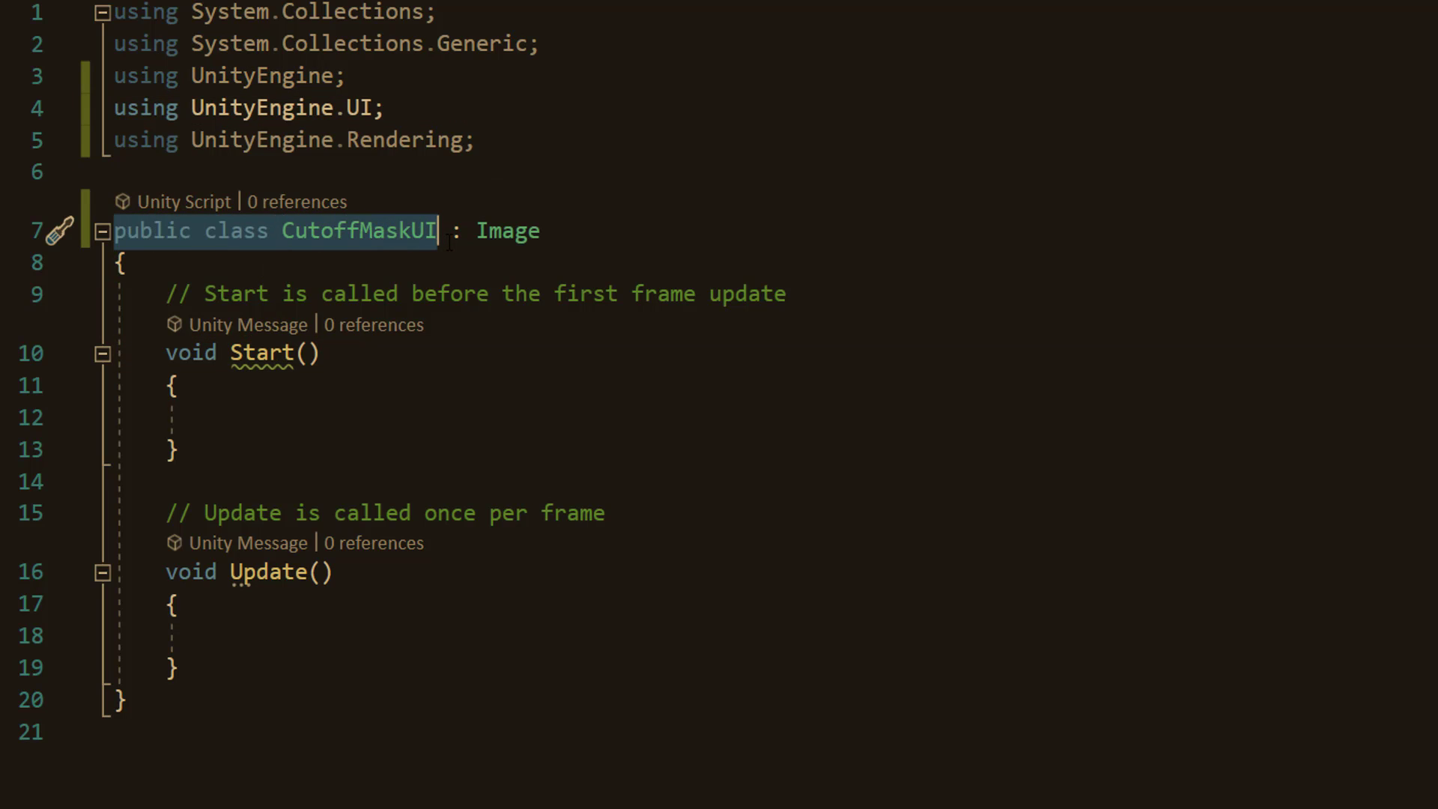
{"action": "left_click", "coordinate": [477, 232]}
{"action": "double_click", "coordinate": [477, 232]}
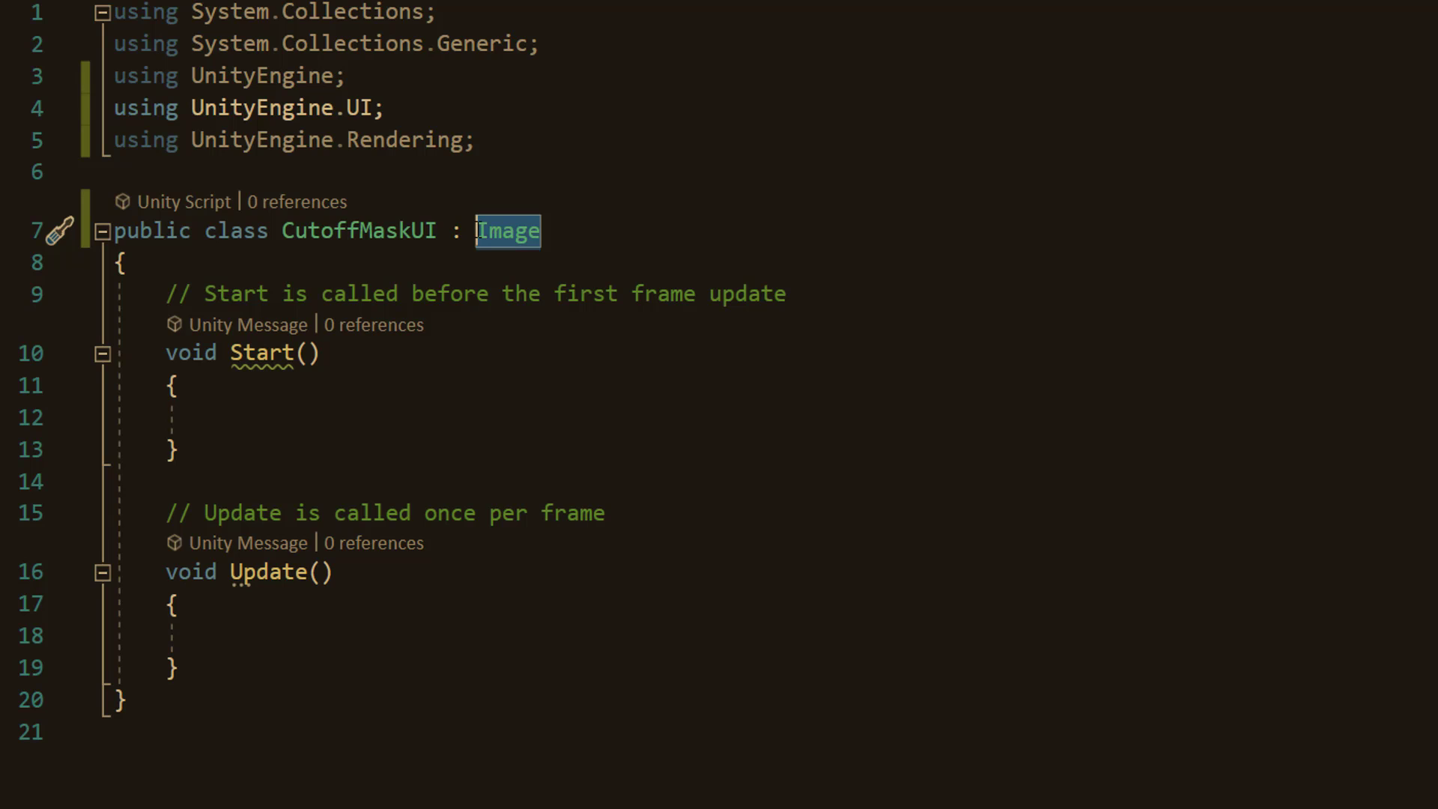
{"action": "key", "text": "Up"}
{"action": "left_click_drag", "start_coordinate": [563, 230], "coordinate": [477, 232]}
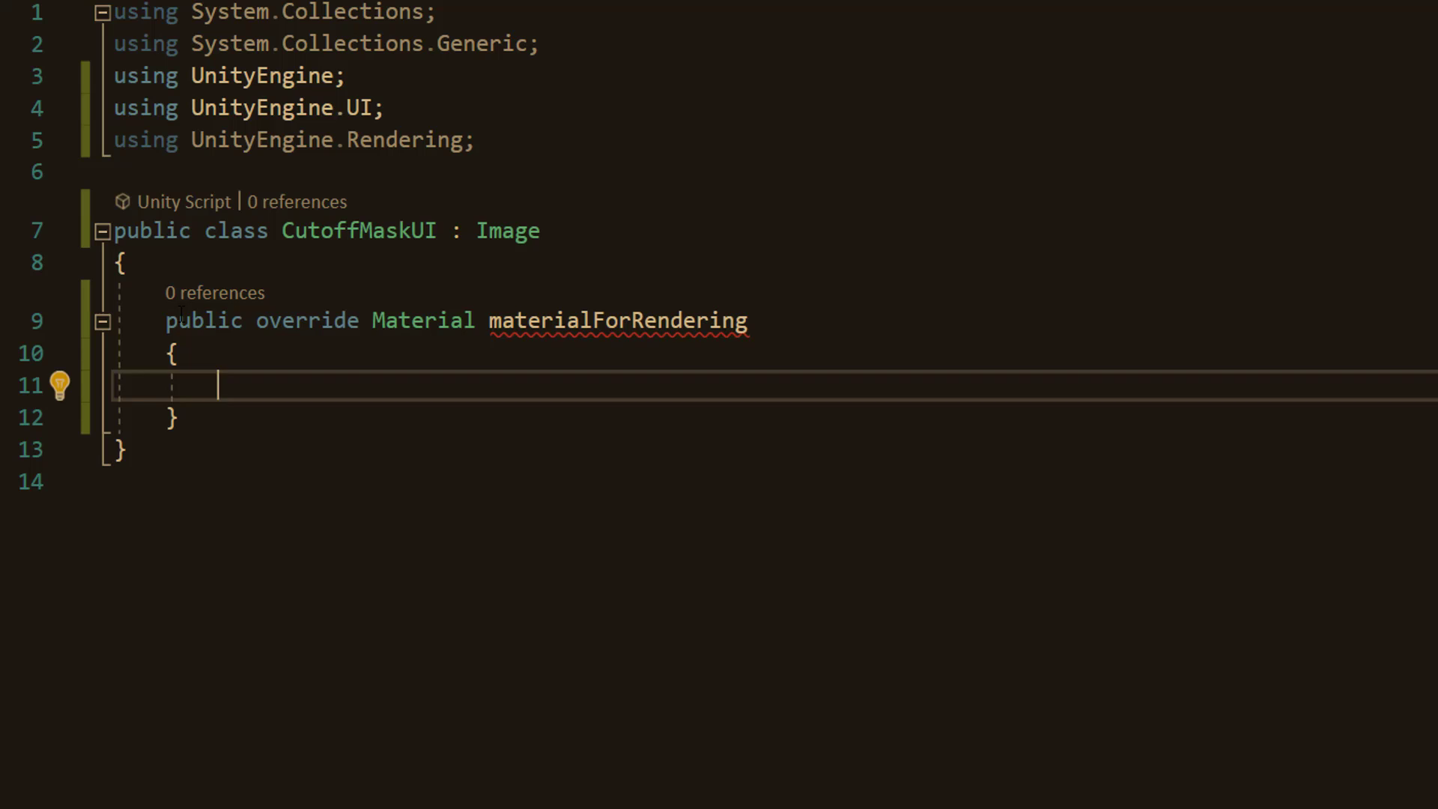
{"action": "left_click_drag", "start_coordinate": [166, 321], "coordinate": [475, 324]}
{"action": "left_click", "coordinate": [489, 322]}
{"action": "double_click", "coordinate": [491, 322]}
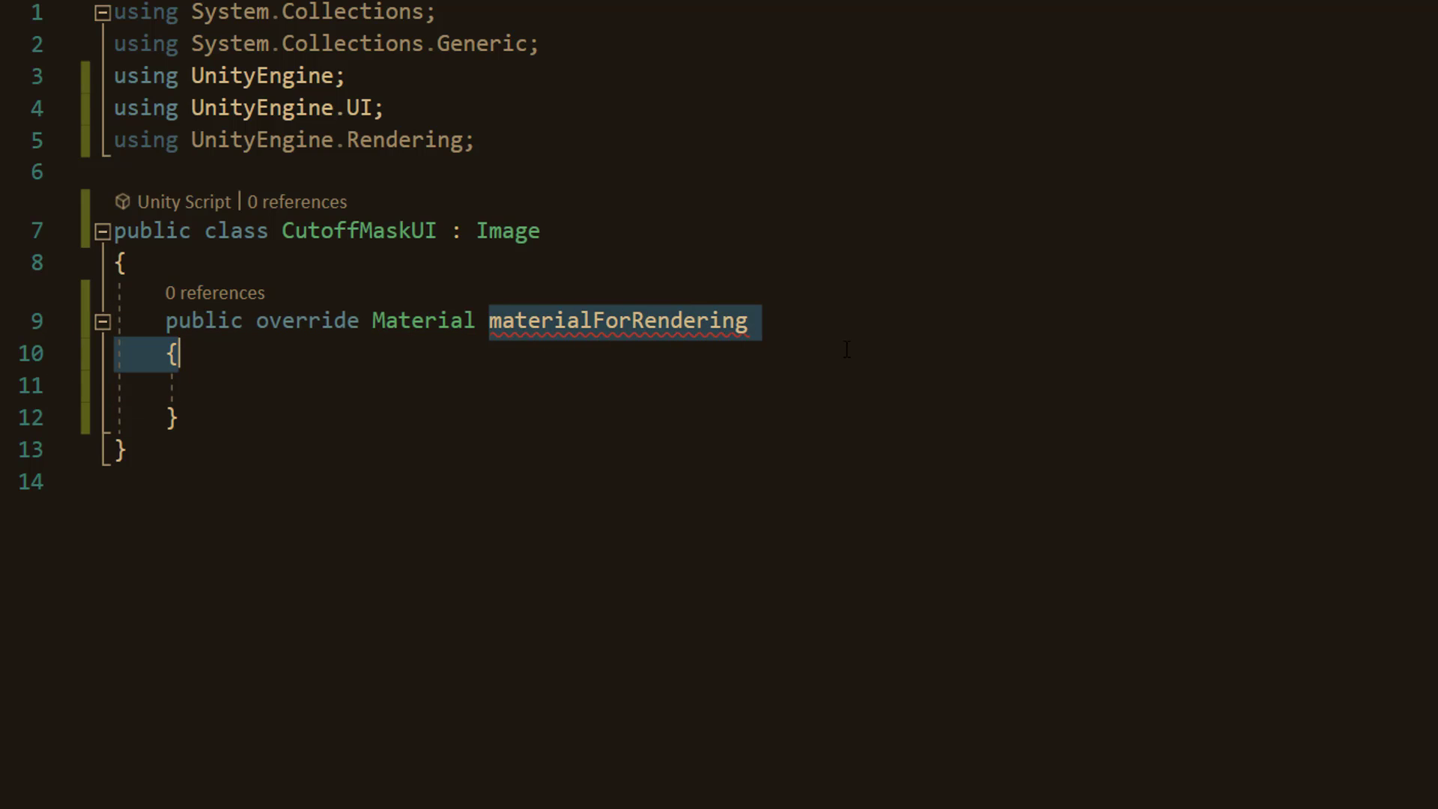
{"action": "left_click", "coordinate": [815, 274]}
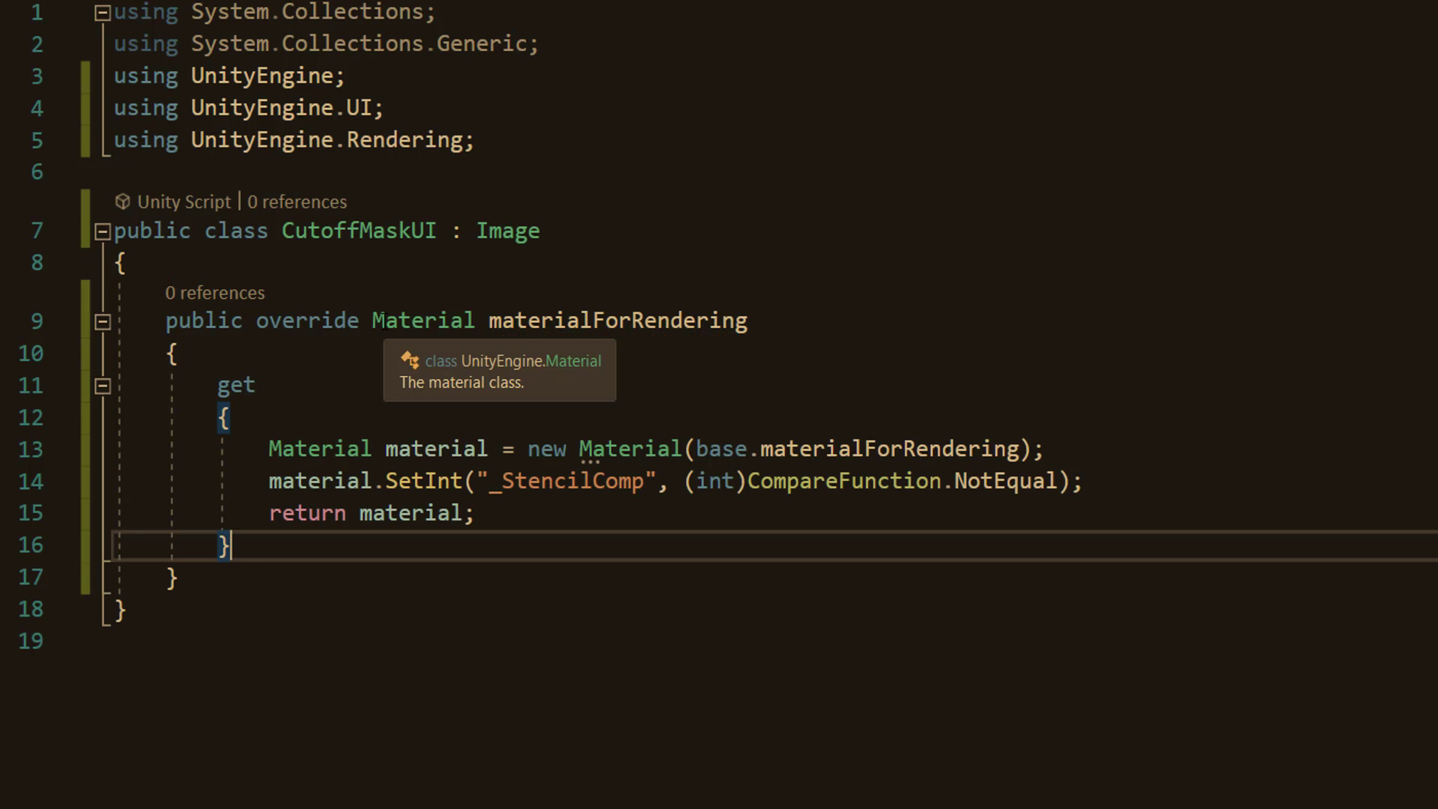
Examine the get accessor of materialForRendering and its line creating a new Material from the base material.
{"action": "left_click_drag", "start_coordinate": [219, 385], "coordinate": [252, 562]}
{"action": "left_click", "coordinate": [254, 640]}
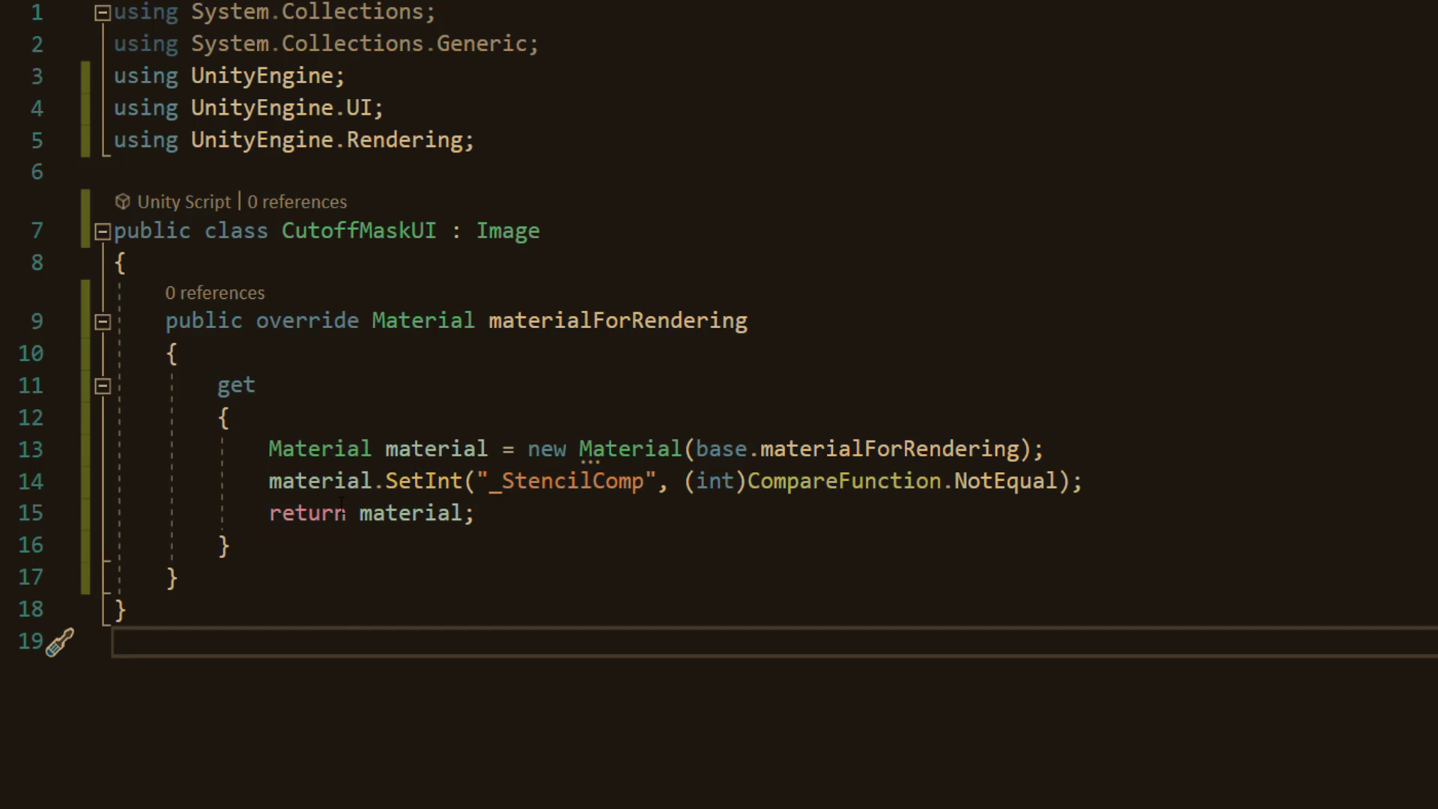
{"action": "left_click_drag", "start_coordinate": [269, 448], "coordinate": [373, 452]}
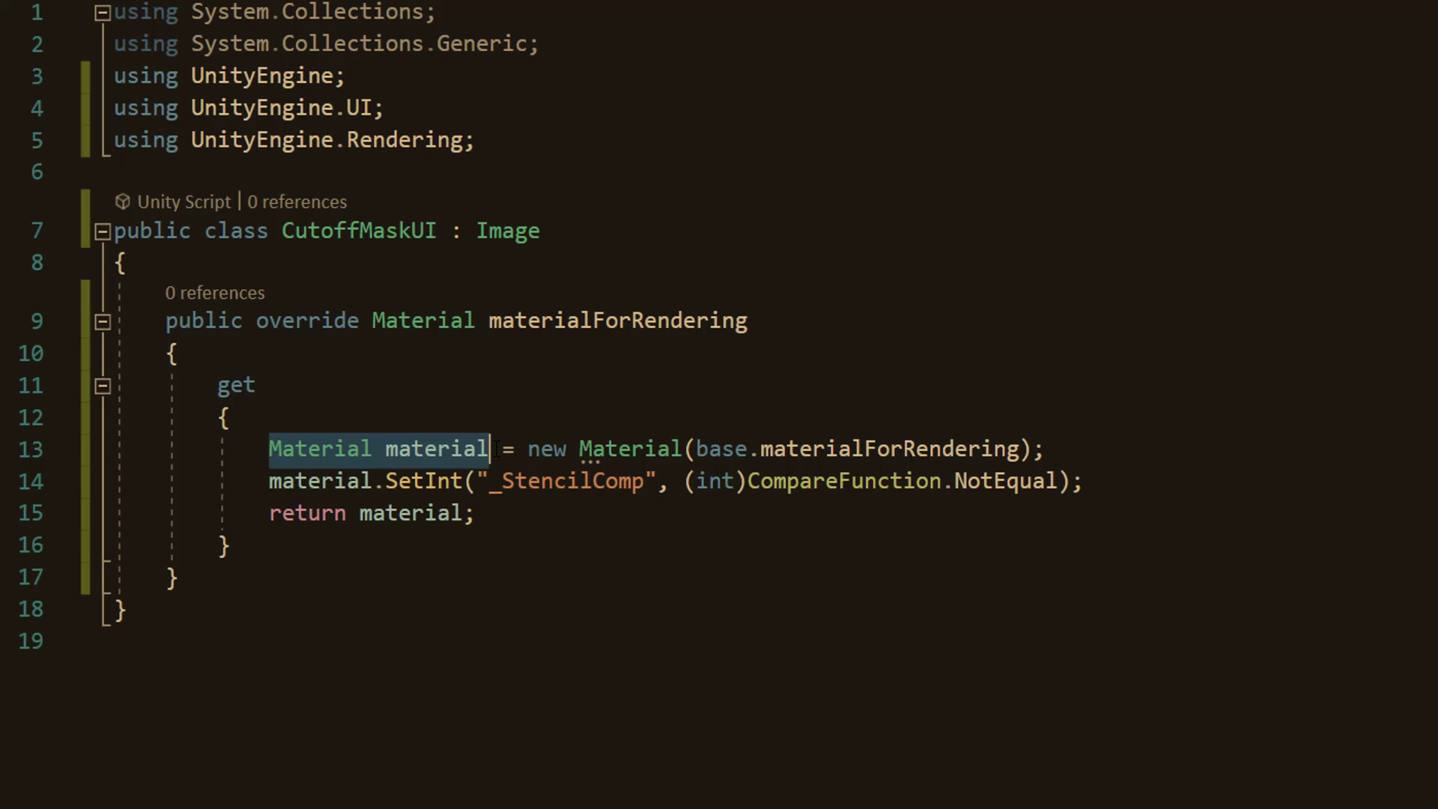
{"action": "left_click_drag", "start_coordinate": [490, 449], "coordinate": [271, 449]}
{"action": "key", "text": "Up"}
{"action": "key", "text": "Up"}
{"action": "key", "text": "Up"}
{"action": "key", "text": "Up"}
{"action": "key", "text": "Up"}
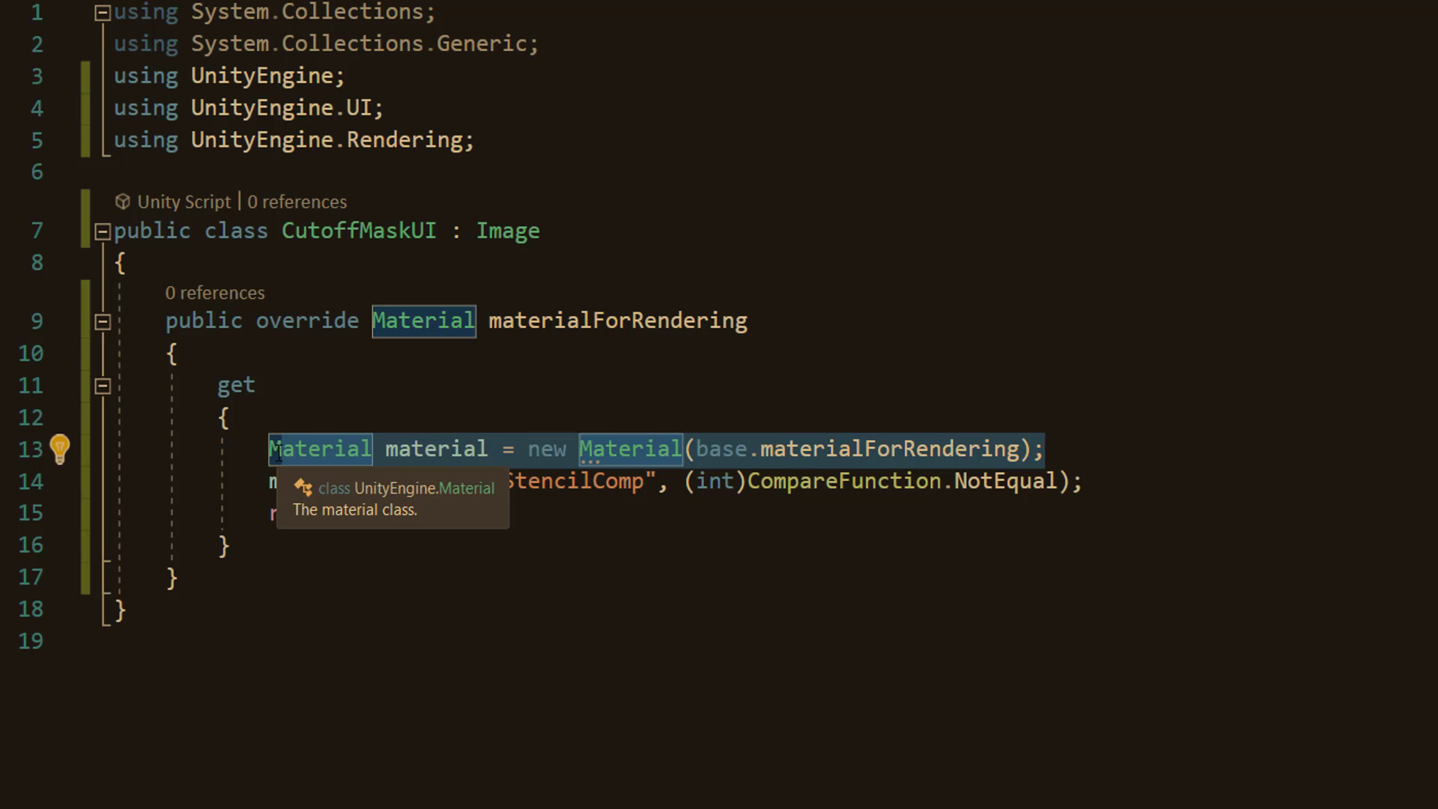
{"action": "left_click", "coordinate": [364, 395]}
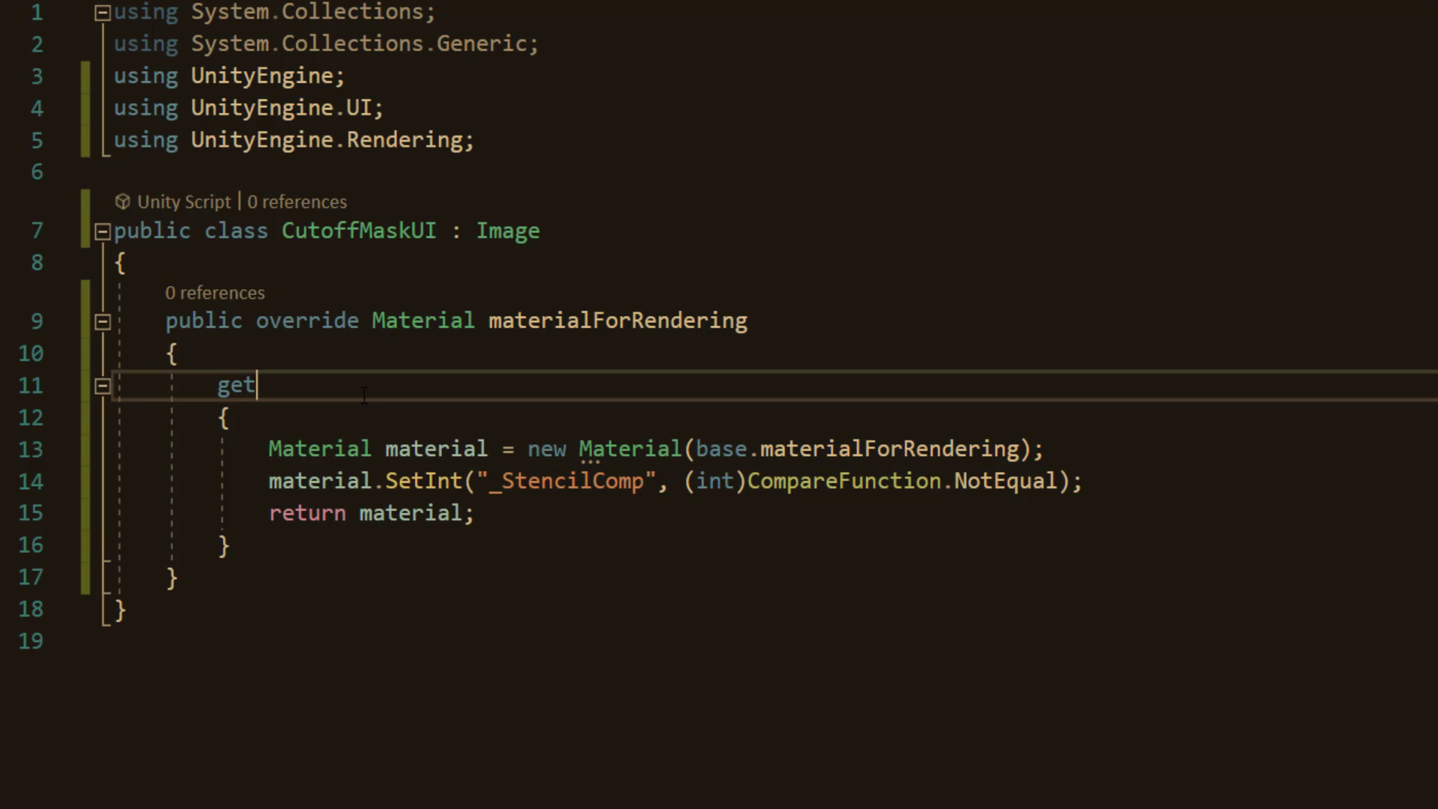
Examine the SetInt call for "_StencilComp", its integer cast of CompareFunction.NotEqual, and the statement returning the material.
{"action": "left_click_drag", "start_coordinate": [267, 481], "coordinate": [1071, 483]}
{"action": "left_click", "coordinate": [592, 571]}
{"action": "left_click", "coordinate": [741, 577]}
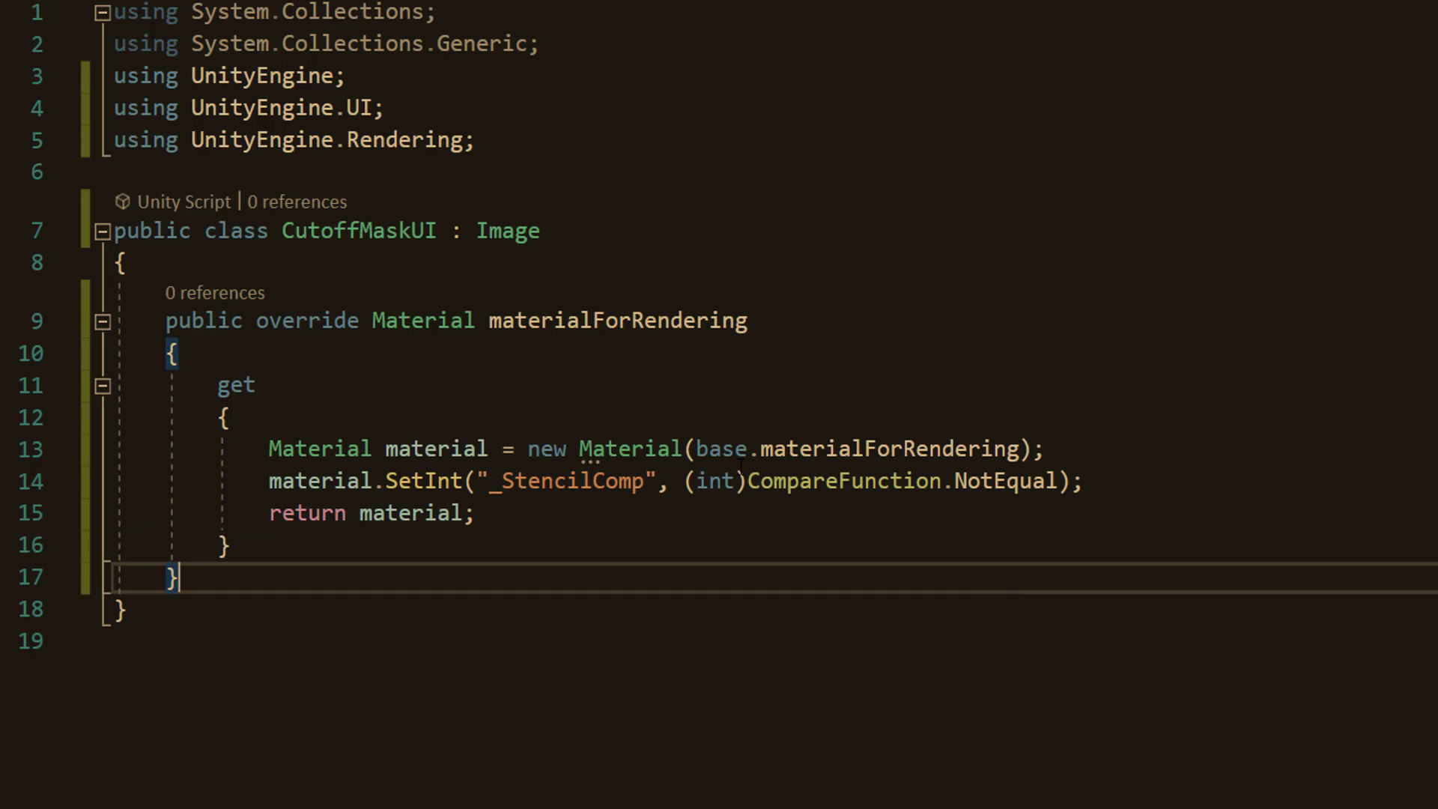
{"action": "left_click_drag", "start_coordinate": [683, 481], "coordinate": [747, 481]}
{"action": "left_click", "coordinate": [525, 577]}
{"action": "left_click_drag", "start_coordinate": [500, 517], "coordinate": [268, 516]}
{"action": "left_click", "coordinate": [393, 425]}
{"action": "left_click_drag", "start_coordinate": [385, 448], "coordinate": [489, 448]}
{"action": "left_click_drag", "start_coordinate": [748, 321], "coordinate": [166, 321]}
{"action": "left_click", "coordinate": [444, 271]}
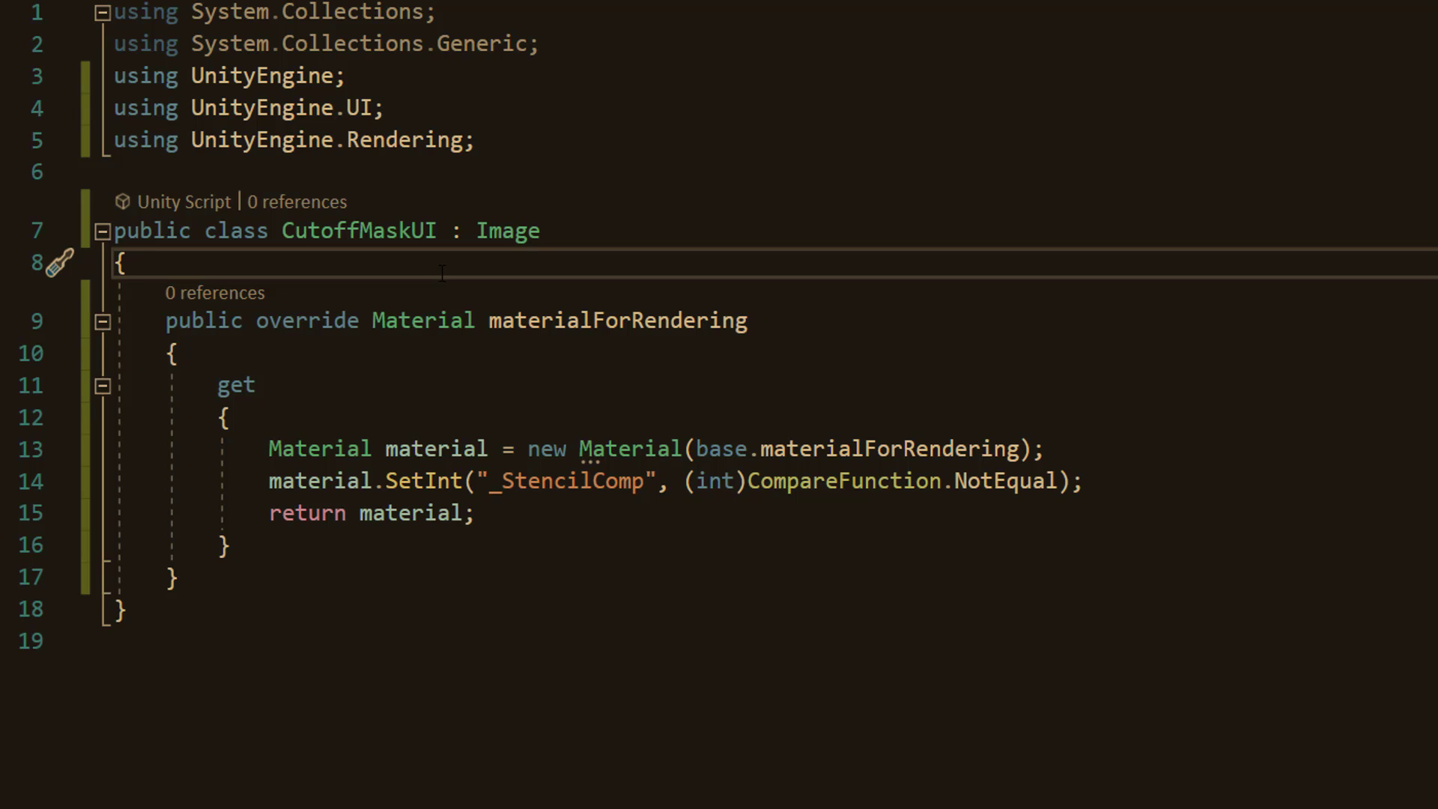
{"action": "left_click_drag", "start_coordinate": [479, 481], "coordinate": [658, 483]}
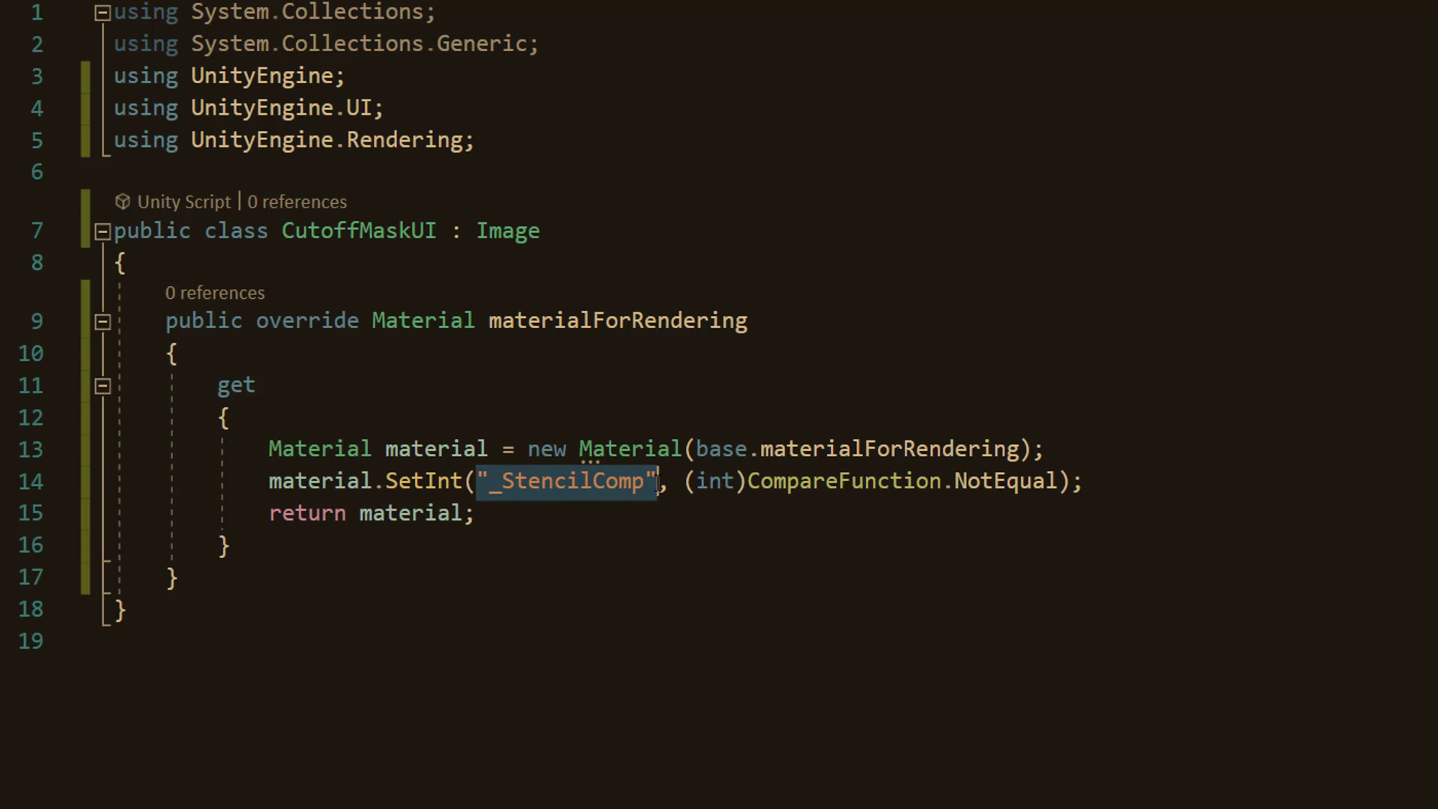
{"action": "left_click", "coordinate": [617, 571]}
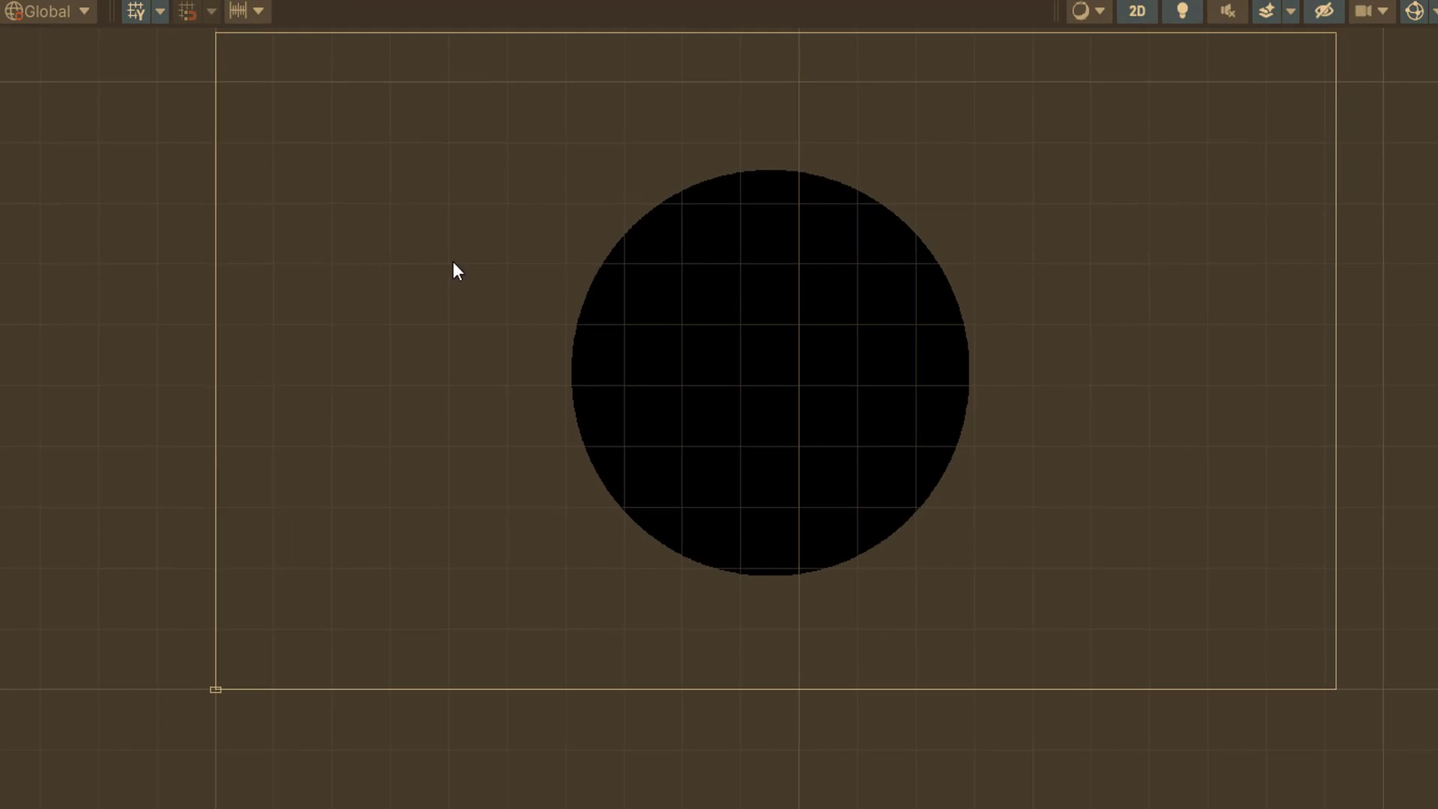
Switch to Unity and replace the Black object's Image component with the CutoffMaskUI script.
{"action": "scroll", "coordinate": [644, 300], "scroll_direction": "down", "scroll_amount": 1}
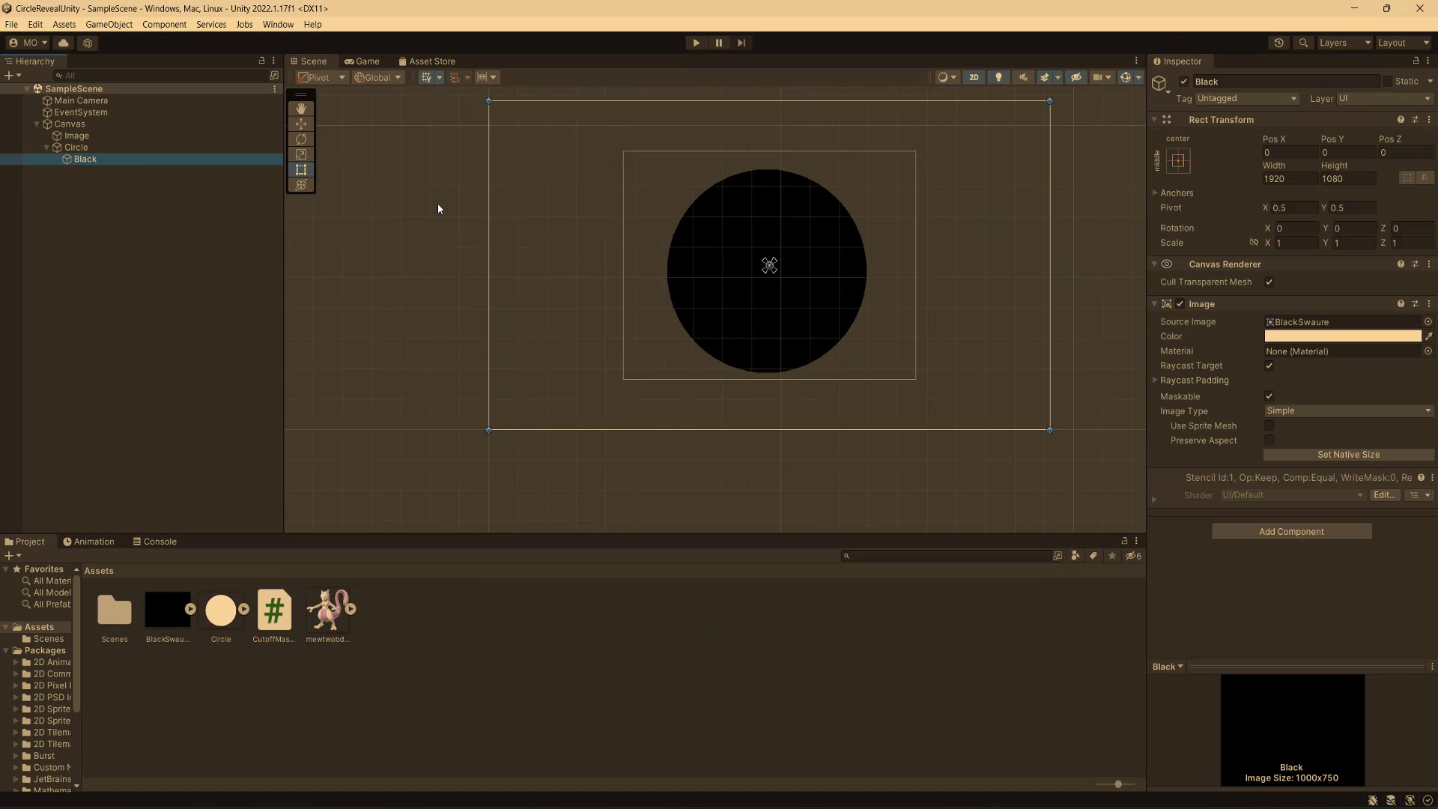
{"action": "left_click", "coordinate": [1429, 304]}
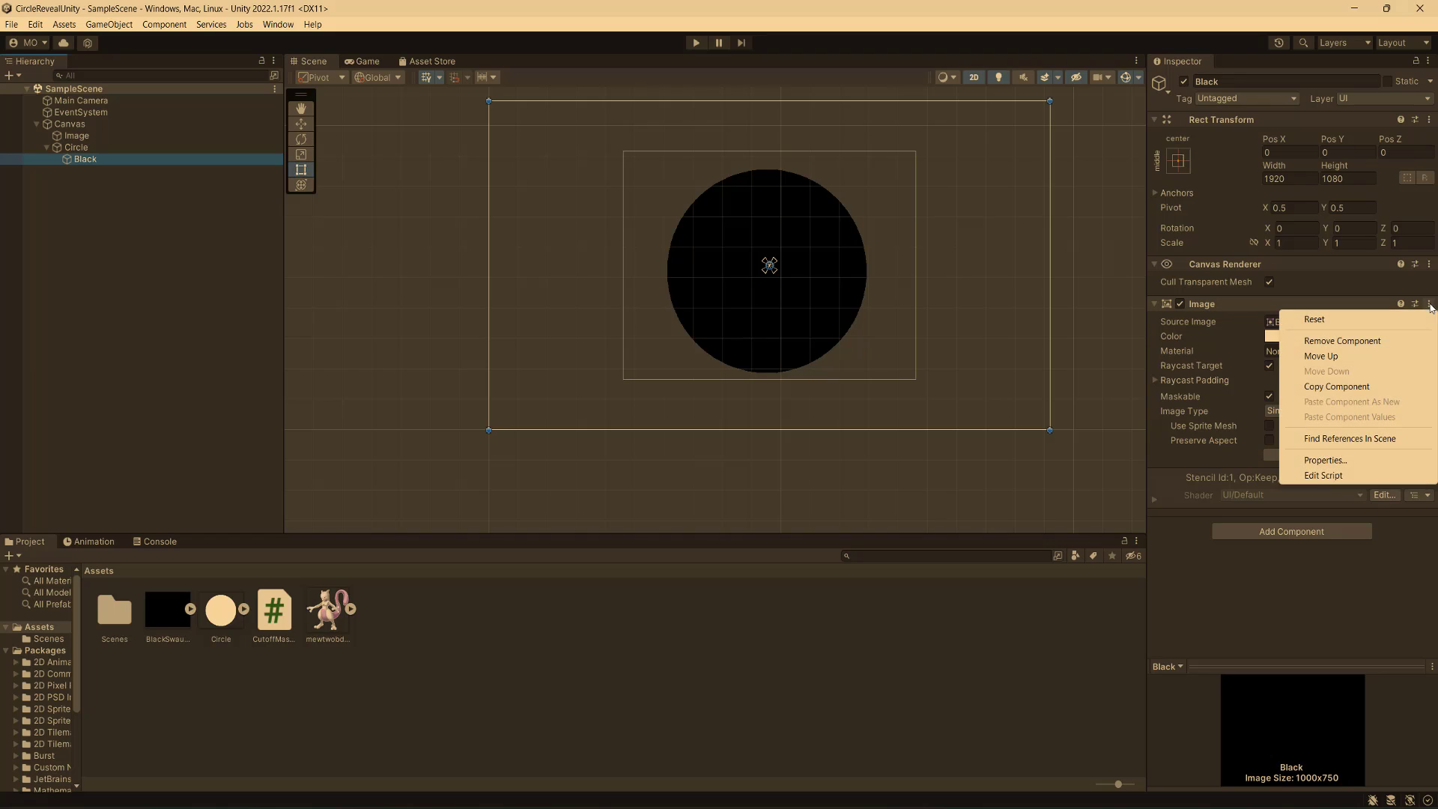
{"action": "left_click", "coordinate": [1356, 343]}
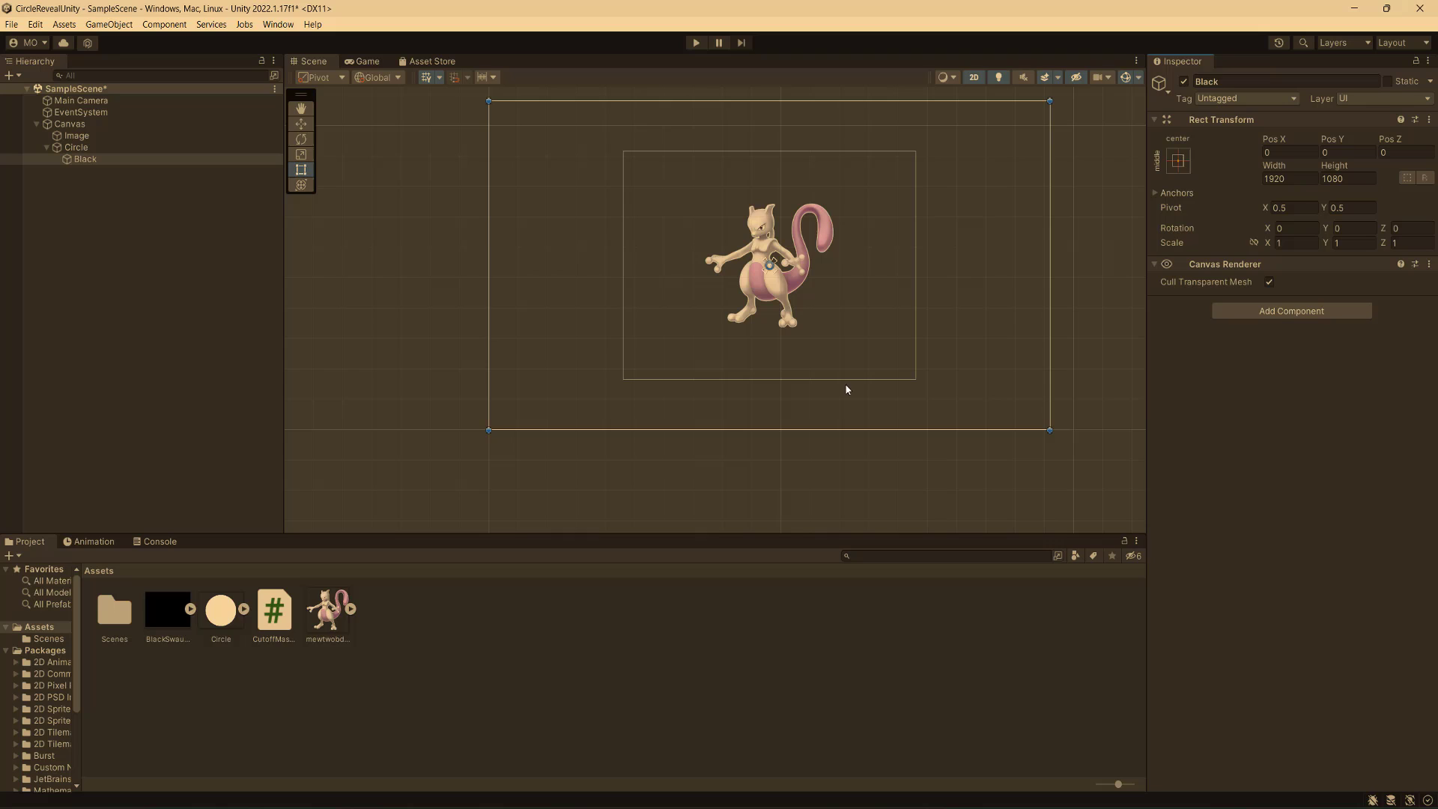
{"action": "left_click_drag", "start_coordinate": [302, 603], "coordinate": [1266, 424]}
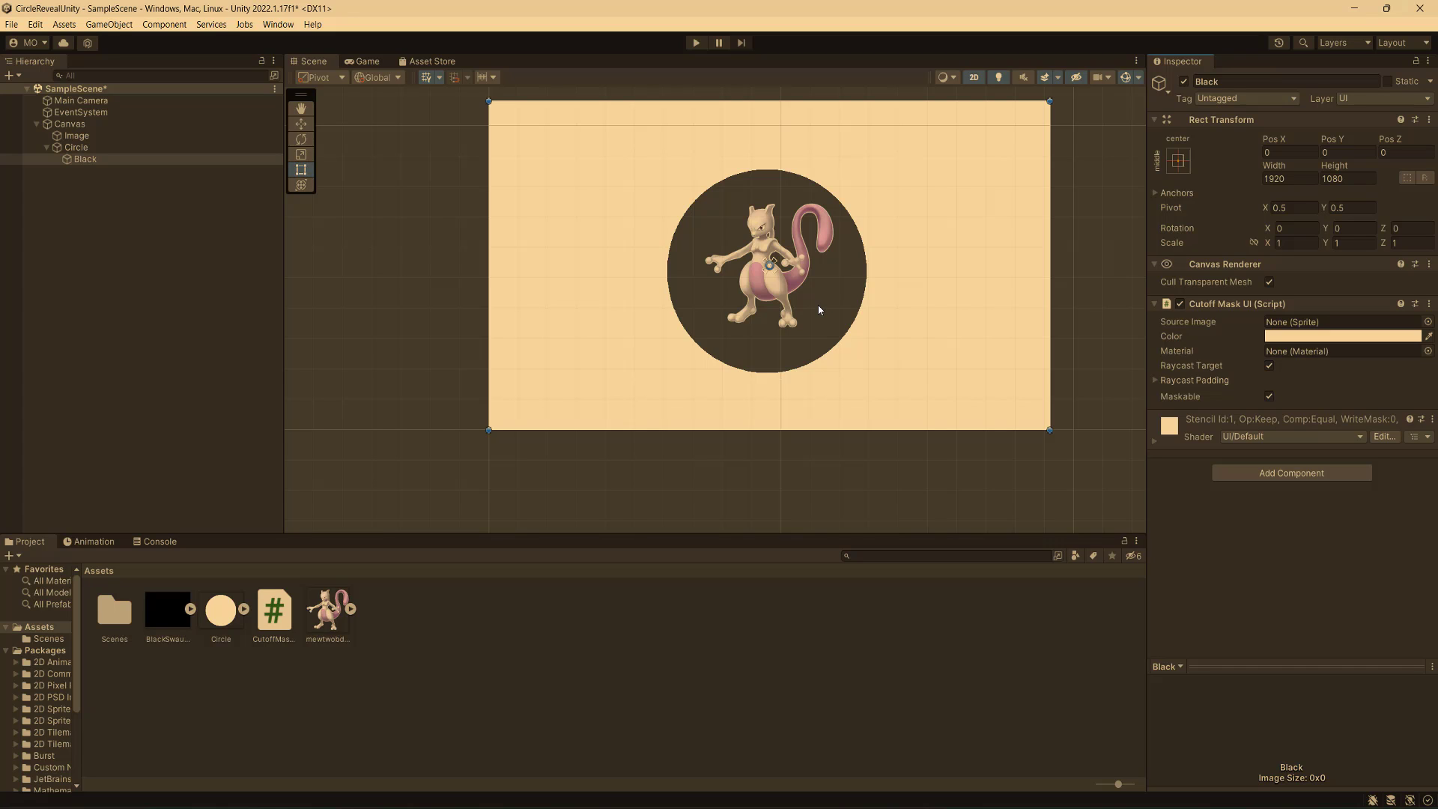
Assign the BlackSwaure sprite as the source image of the Black object's Cutoff Mask UI component.
{"action": "left_click", "coordinate": [98, 147]}
{"action": "left_click", "coordinate": [99, 159]}
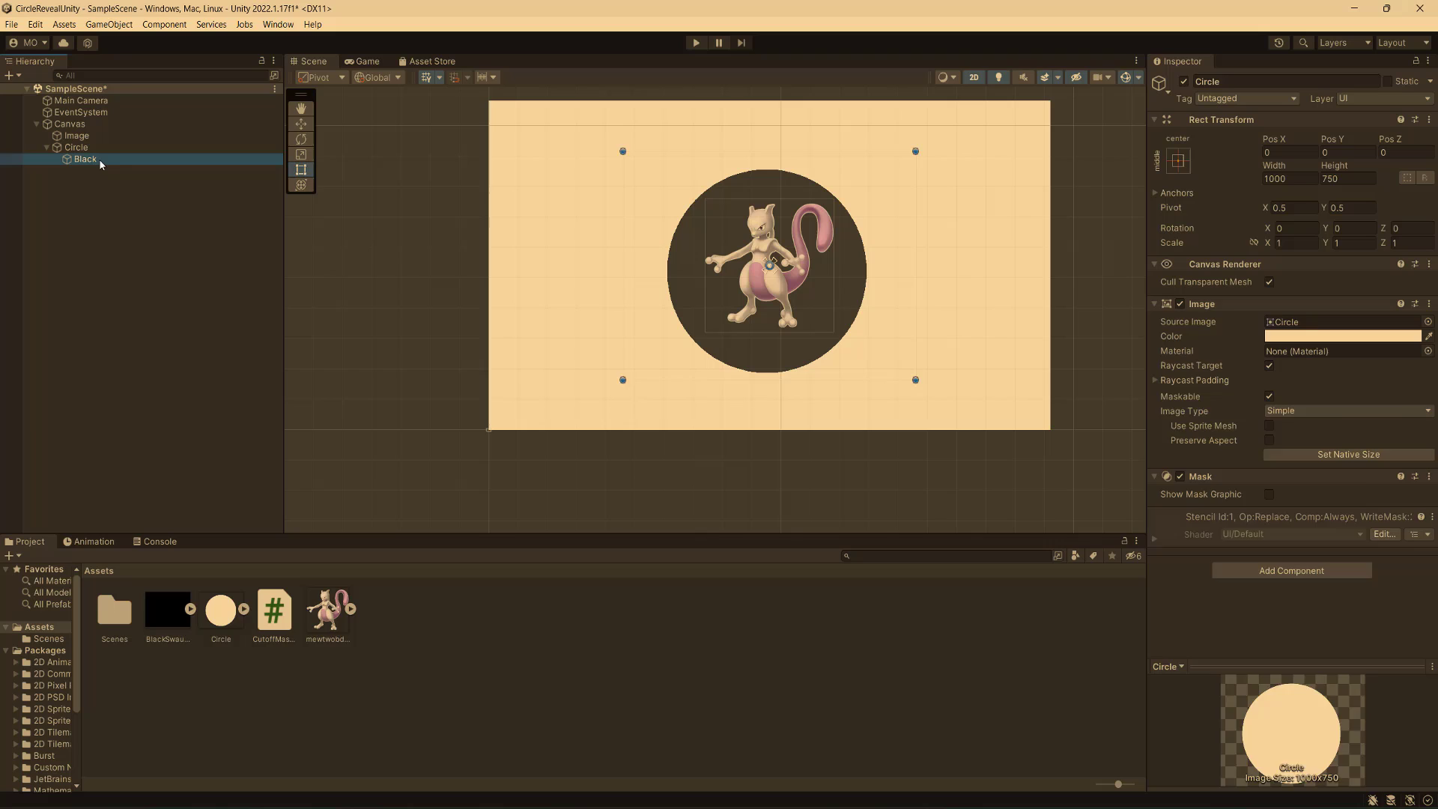
{"action": "left_click_drag", "start_coordinate": [167, 610], "coordinate": [1346, 325]}
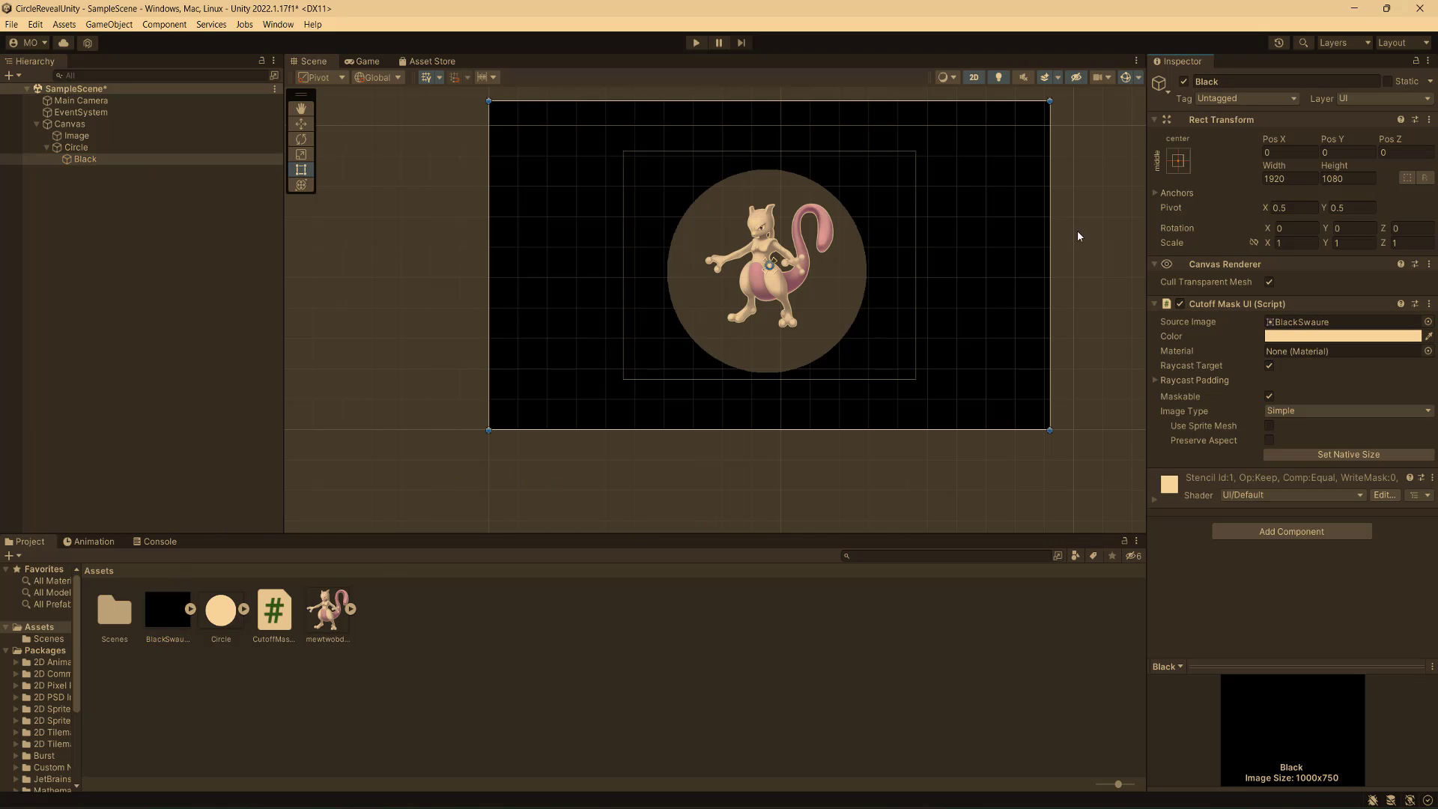
{"action": "left_click", "coordinate": [136, 147]}
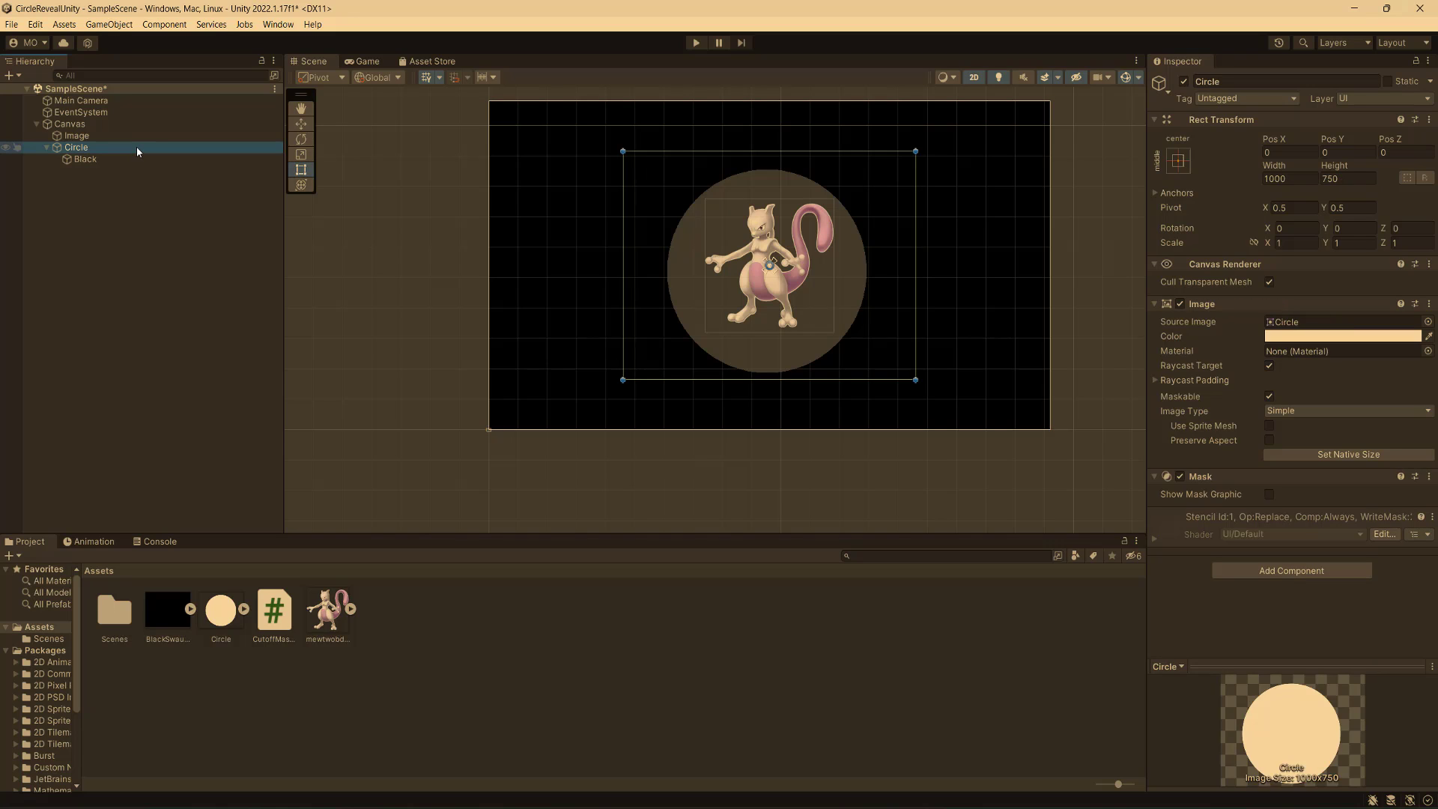
{"action": "left_click", "coordinate": [134, 160]}
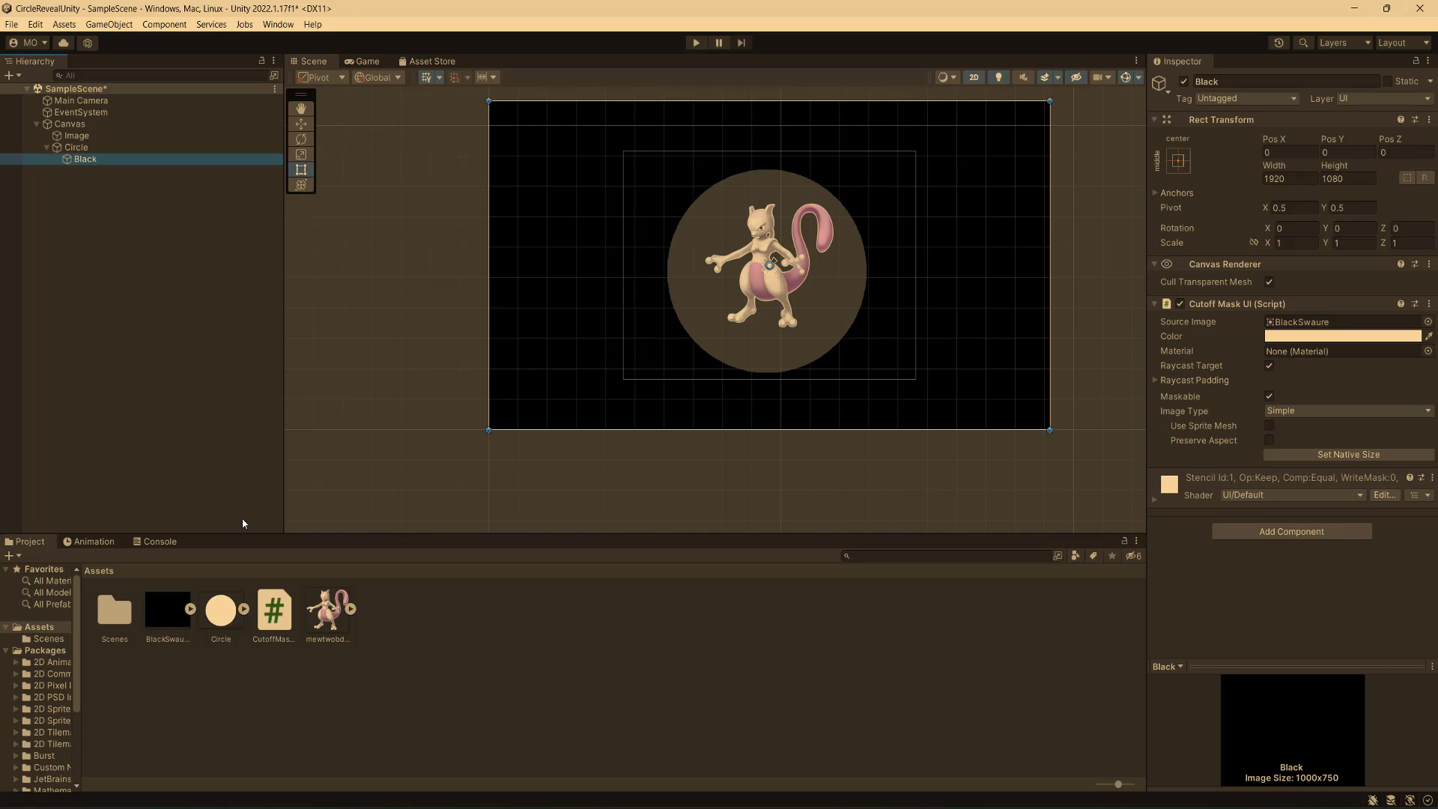
Create an animation clip named OpenAni for the Canvas object in the Assets folder.
{"action": "left_click", "coordinate": [114, 125]}
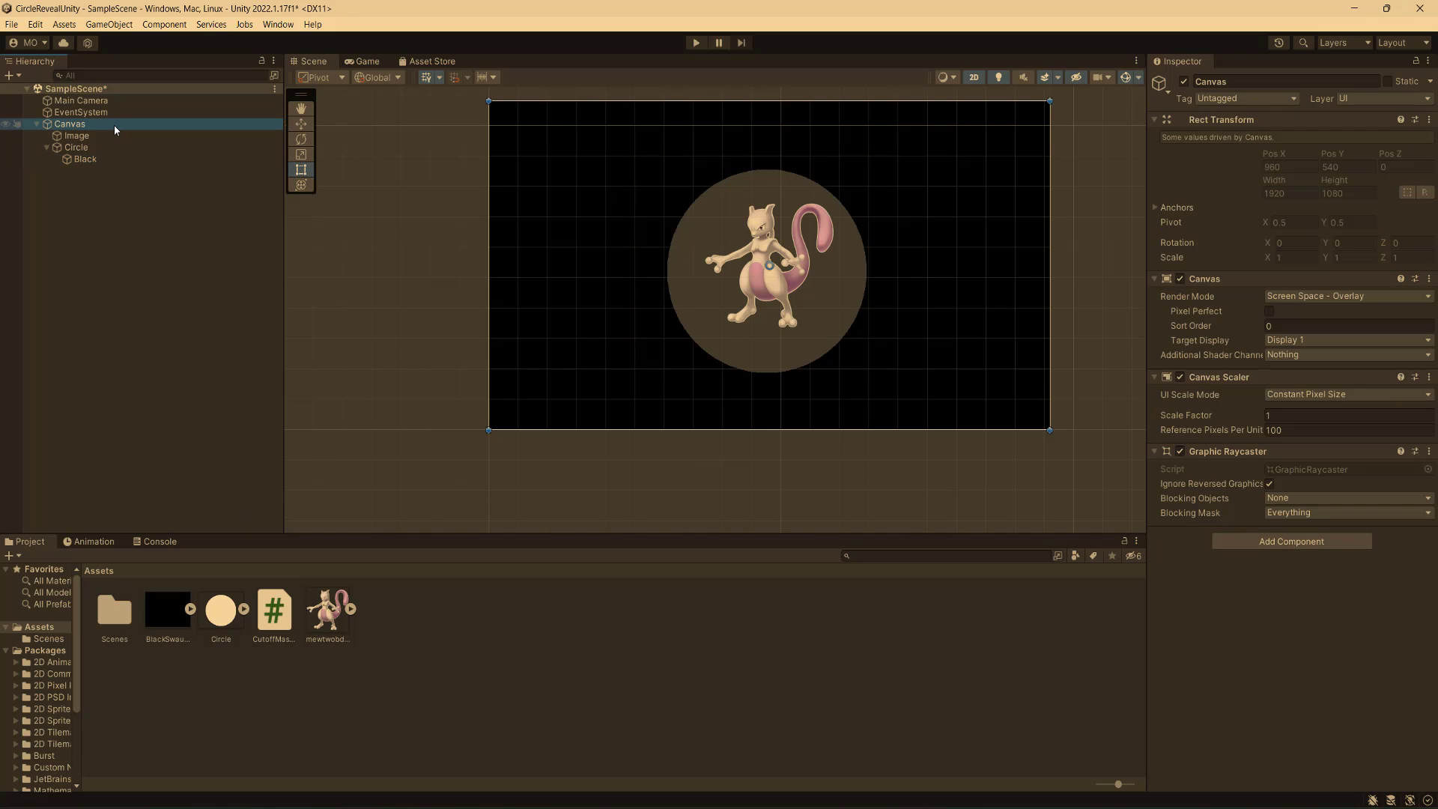
{"action": "left_click", "coordinate": [289, 25]}
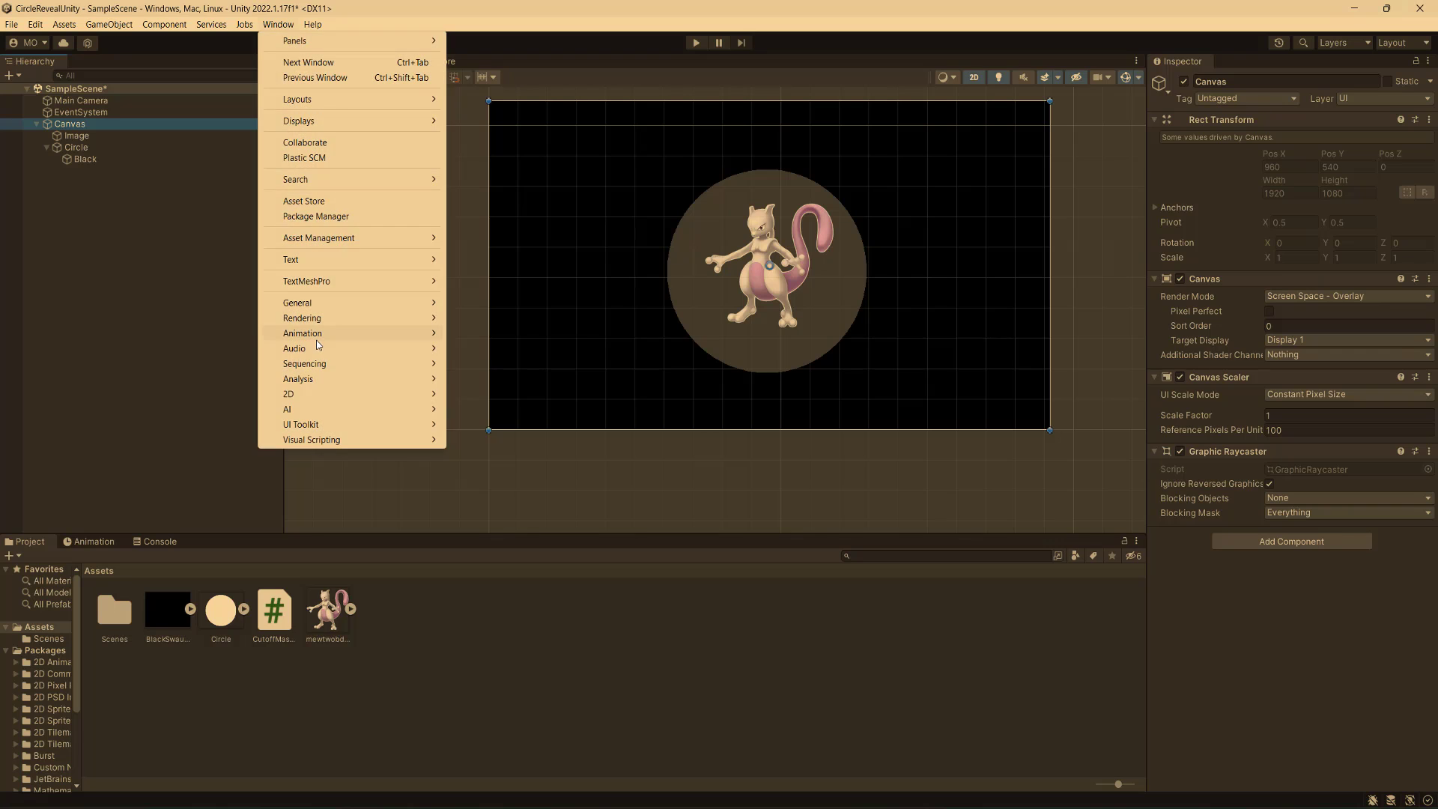
{"action": "mouse_move", "coordinate": [317, 339]}
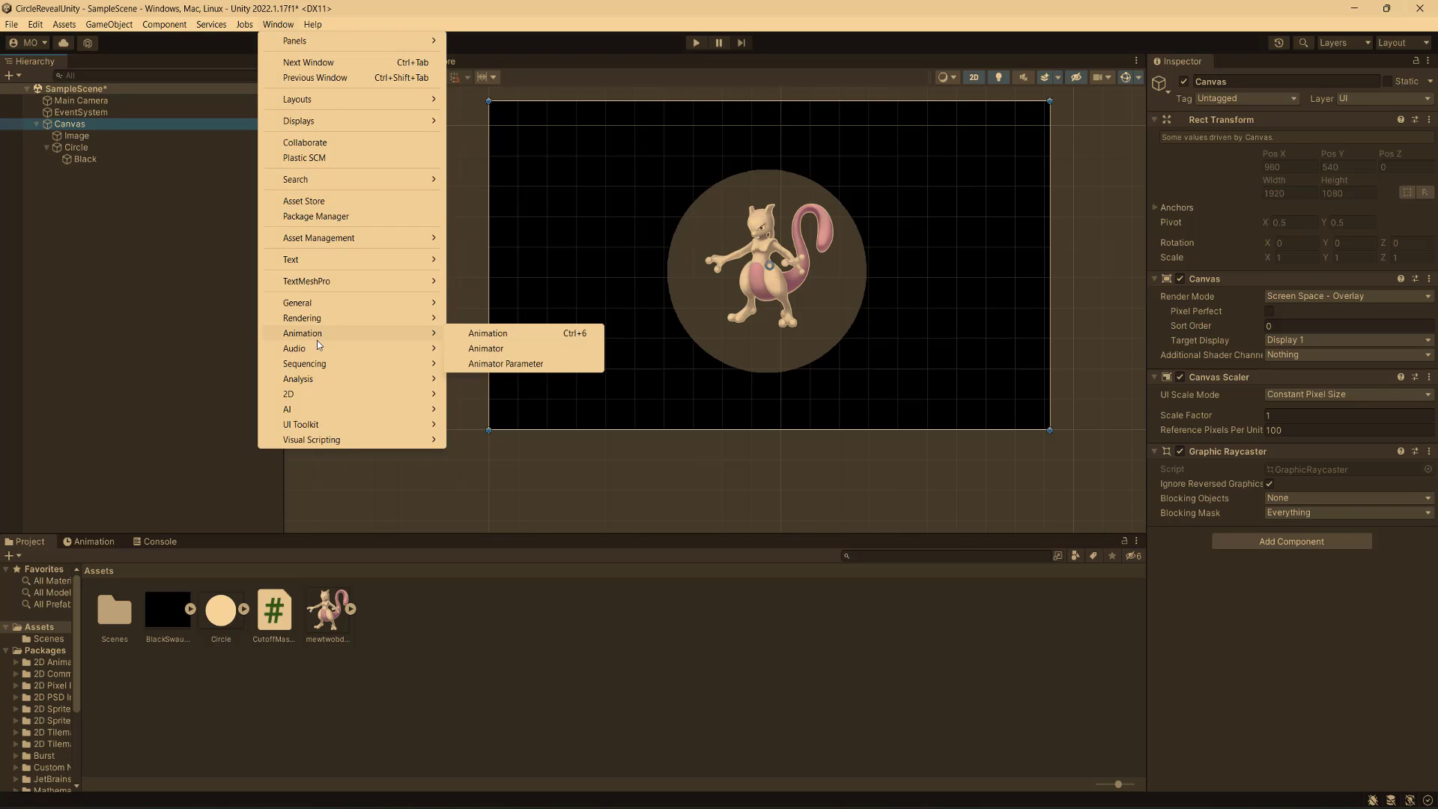
{"action": "left_click", "coordinate": [484, 334]}
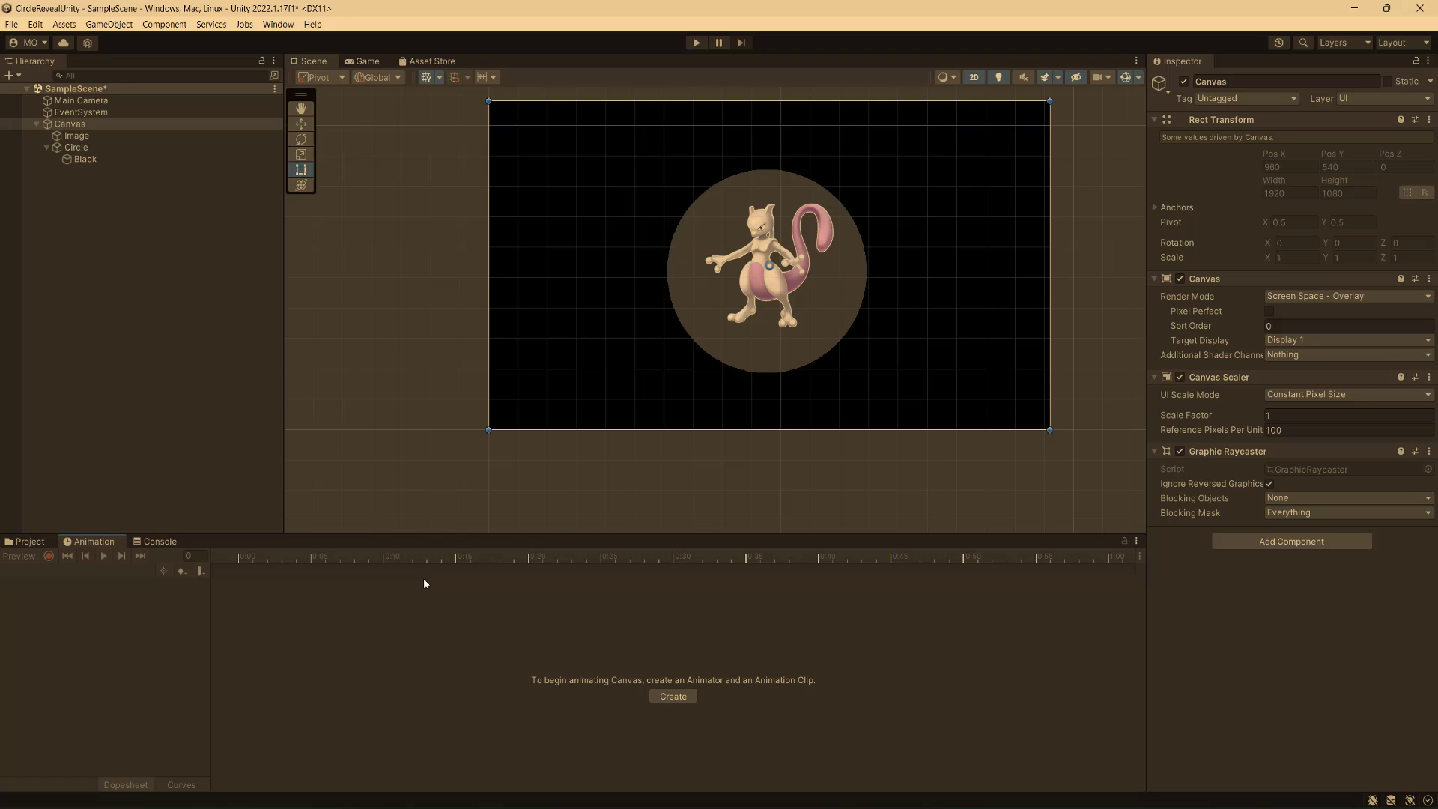
{"action": "left_click", "coordinate": [672, 696]}
{"action": "type", "text": "OpenAni"}
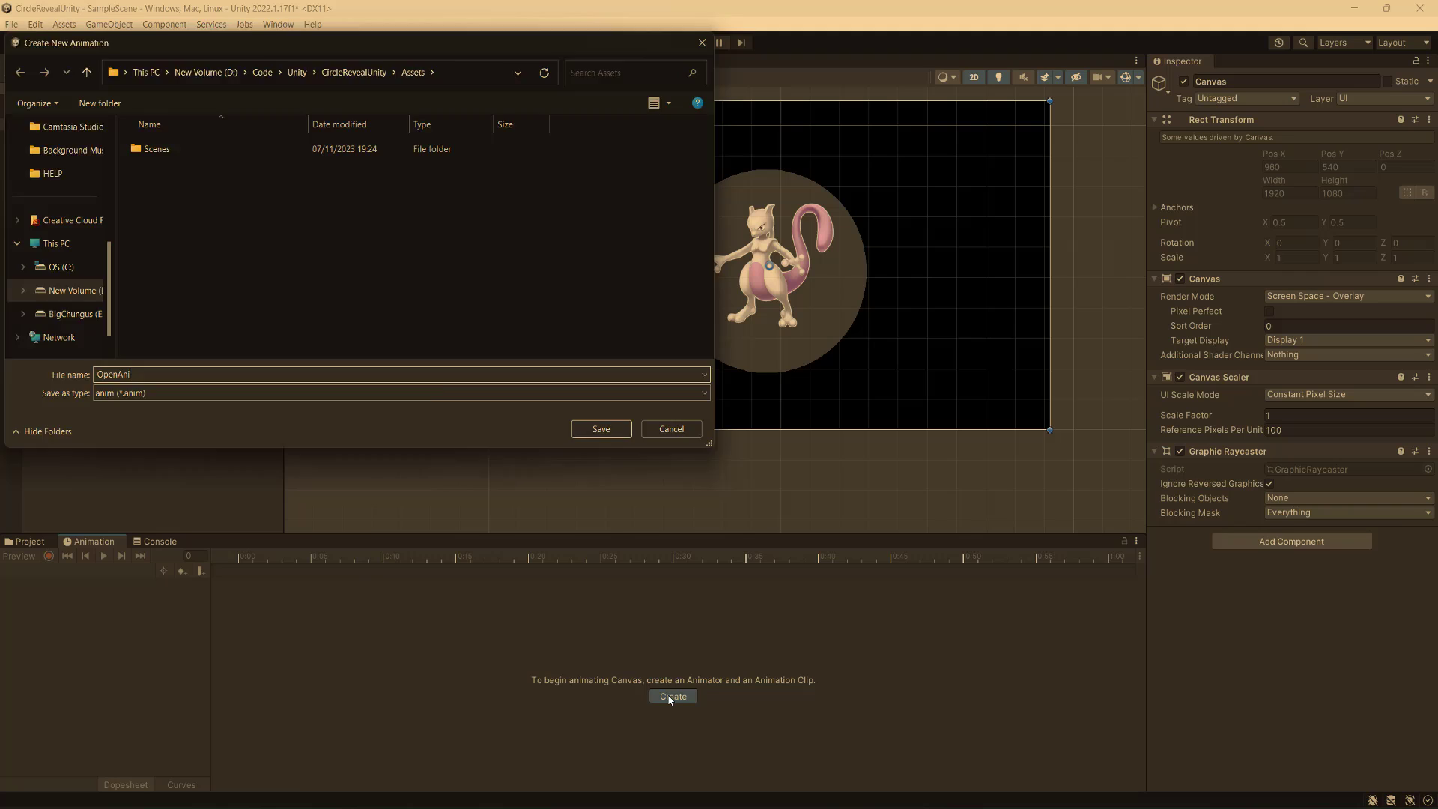
{"action": "key", "text": "Return"}
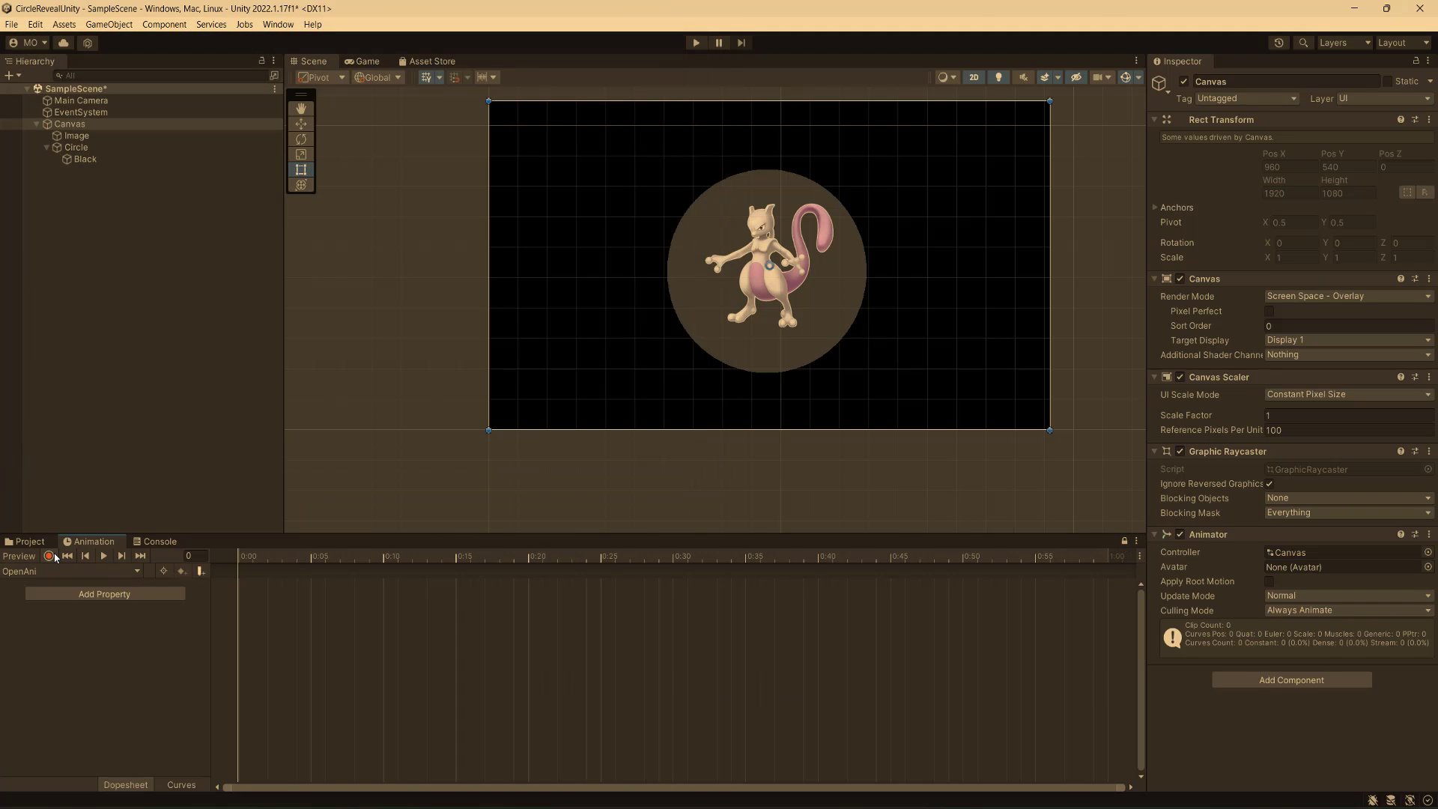
Start recording the OpenAni clip and key the Circle object's width and height at 0 on frame 0.
{"action": "left_click", "coordinate": [53, 558]}
{"action": "scroll", "coordinate": [716, 556], "scroll_direction": "down", "scroll_amount": 2}
{"action": "left_click_drag", "start_coordinate": [741, 556], "coordinate": [789, 559]}
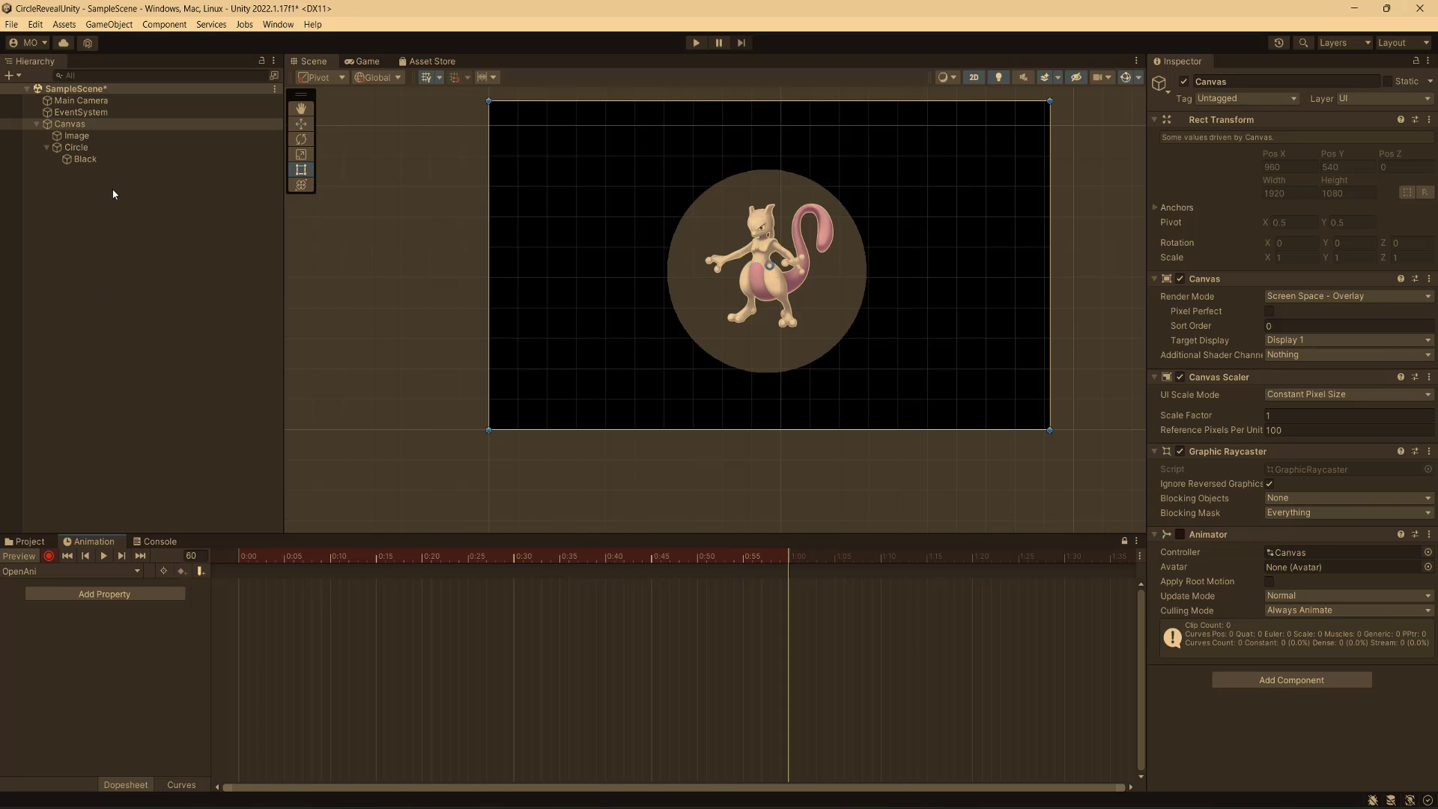
{"action": "left_click", "coordinate": [110, 149]}
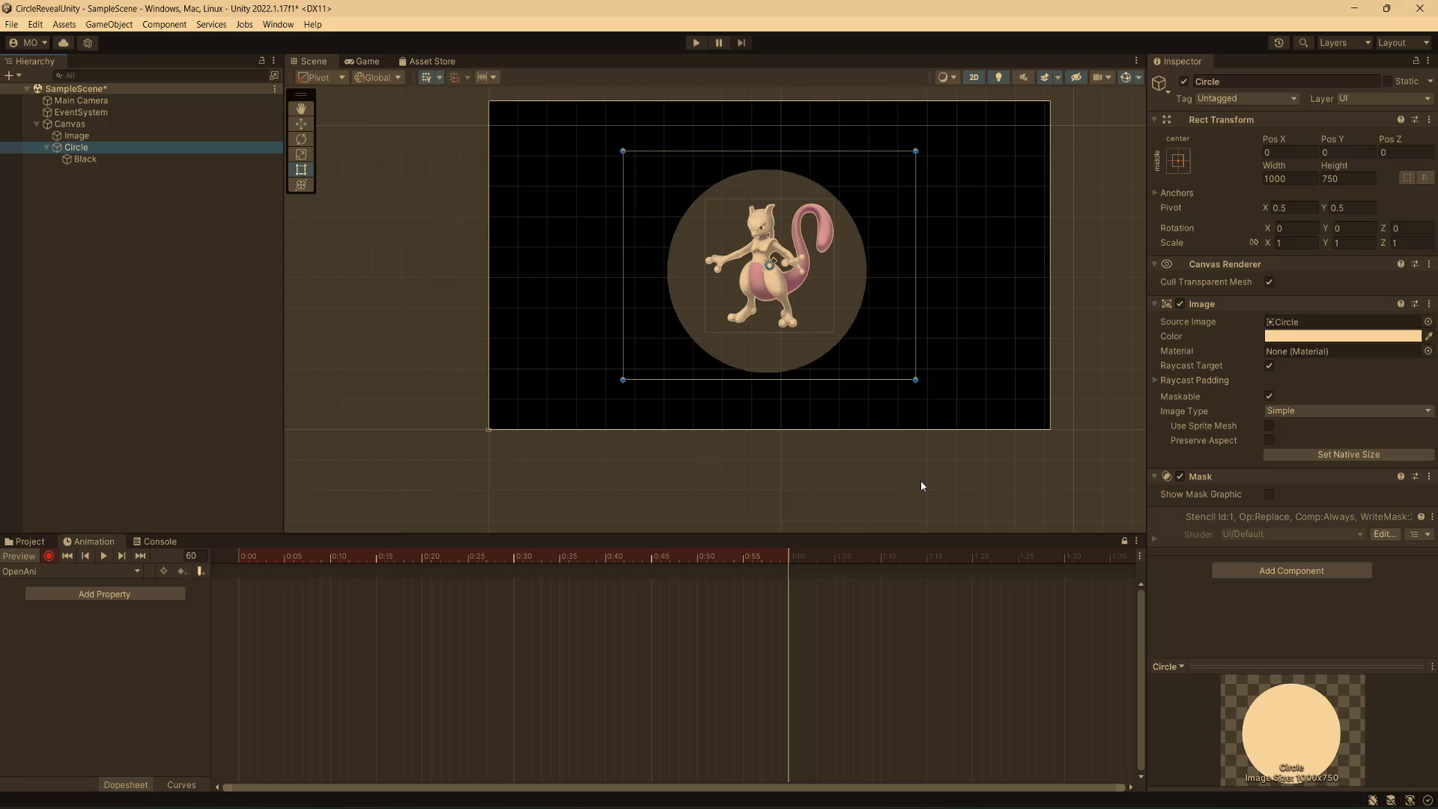
{"action": "left_click_drag", "start_coordinate": [649, 563], "coordinate": [171, 578]}
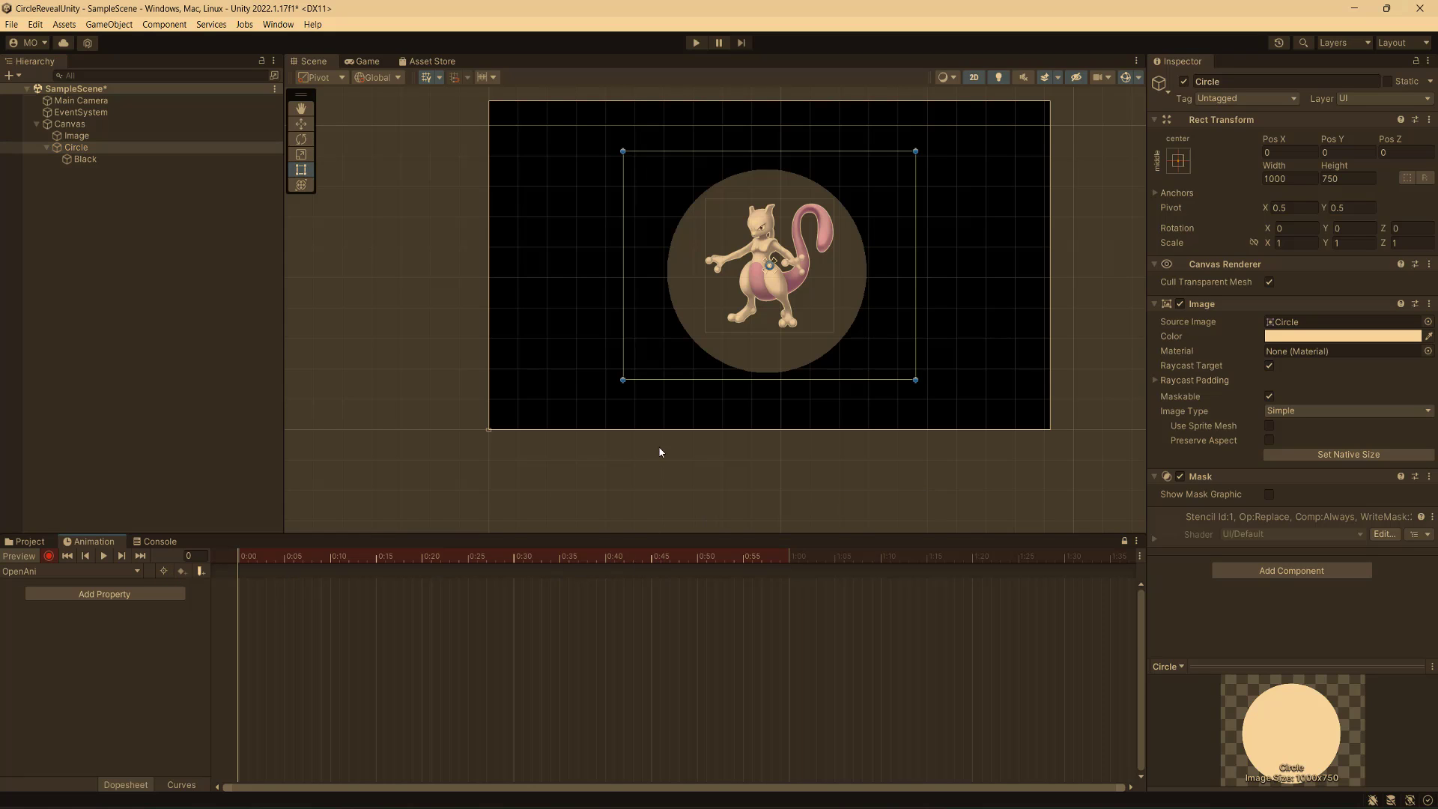
{"action": "left_click", "coordinate": [1310, 181]}
{"action": "type", "text": "0"}
{"action": "left_click", "coordinate": [1370, 181]}
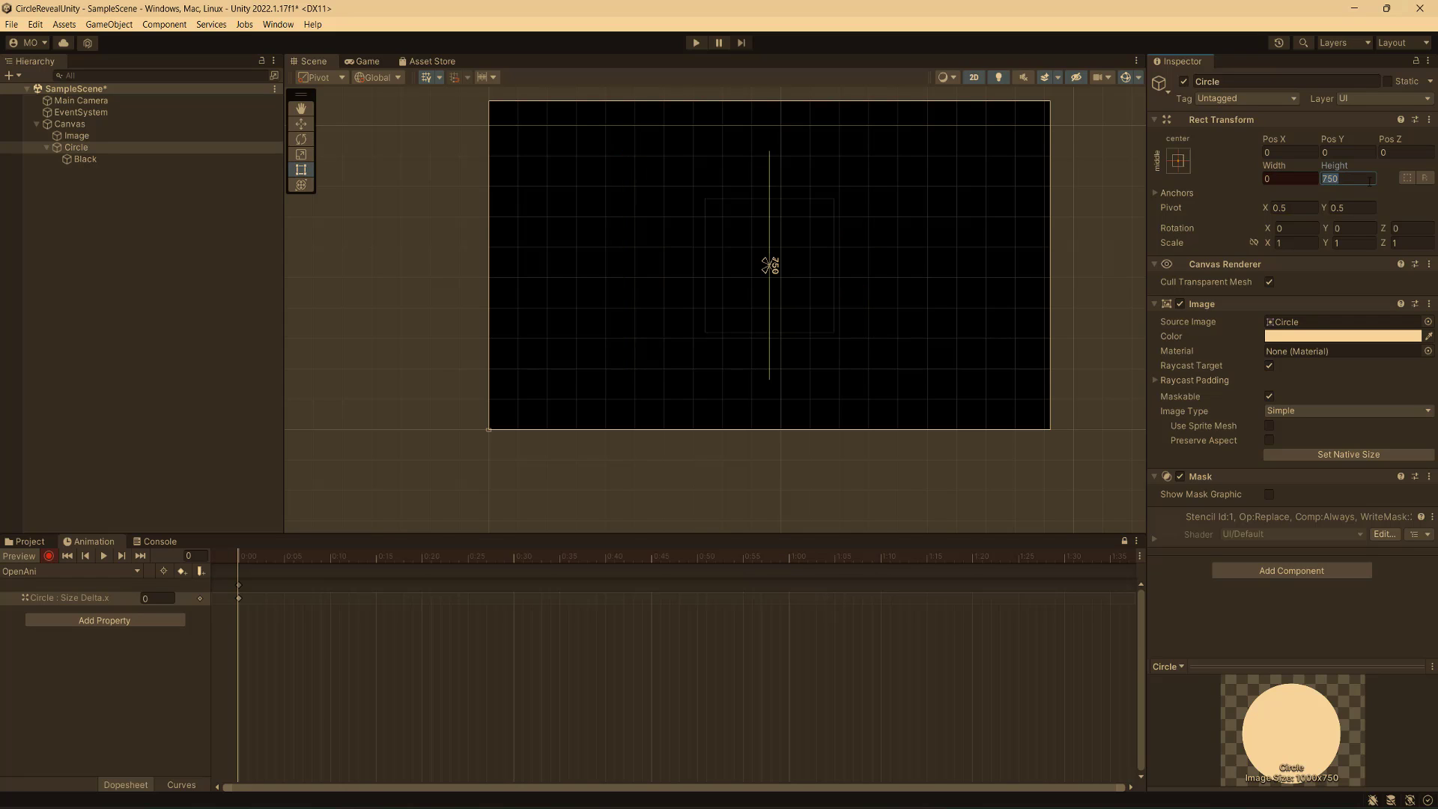
{"action": "type", "text": "0"}
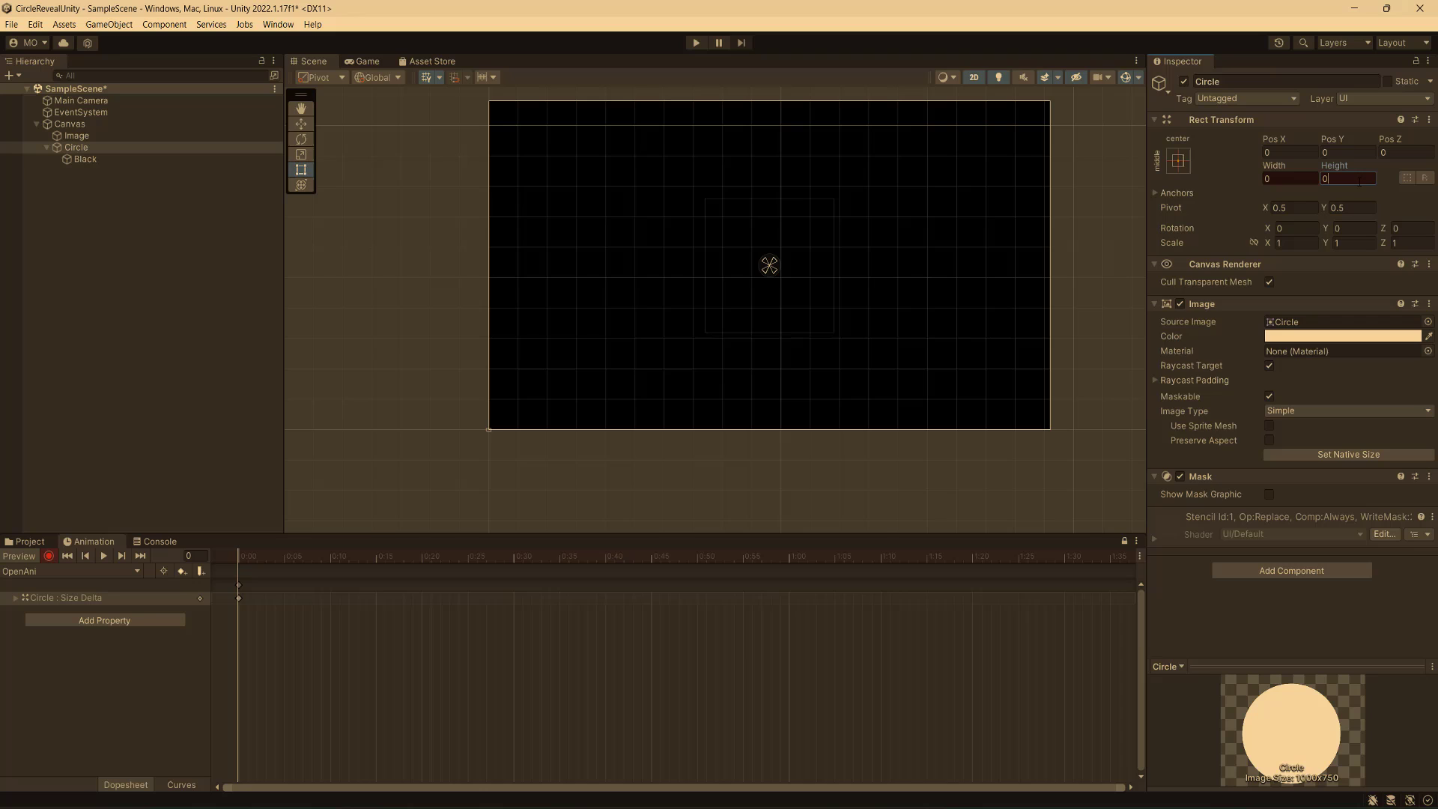
Key the Circle's size at frame 60 with a width of 1000 and a height of 750.
{"action": "left_click", "coordinate": [789, 557]}
{"action": "left_click", "coordinate": [1282, 178]}
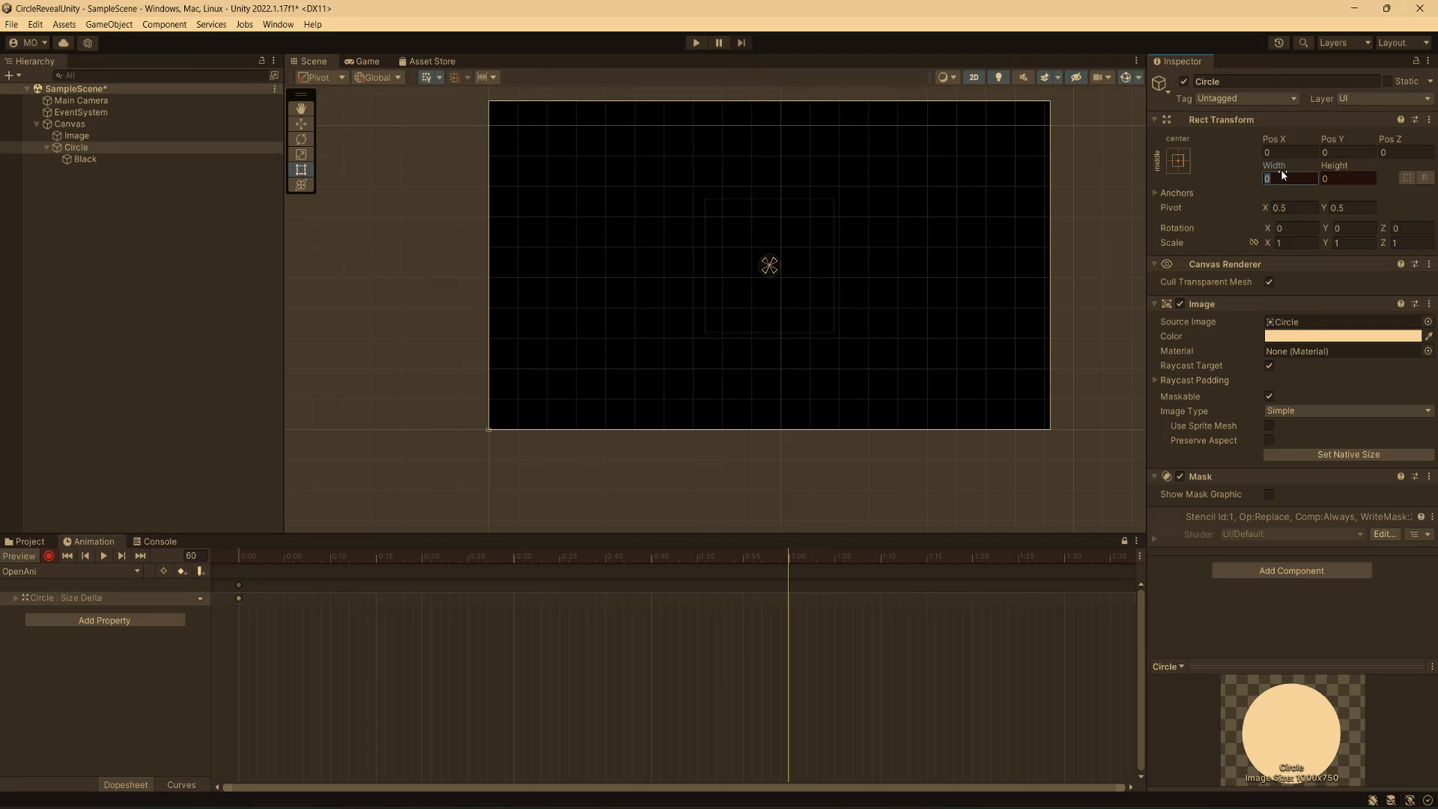
{"action": "type", "text": "1000"}
{"action": "key", "text": "Tab"}
{"action": "type", "text": "7"}
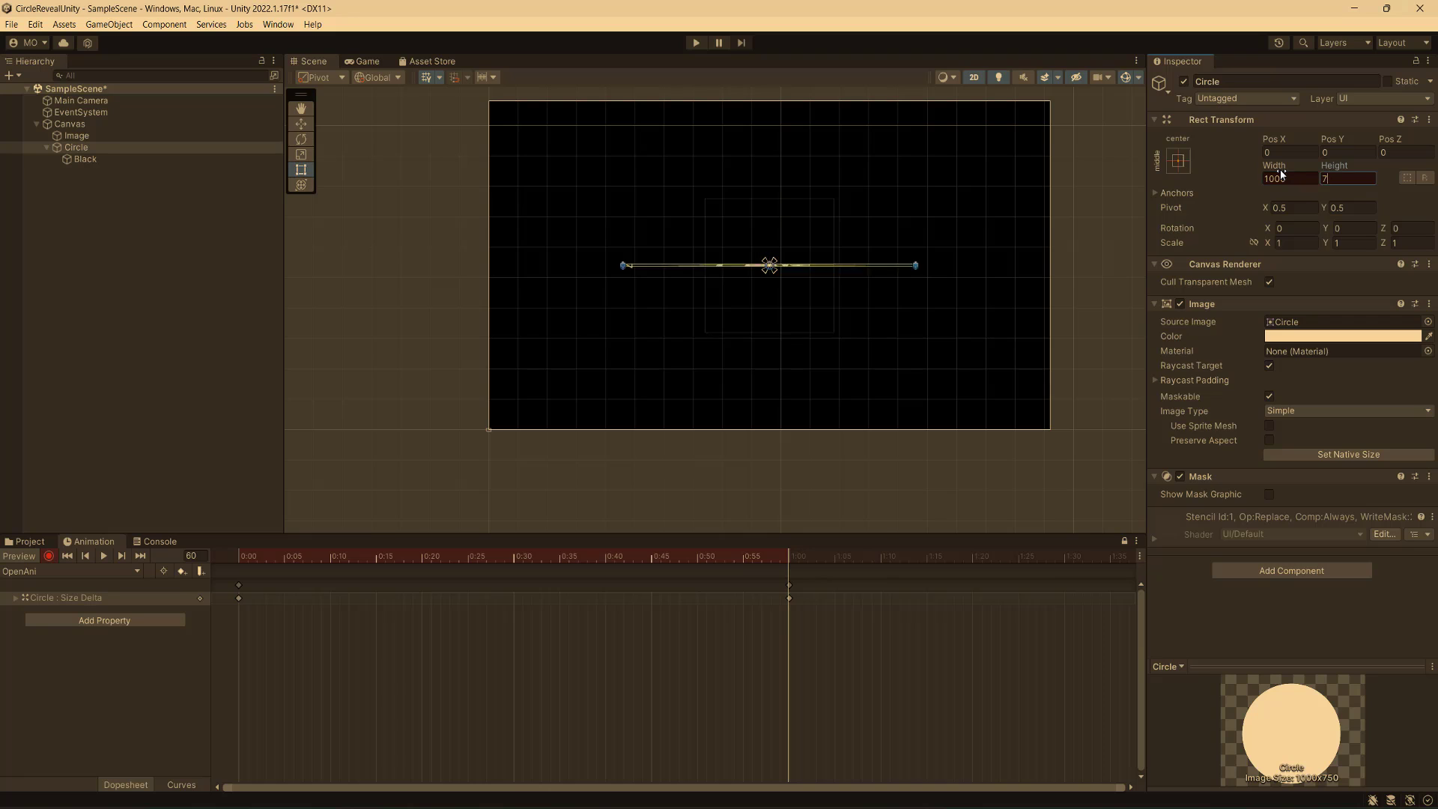
{"action": "type", "text": "20"}
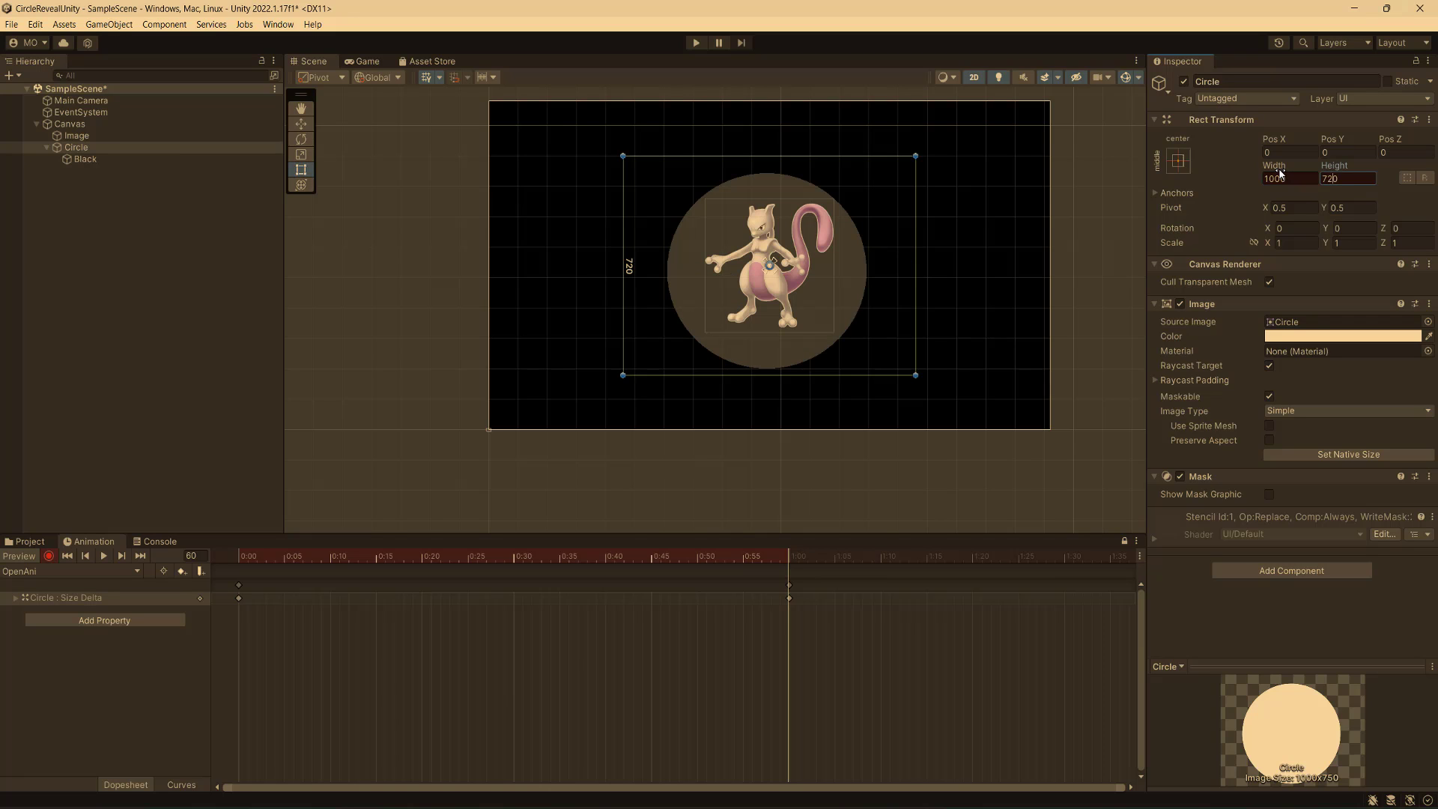
{"action": "key", "text": "BackSpace"}
{"action": "type", "text": "5"}
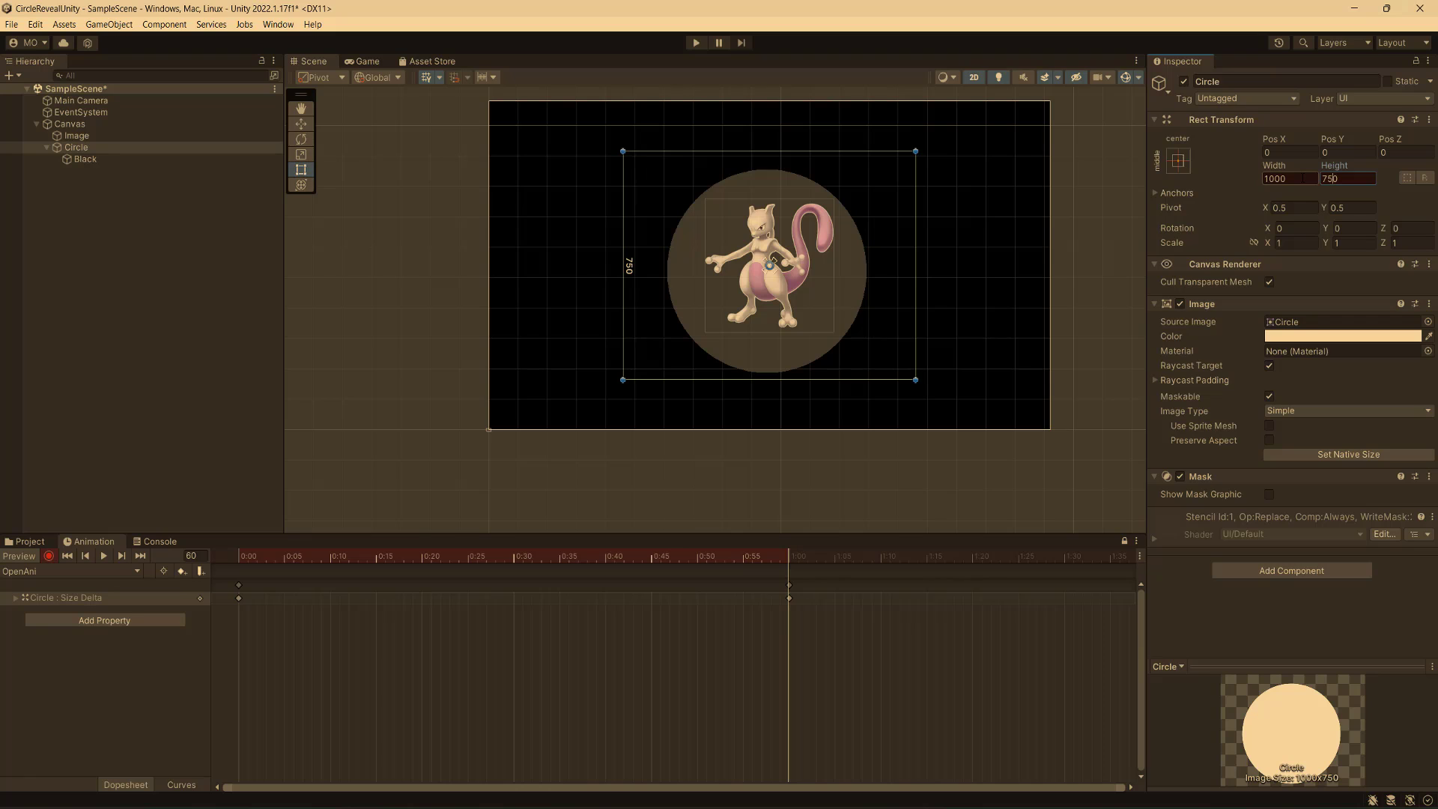
Set the Circle's width to 4000 and height to 2000 in the keyframe at frame 60.
{"action": "scroll", "coordinate": [674, 659], "scroll_direction": "down", "scroll_amount": 5}
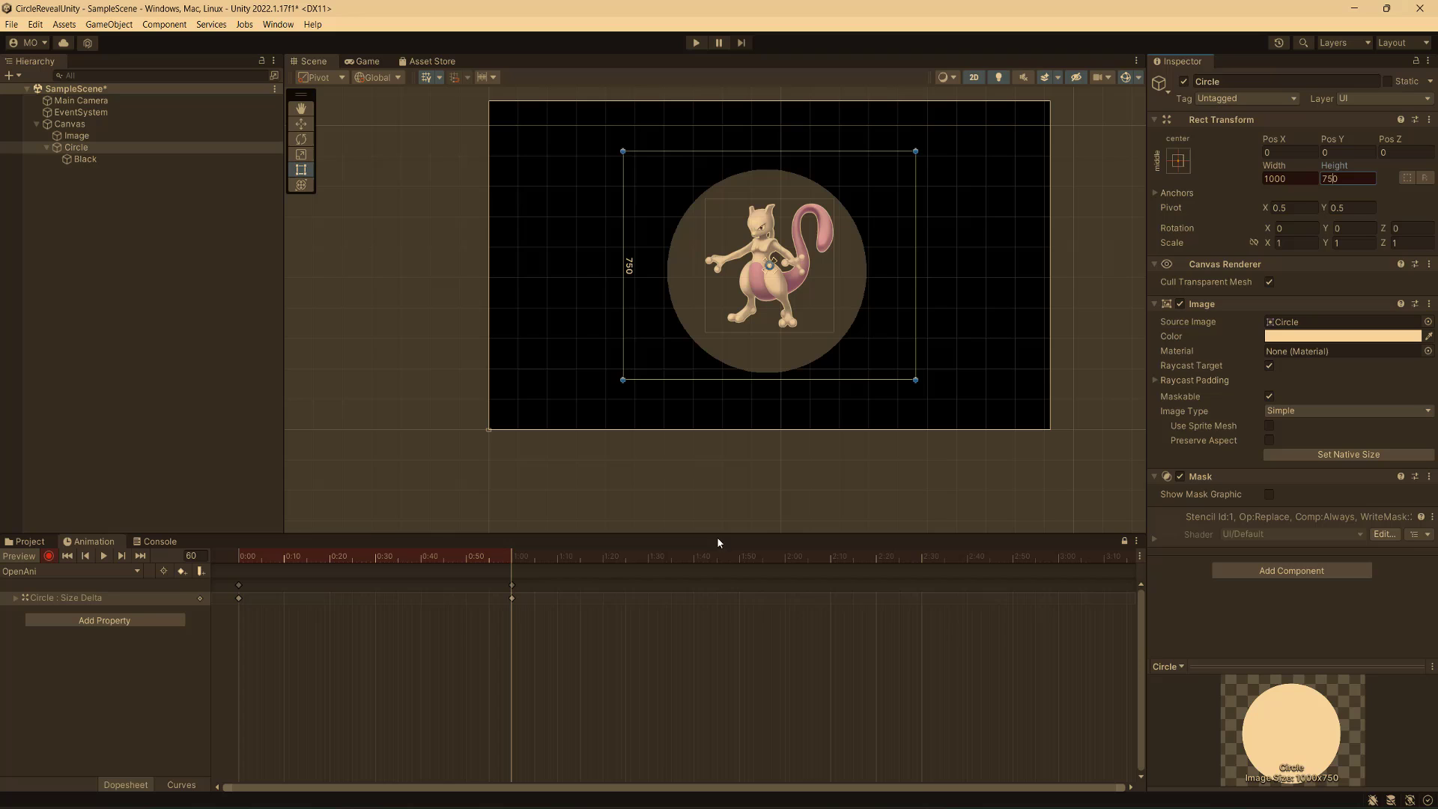
{"action": "left_click", "coordinate": [1291, 178]}
{"action": "type", "text": "2000"}
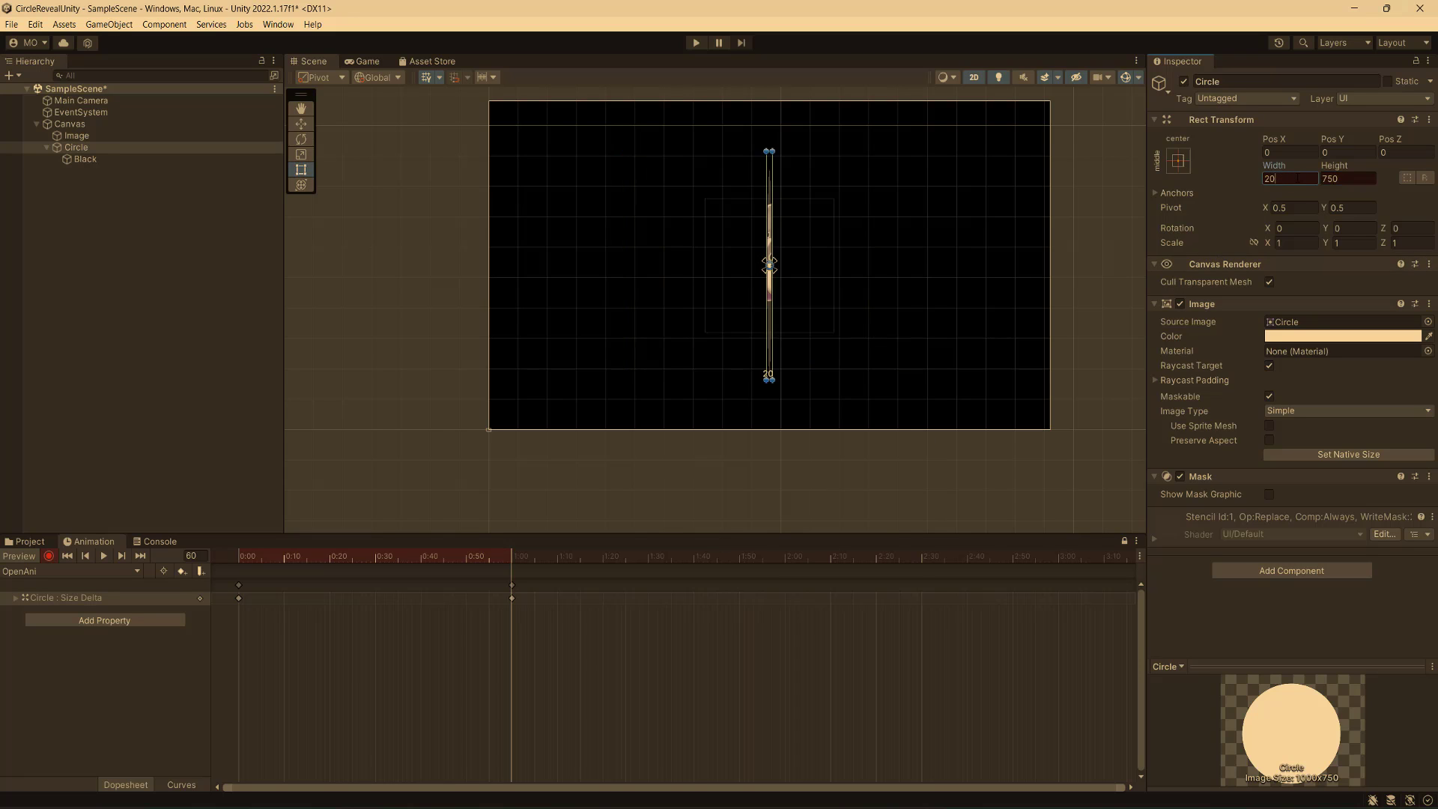
{"action": "key", "text": "BackSpace"}
{"action": "key", "text": "BackSpace"}
{"action": "key", "text": "BackSpace"}
{"action": "key", "text": "BackSpace"}
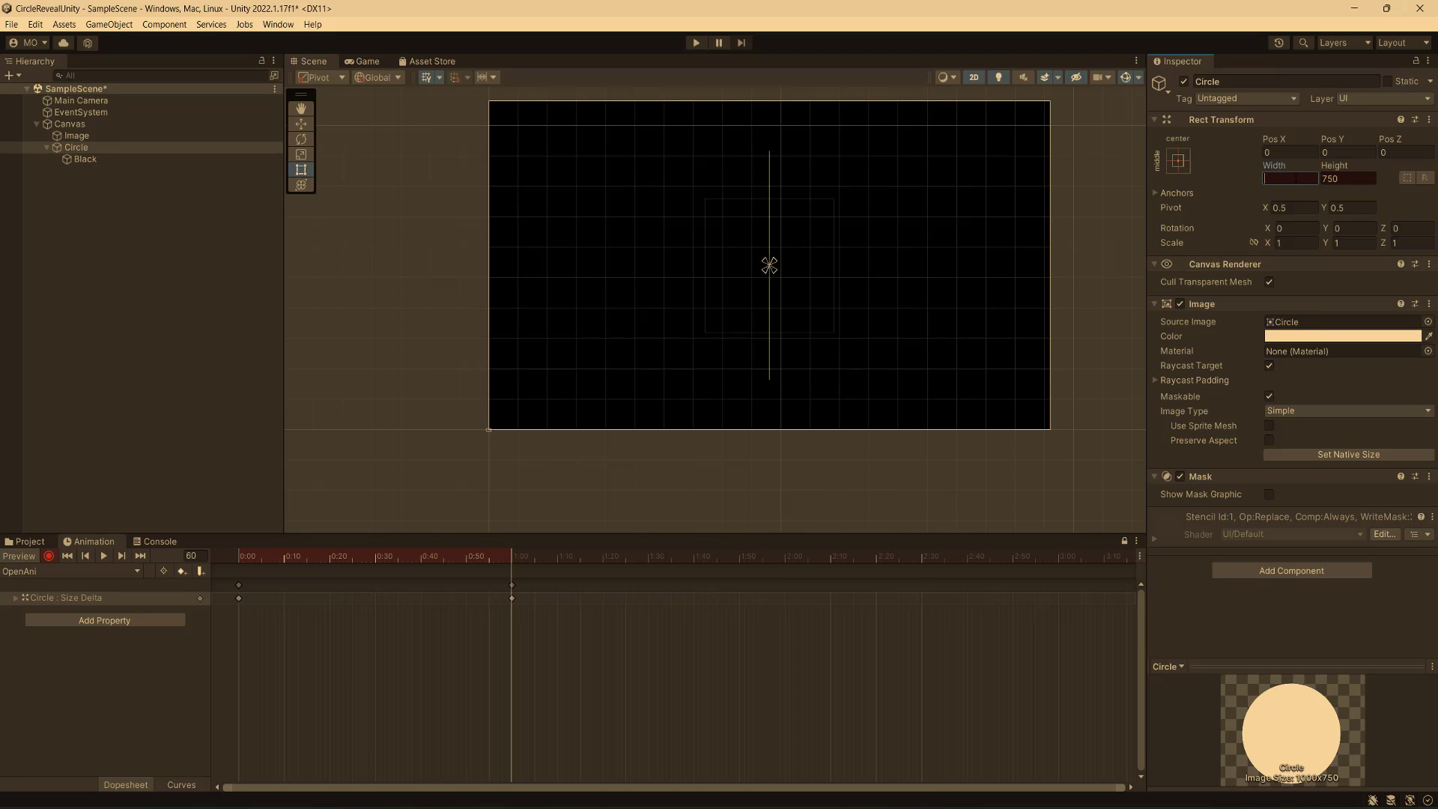
{"action": "type", "text": "4000"}
{"action": "key", "text": "Tab"}
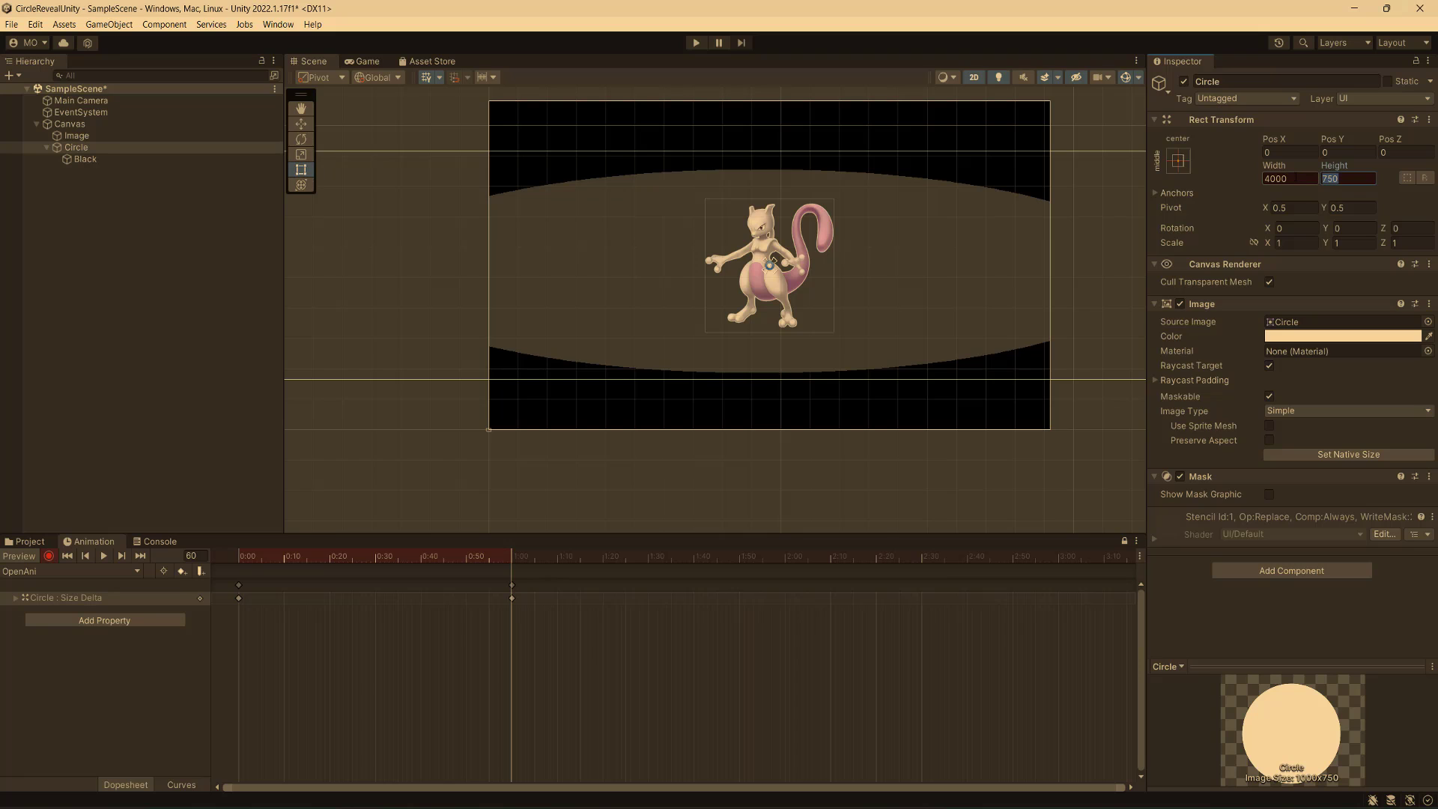
{"action": "type", "text": "2000"}
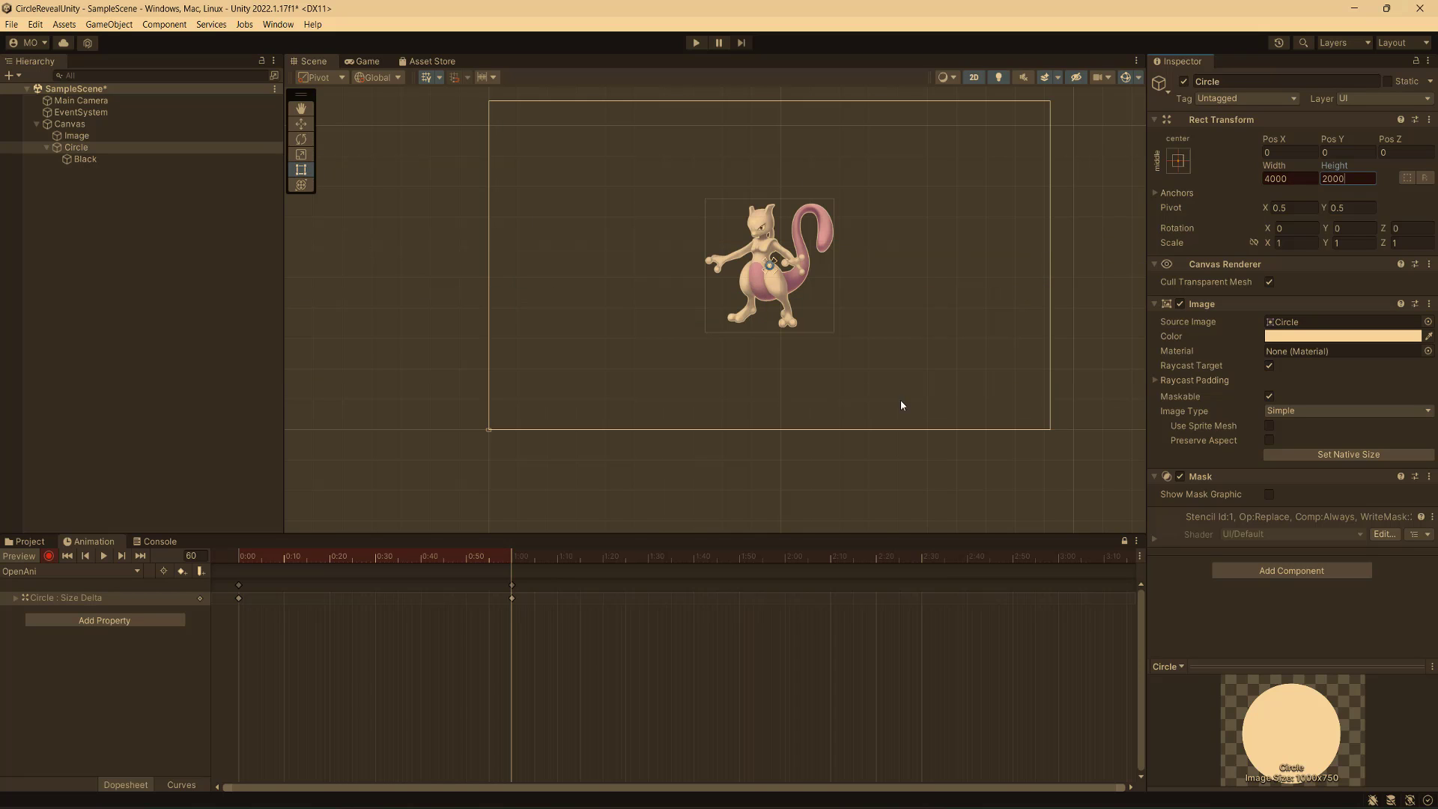
Add a keyframe at frame 120 that holds the Circle's full size.
{"action": "scroll", "coordinate": [675, 630], "scroll_direction": "down", "scroll_amount": 3}
{"action": "left_click", "coordinate": [617, 559]}
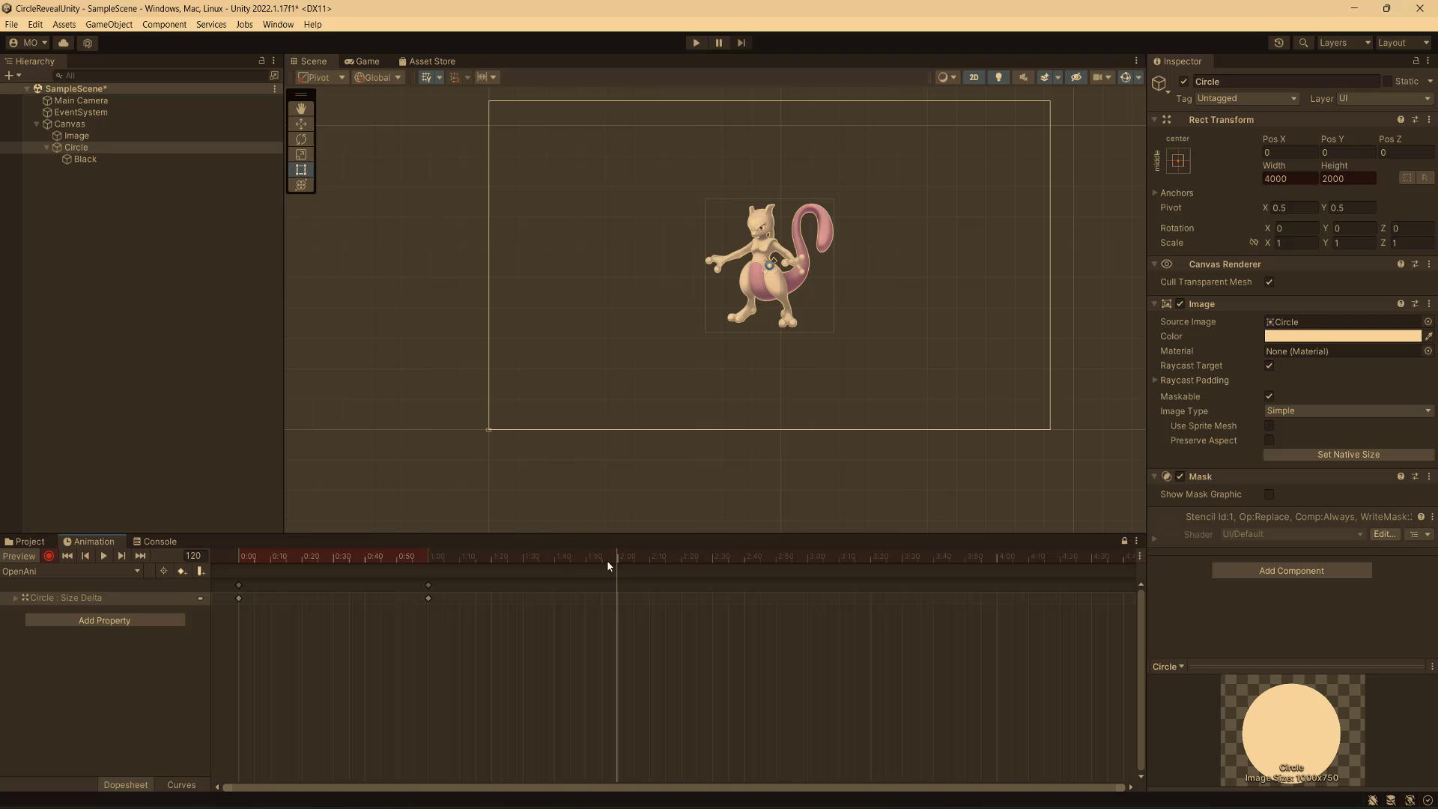
{"action": "left_click", "coordinate": [189, 574]}
Key the Circle's width and height at 0 on frame 180 and stop recording.
{"action": "left_click_drag", "start_coordinate": [802, 558], "coordinate": [807, 558]}
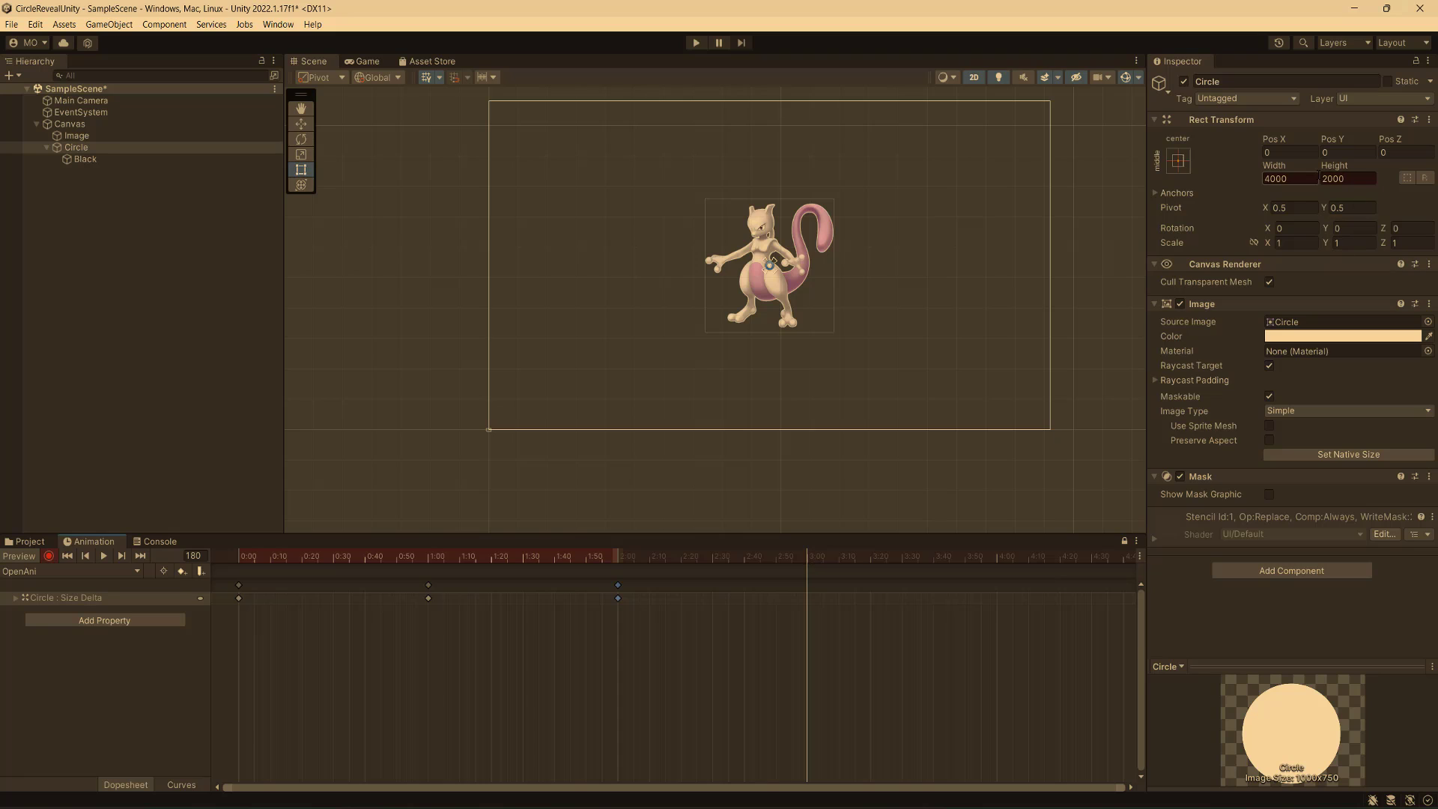
{"action": "left_click", "coordinate": [1289, 179]}
{"action": "type", "text": "0"}
{"action": "key", "text": "Tab"}
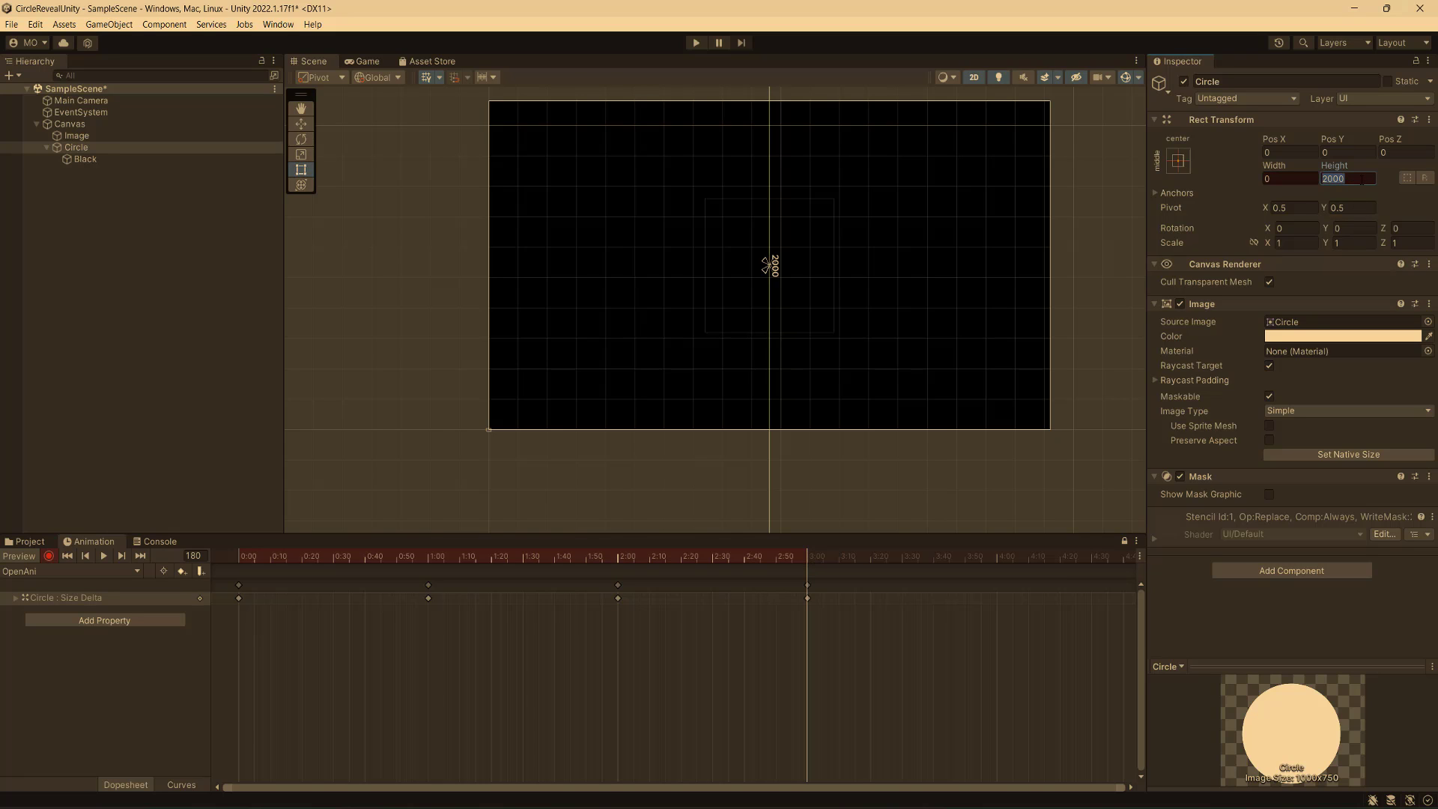
{"action": "type", "text": "0"}
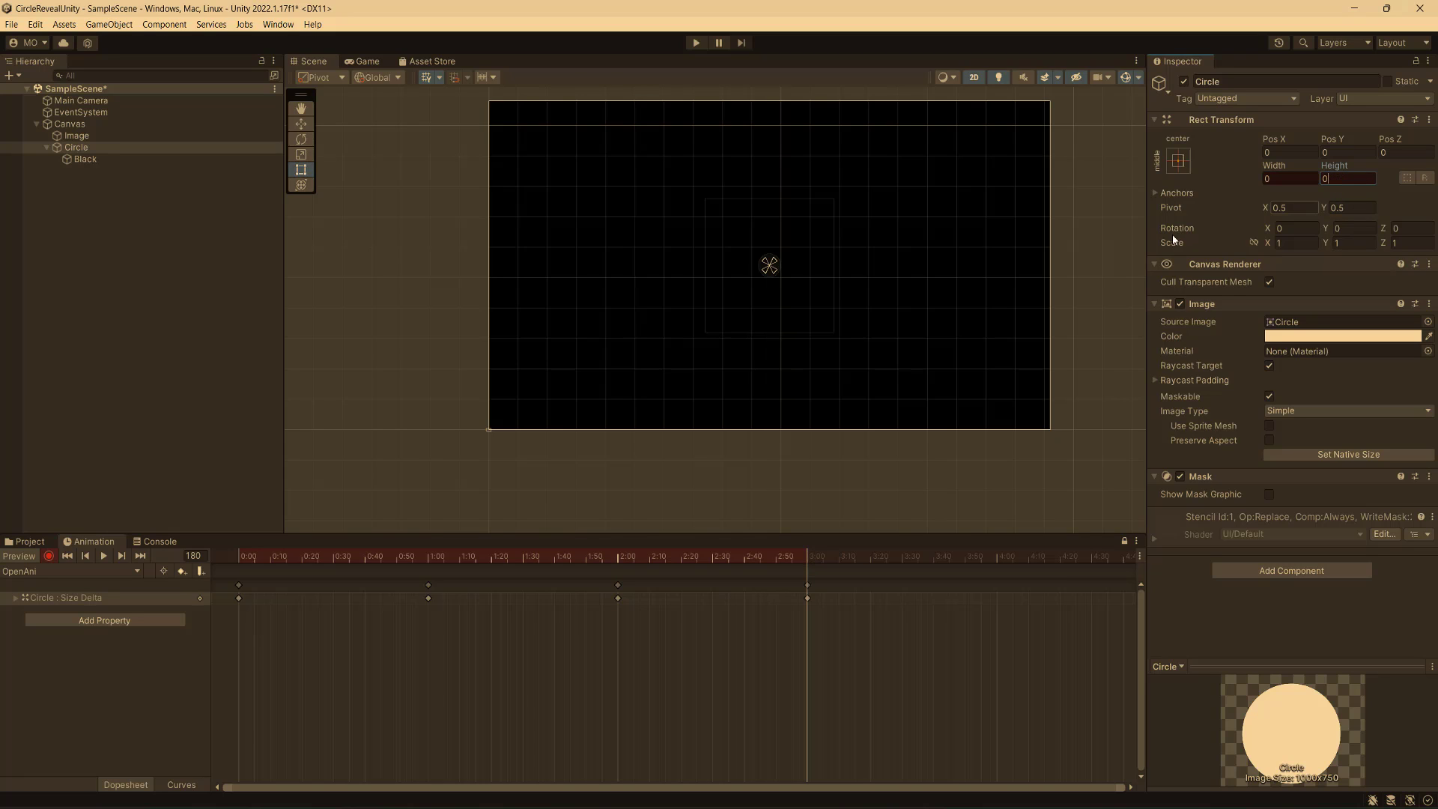
{"action": "left_click", "coordinate": [49, 555]}
Play the OpenAni clip from its first frame to preview the circle opening and closing.
{"action": "left_click_drag", "start_coordinate": [290, 557], "coordinate": [135, 574]}
{"action": "left_click", "coordinate": [105, 556]}
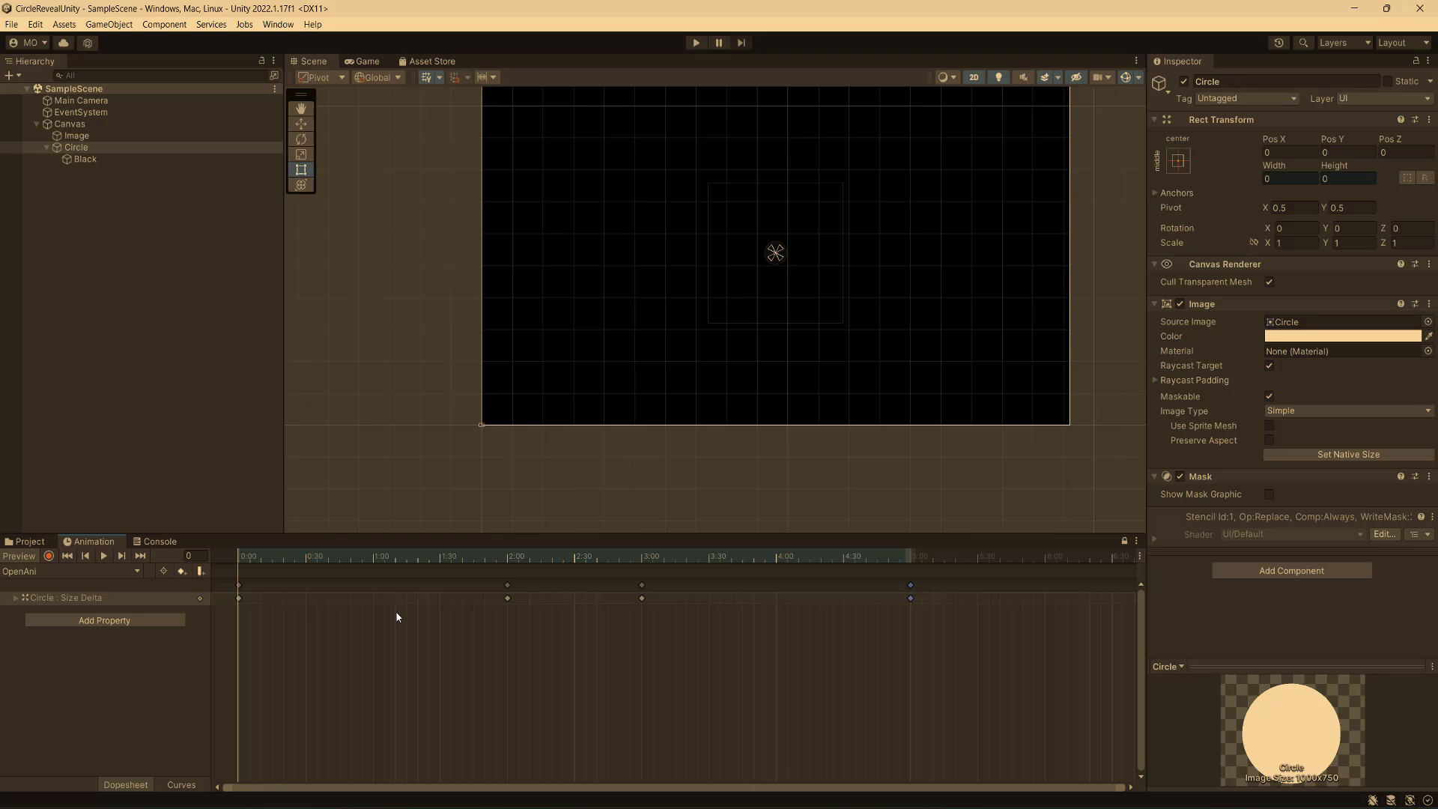
{"action": "scroll", "coordinate": [613, 438], "scroll_direction": "down", "scroll_amount": 1}
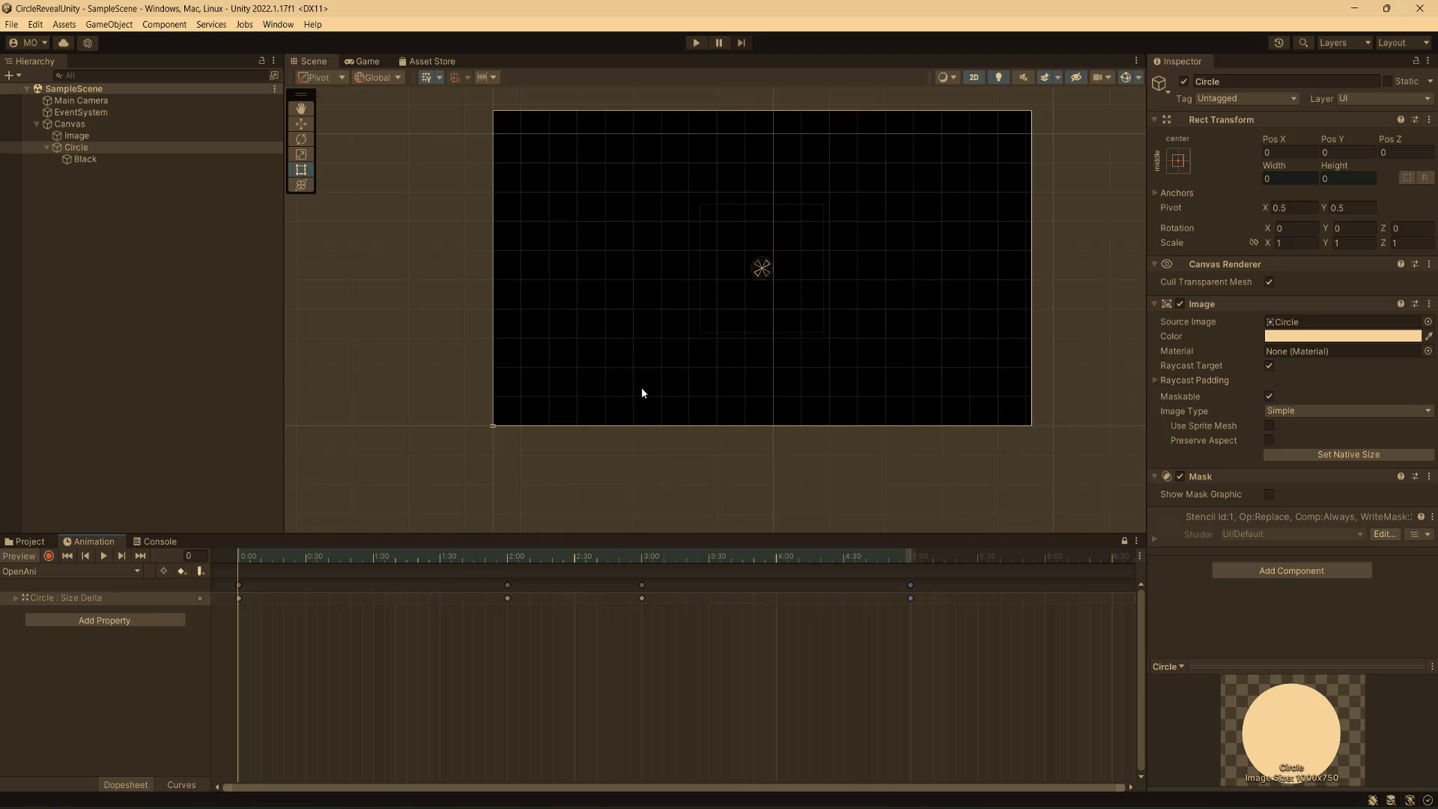
{"action": "left_click", "coordinate": [105, 556]}
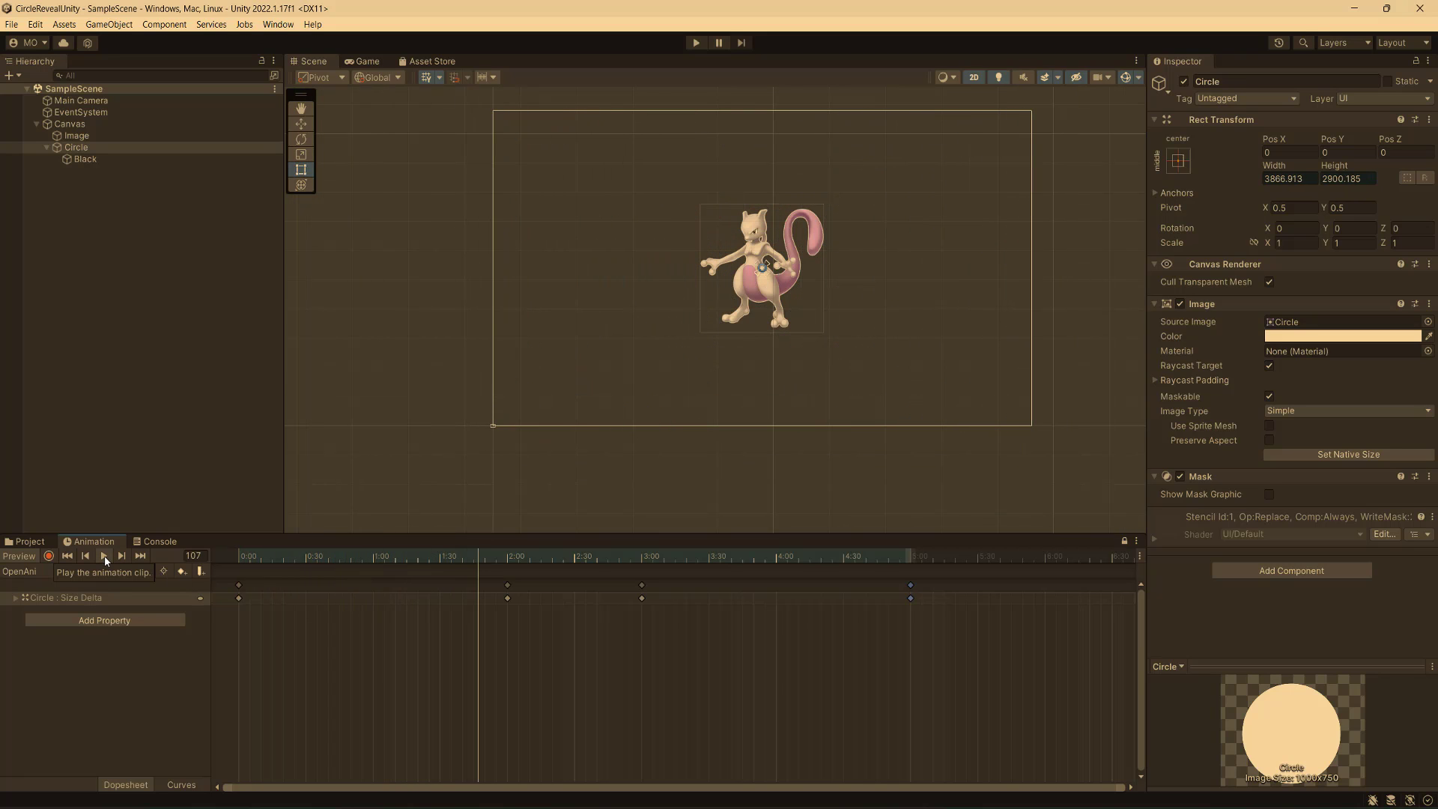